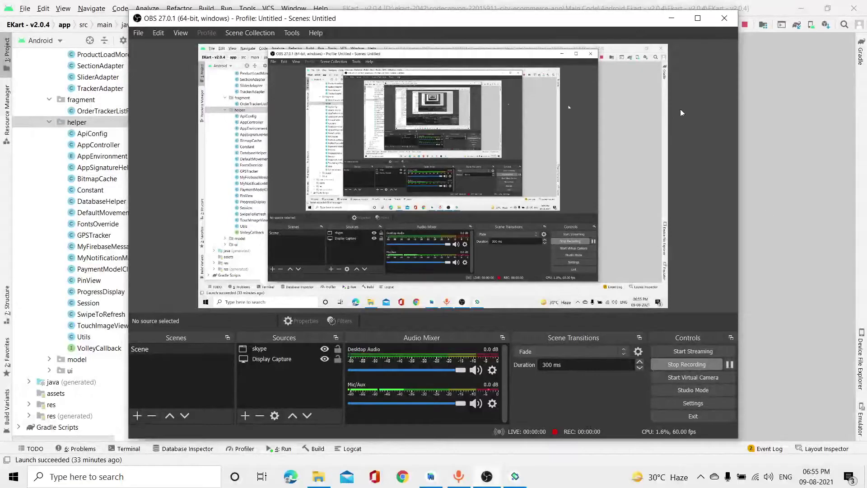
Minimize OBS Studio to reveal the Android Studio EKart v2.0.4 project.
left_click(672, 18)
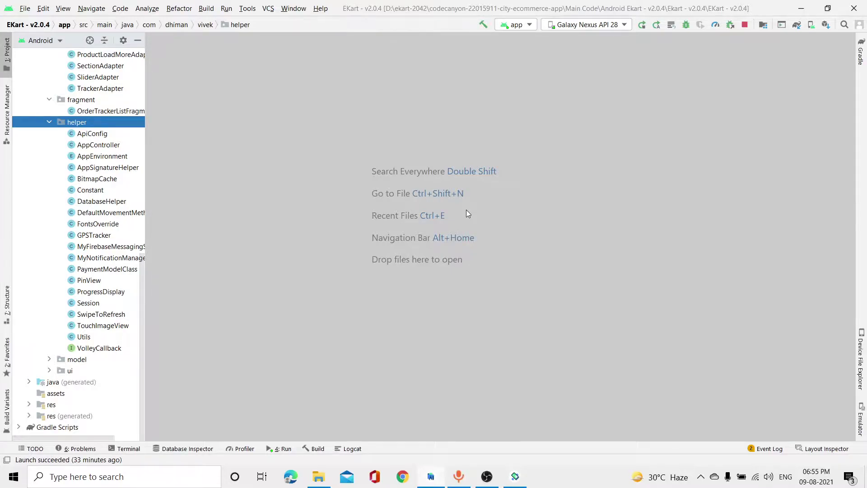
Launch Notepad from Windows search and enlarge its text with Ctrl++.
left_click(163, 477)
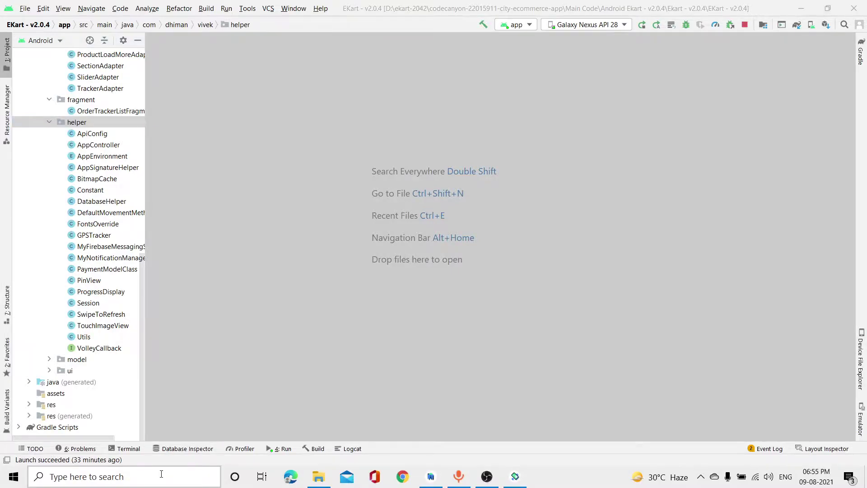
type("no")
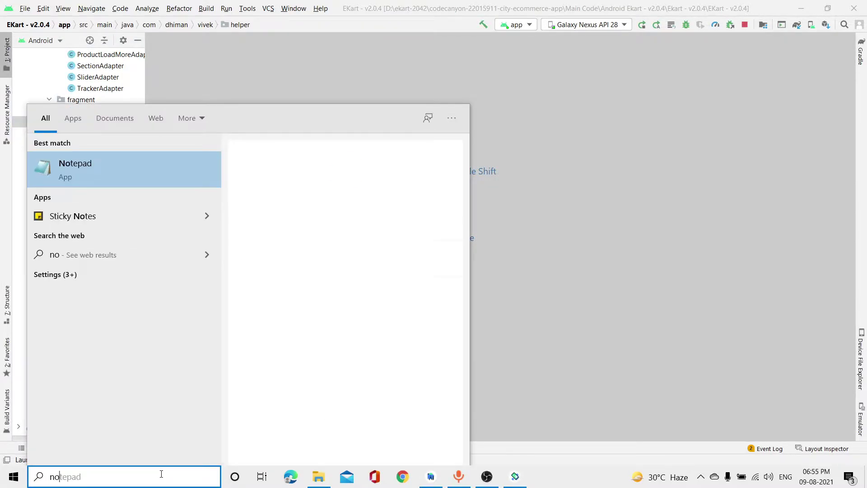
key("Return")
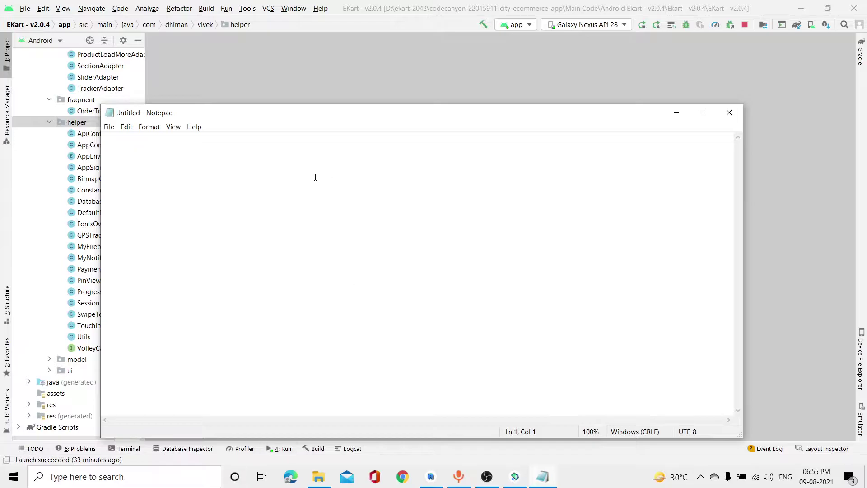
key("ctrl+plus")
key("ctrl+plus")
key("ctrl+plus")
Write the title 'ecart e commerce' with items '1. source code ---> crack' and '2.'.
type("ecart ")
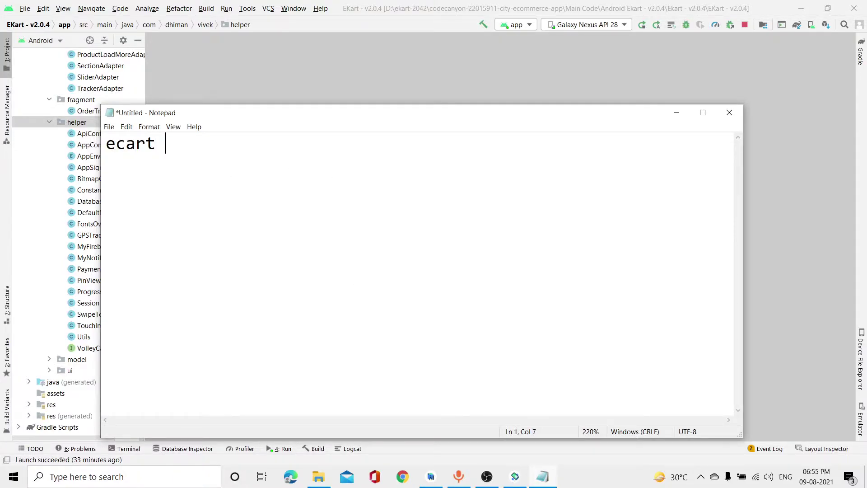
type("e commer")
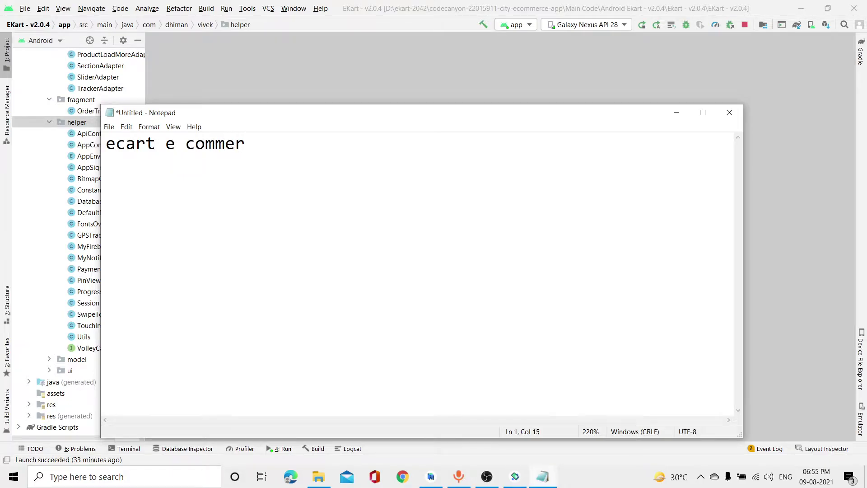
type("ce")
key("Return")
key("Return")
type("1.  ")
type("so")
type("ucce ")
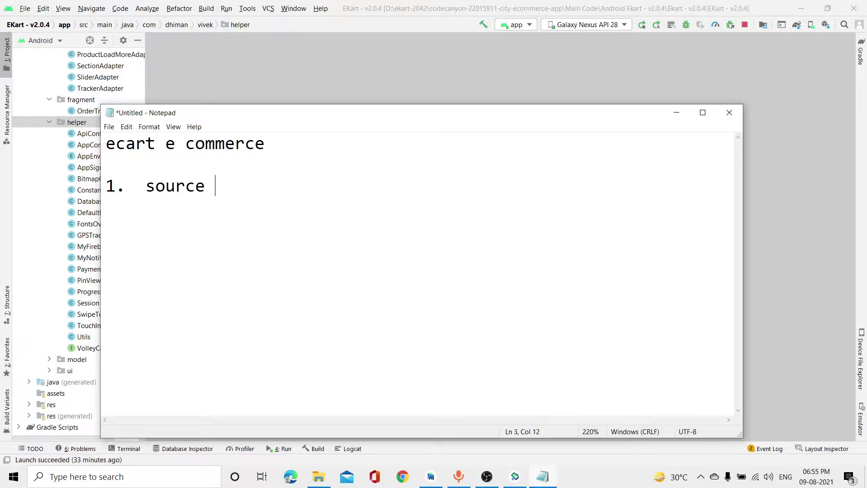
type("code")
key("Return")
type("2.")
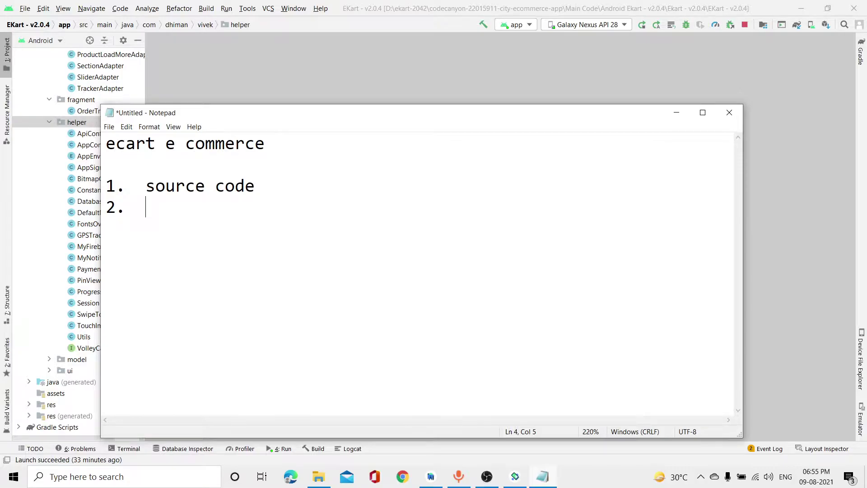
left_click(268, 184)
type("---")
type("> cracl")
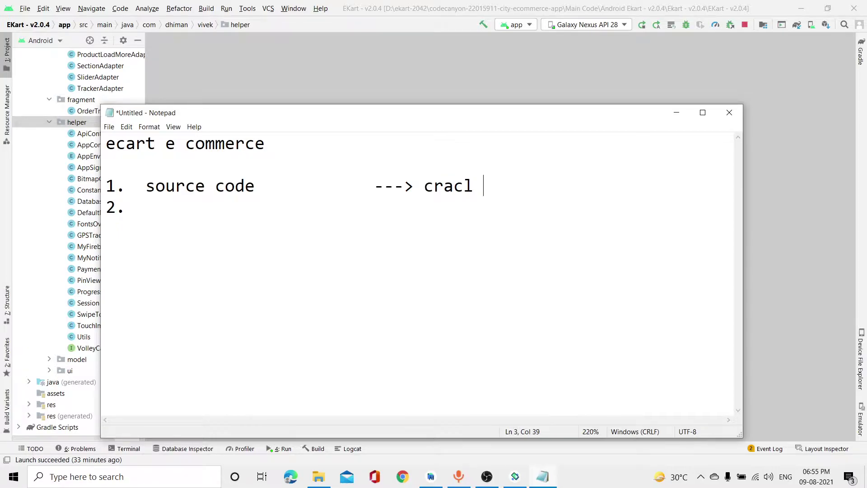
key("BackSpace")
key("BackSpace")
type("k")
left_click_drag(107, 145, 296, 145)
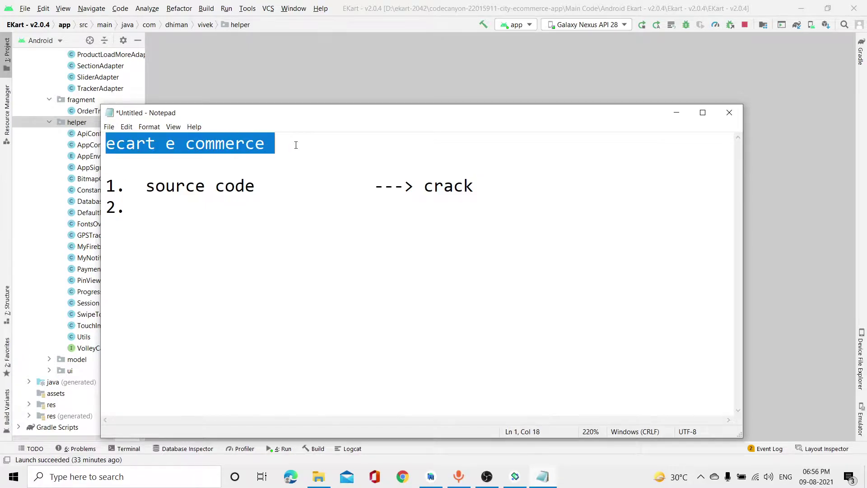
Add '(download -> payment gateway + db base + user name and many more ...)' after crack.
left_click(486, 186)
type("(")
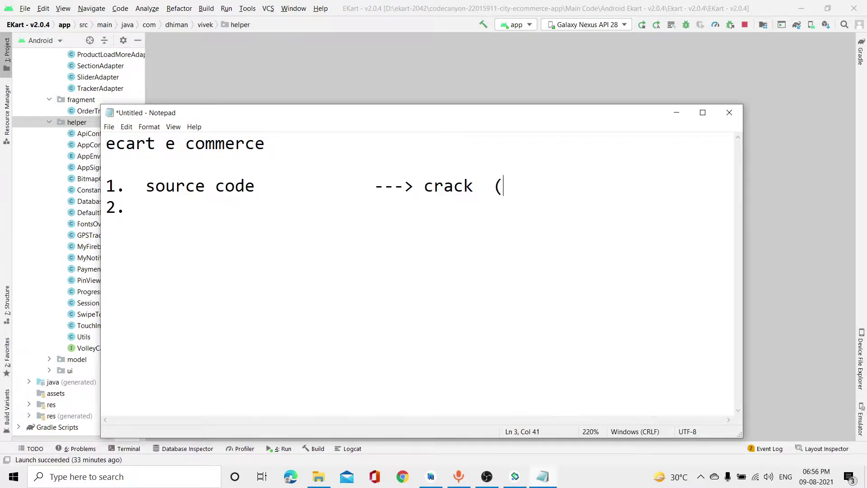
type(")")
type("d")
key("BackSpace")
type("d")
type("ownload ")
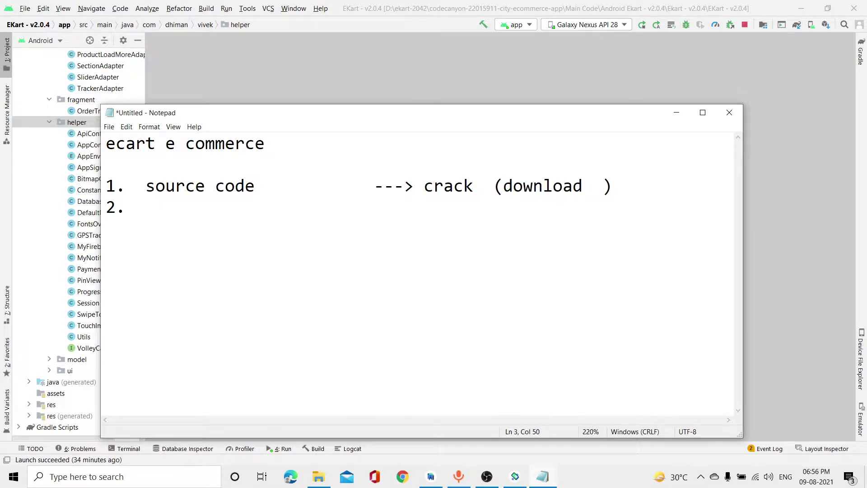
type("-> ")
type("paym")
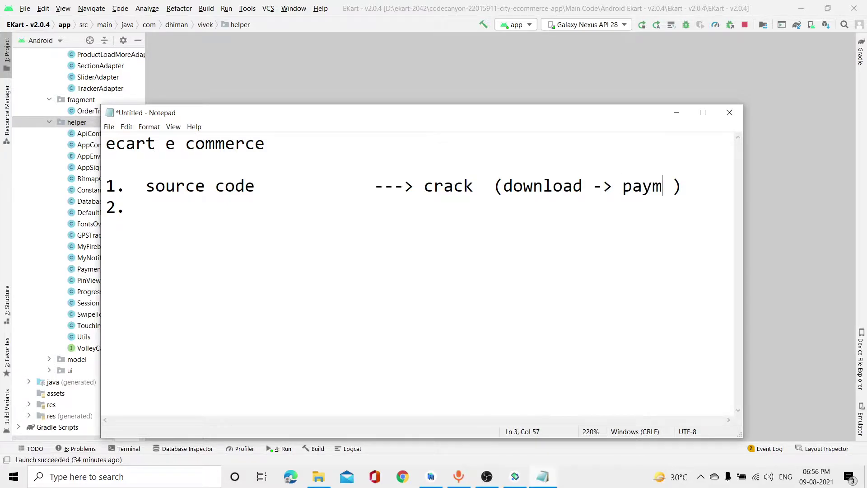
type("ent")
key("Return")
key("Return")
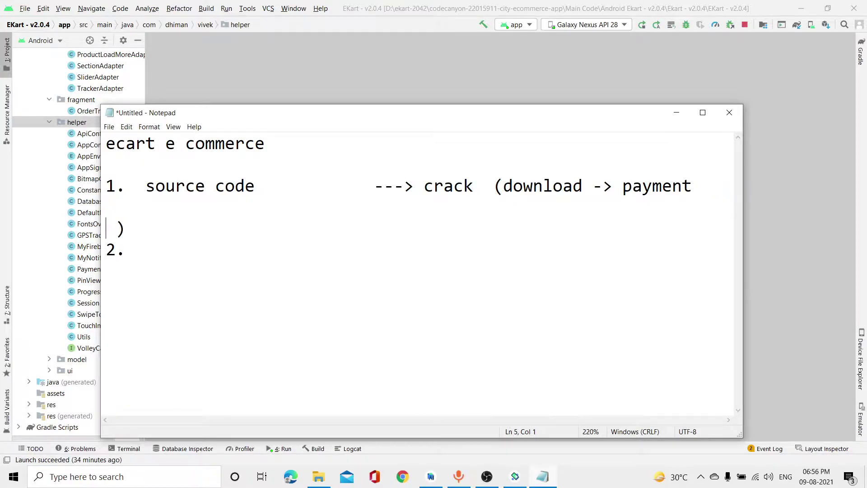
type("gatewa ")
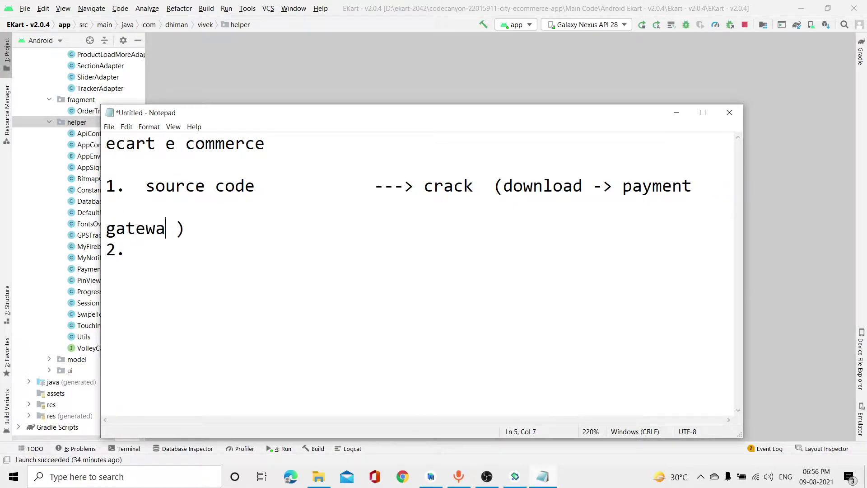
type("y + ")
type("db ")
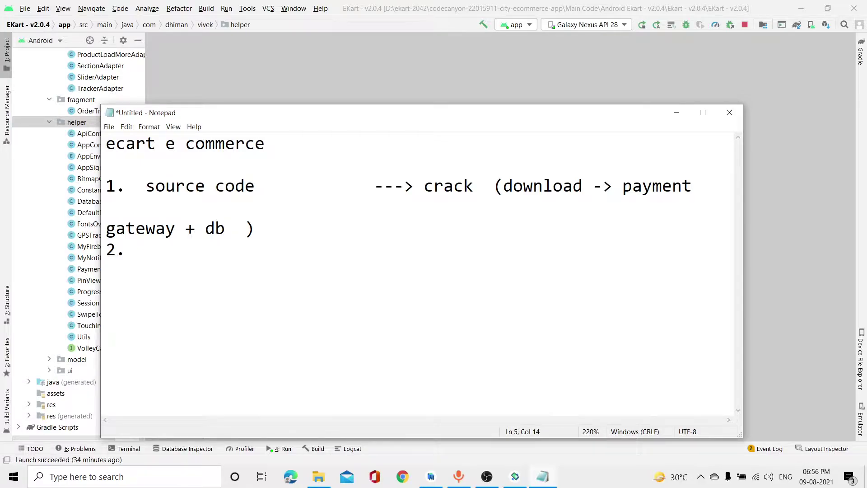
type("base ")
type("+ use")
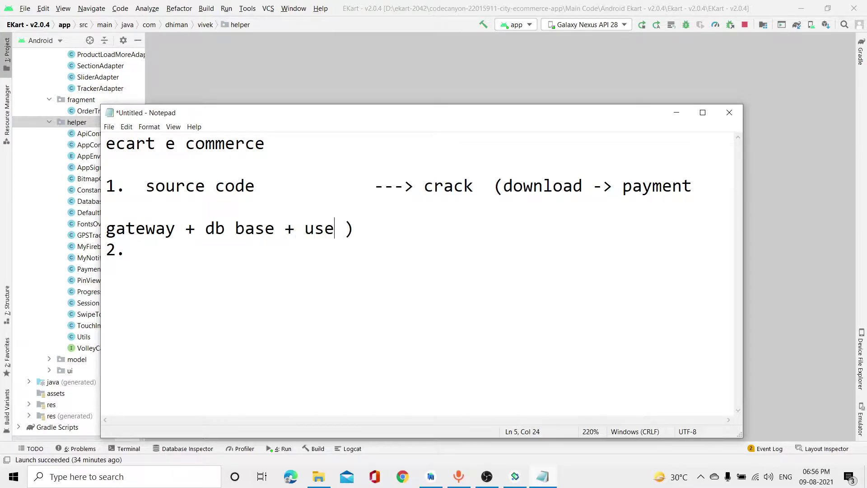
type("r name")
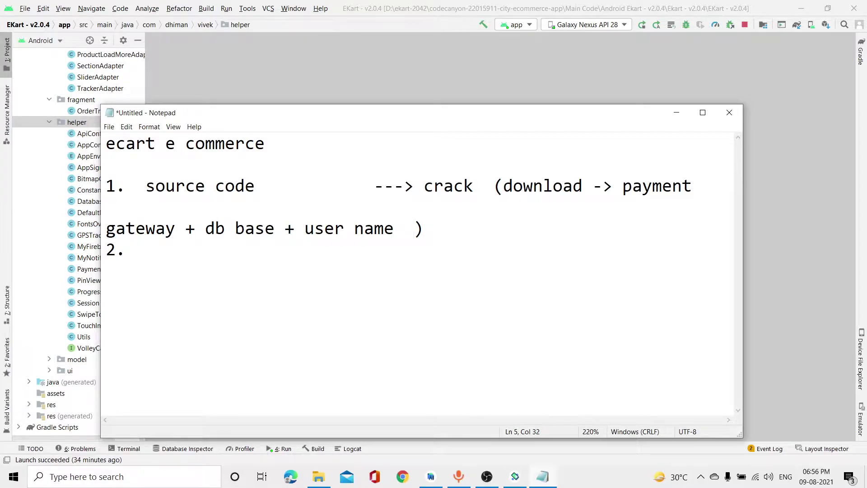
type("anf")
key("BackSpace")
key("BackSpace")
type("d ma")
type("n")
key("BackSpace")
type("man")
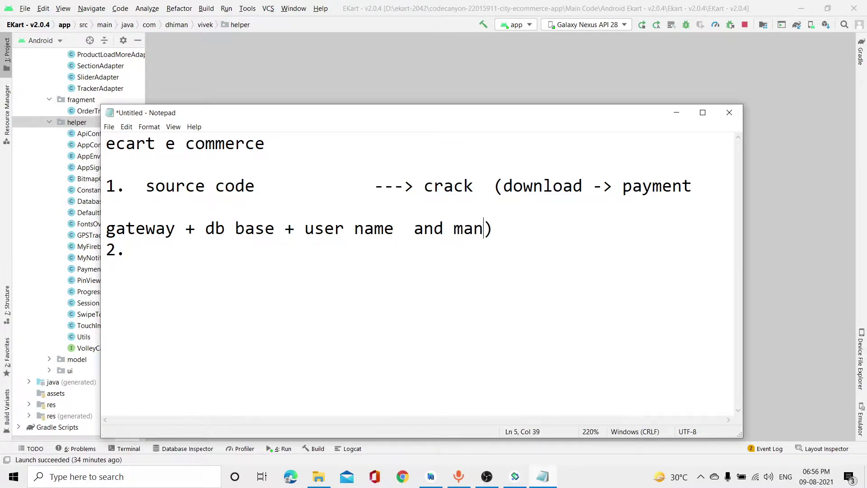
type("y ")
type("more ..")
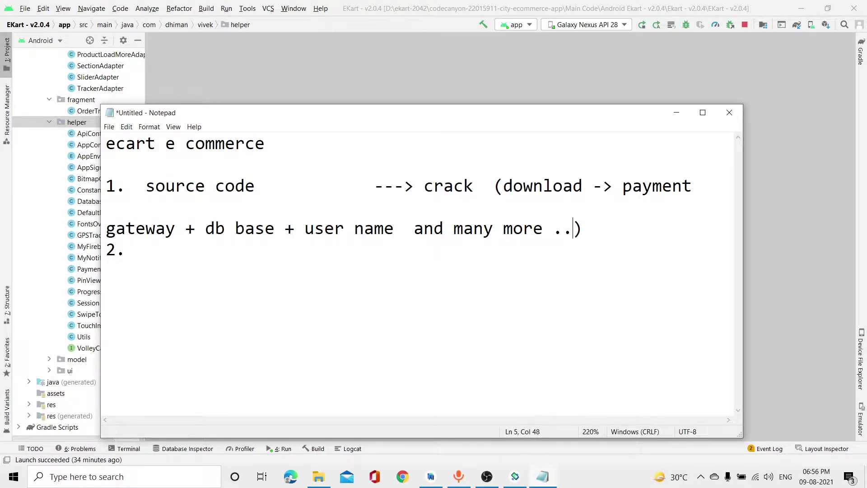
type(".")
Add 'androidtask.com' on a new line below the note.
key("End")
key("Return")
key("Return")
key("Return")
type("androidt")
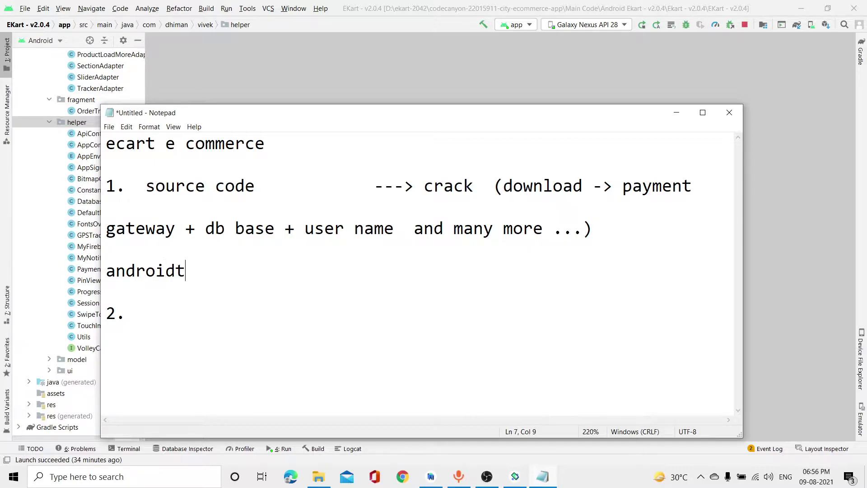
type("ask.c")
key("BackSpace")
type(".co")
type("m")
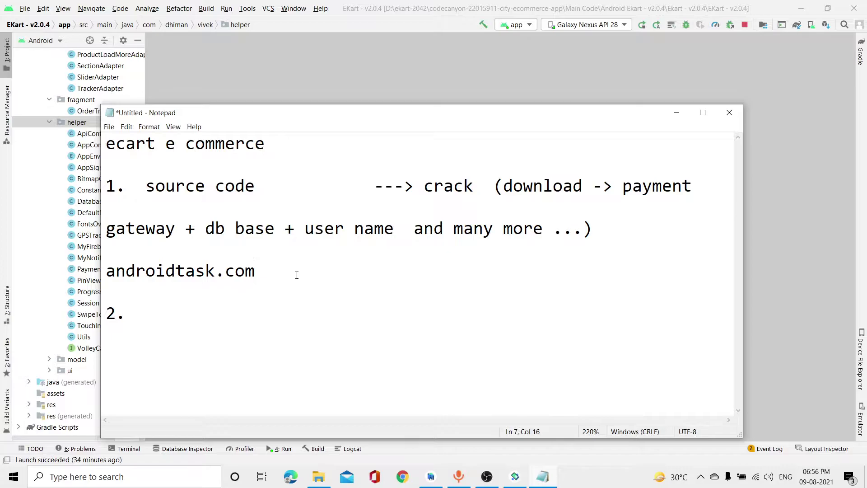
left_click_drag(297, 275, 107, 190)
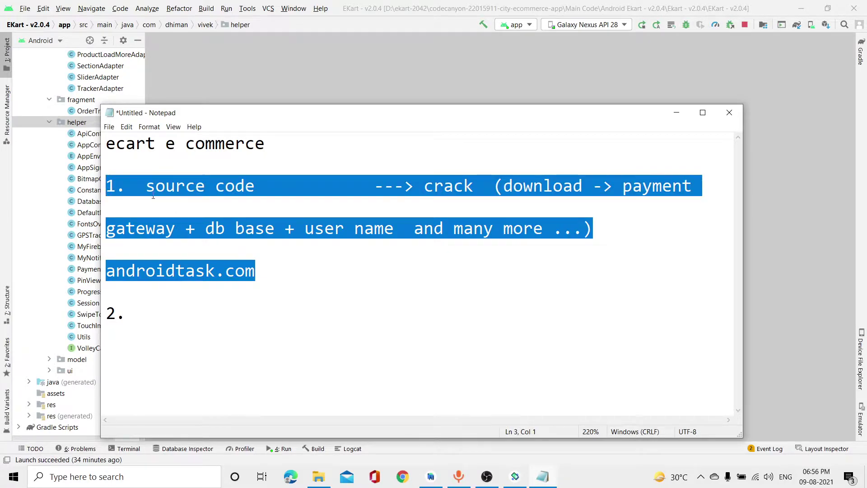
Insert '+ admin' after 'source code' in item 1.
left_click(265, 185)
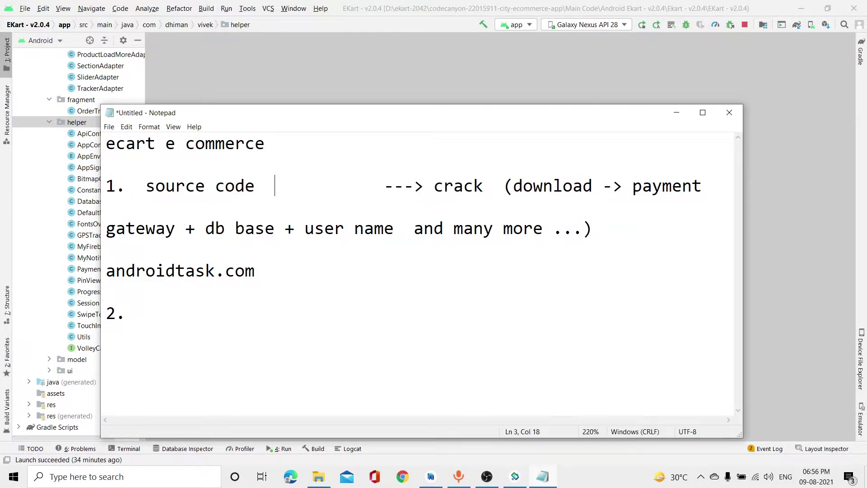
type("+ admin")
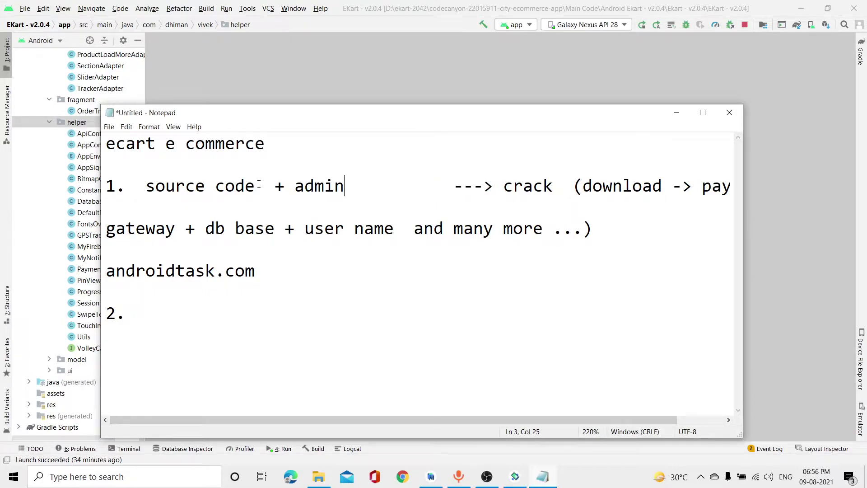
left_click_drag(259, 184, 142, 190)
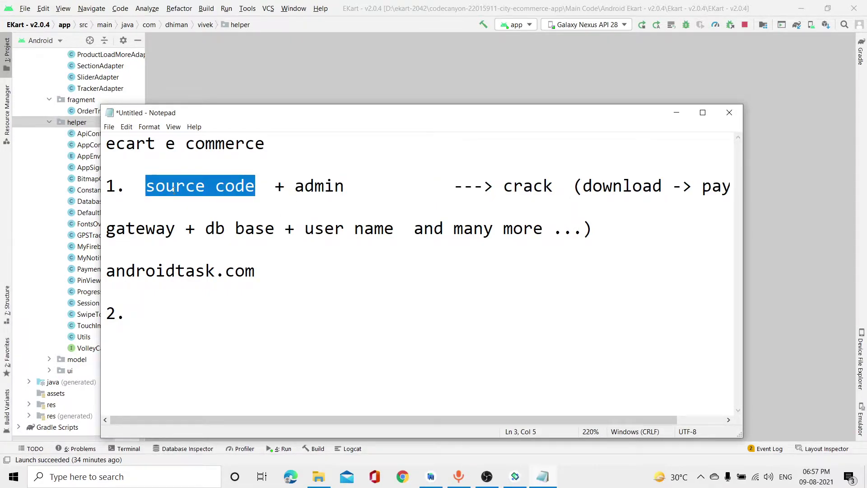
double_click(300, 185)
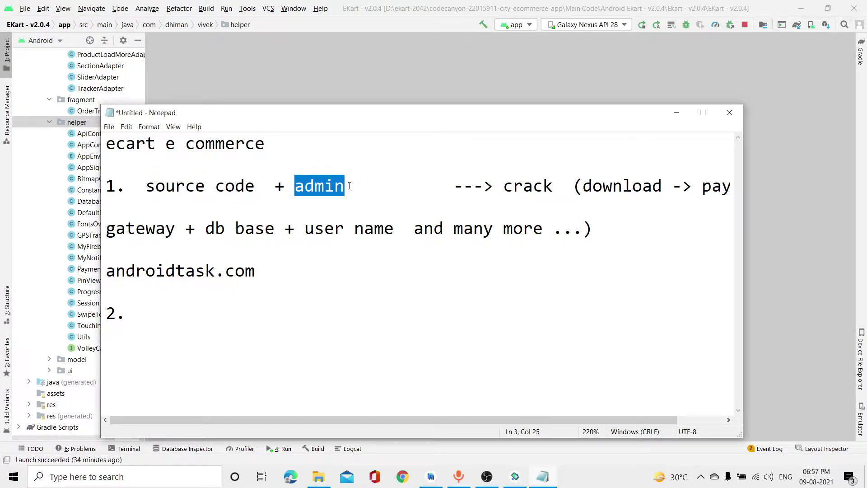
left_click(350, 186)
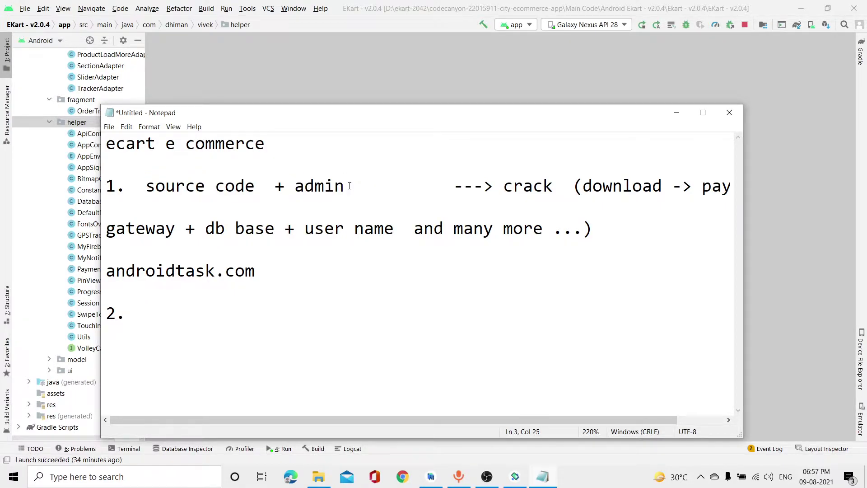
left_click(402, 476)
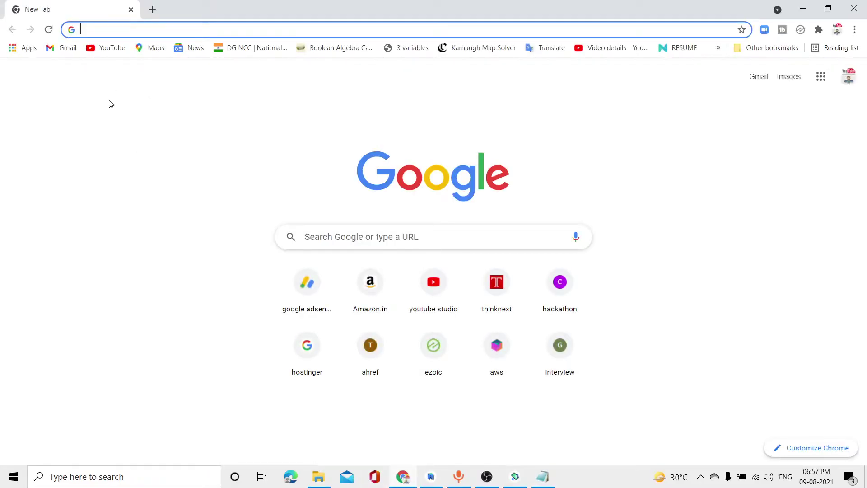
Open androidtask.com and reach the My account login page with saved credentials filled in.
type("androidtask.com")
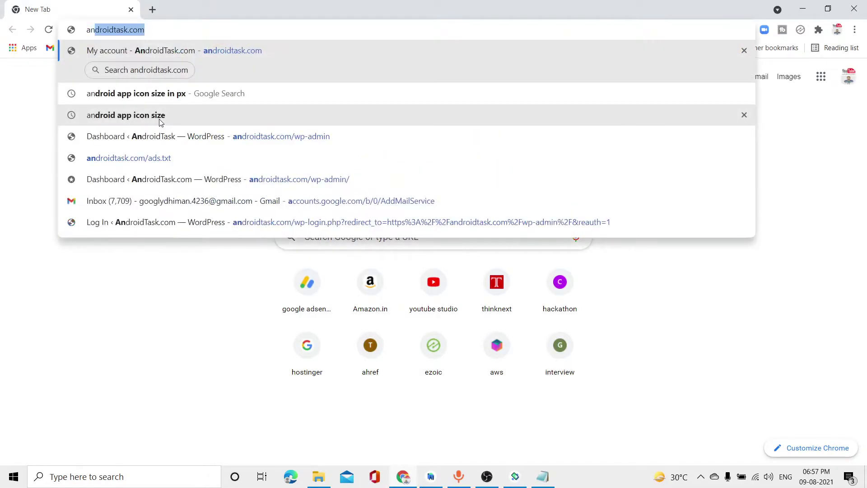
key("Return")
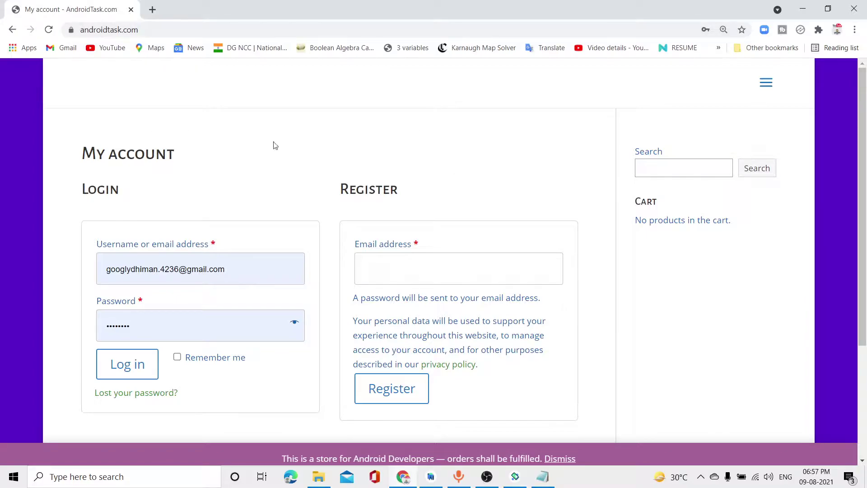
left_click(767, 84)
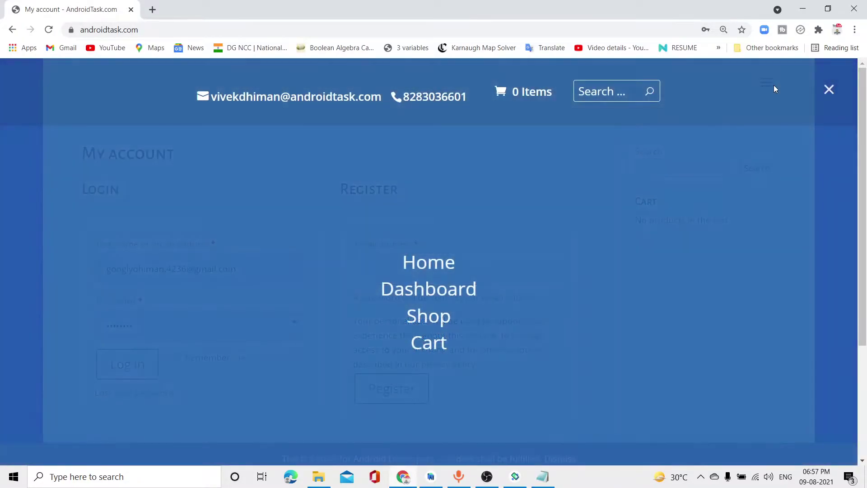
left_click(828, 90)
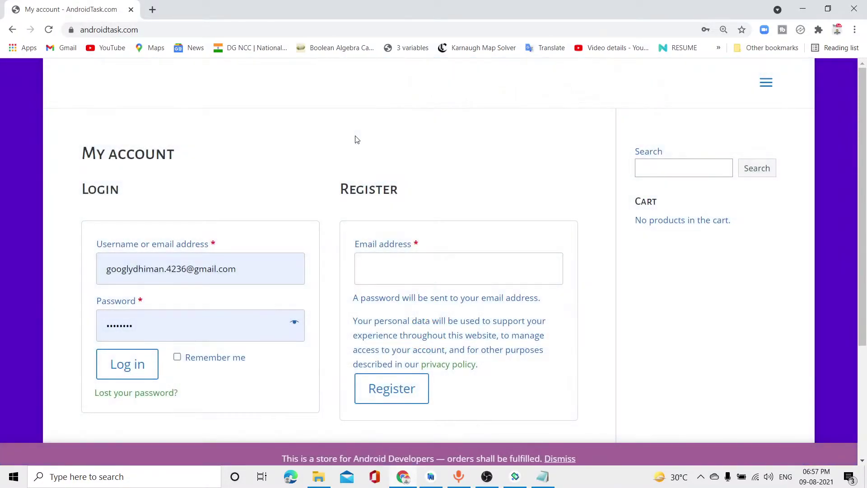
scroll(260, 252, "down", 3)
scroll(133, 314, "up", 3)
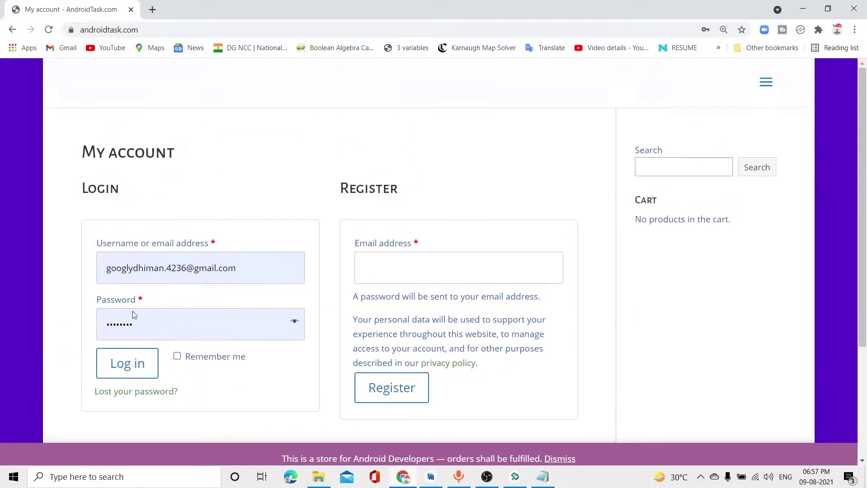
left_click(420, 273)
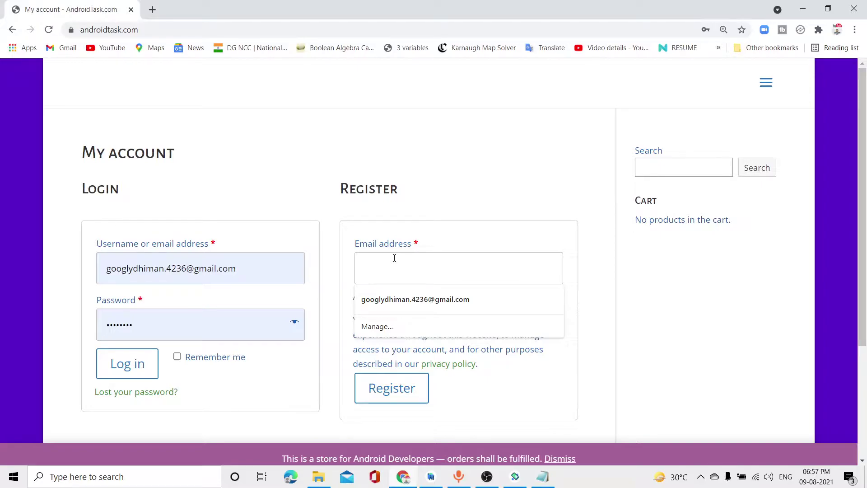
left_click(128, 391)
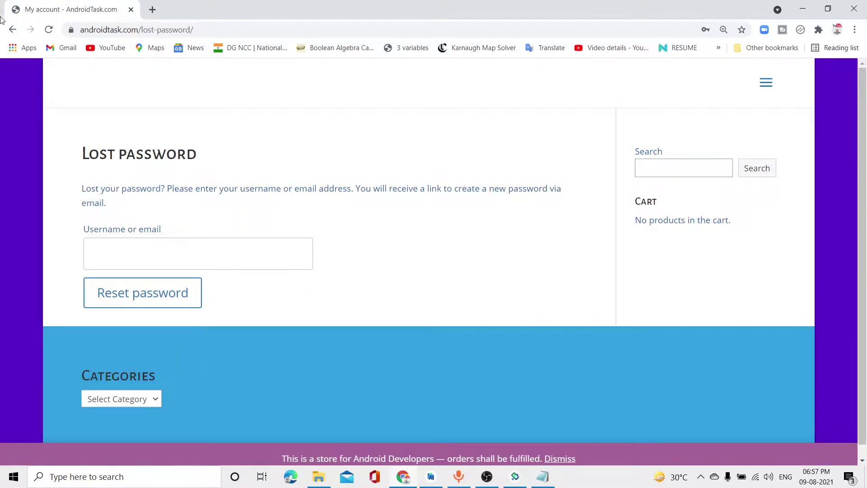
left_click(13, 29)
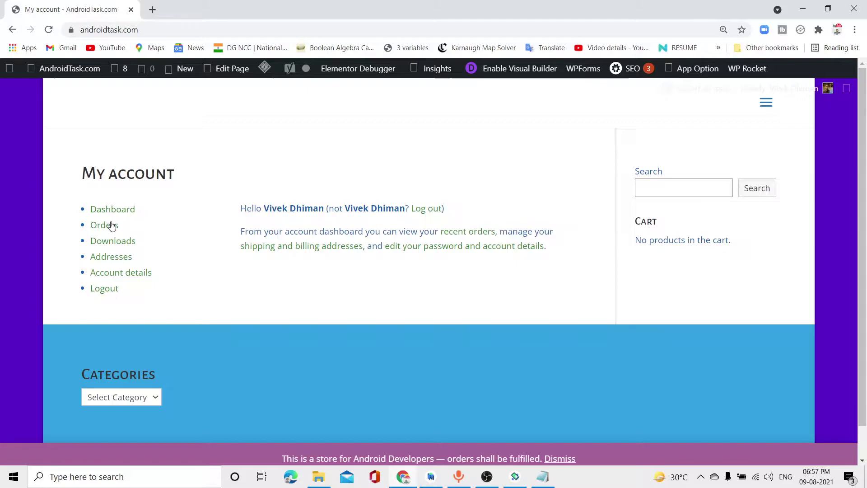
Check order #77's Ecart download under Orders, confirming it never expires, then go back.
left_click(123, 226)
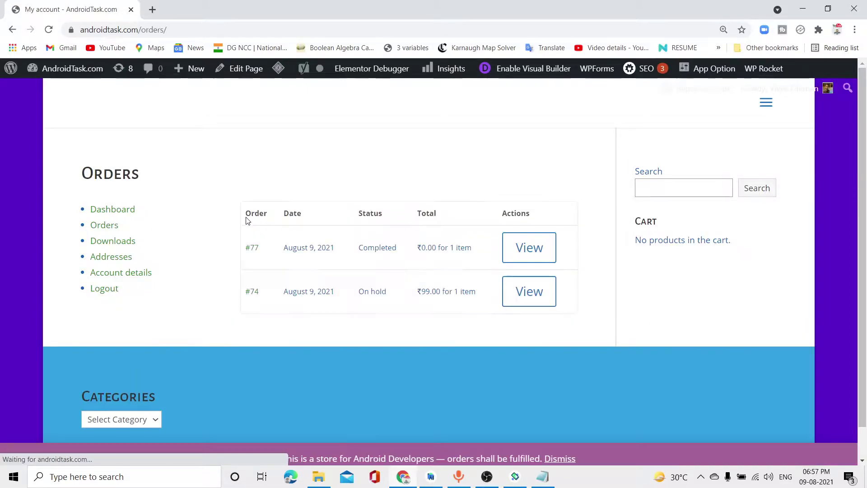
left_click(532, 250)
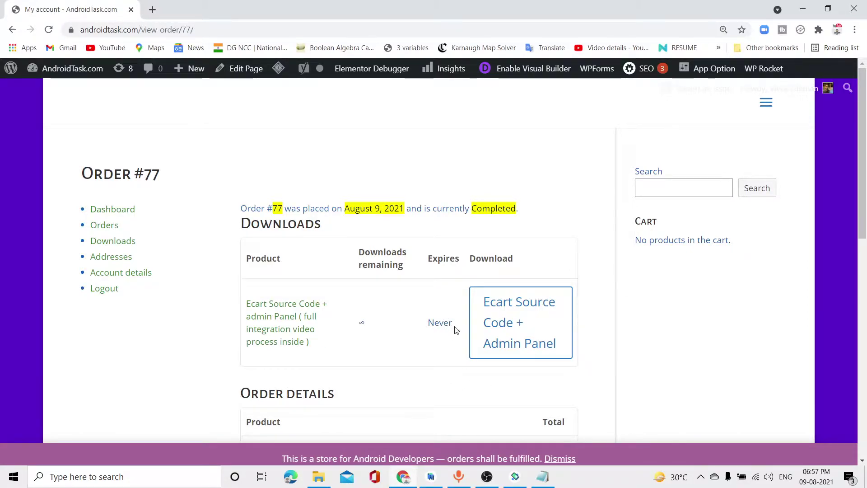
left_click_drag(454, 327, 409, 334)
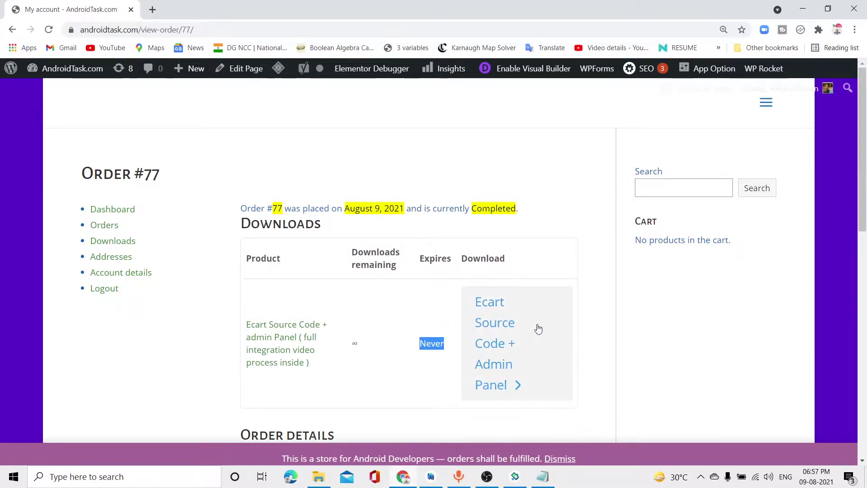
left_click(12, 29)
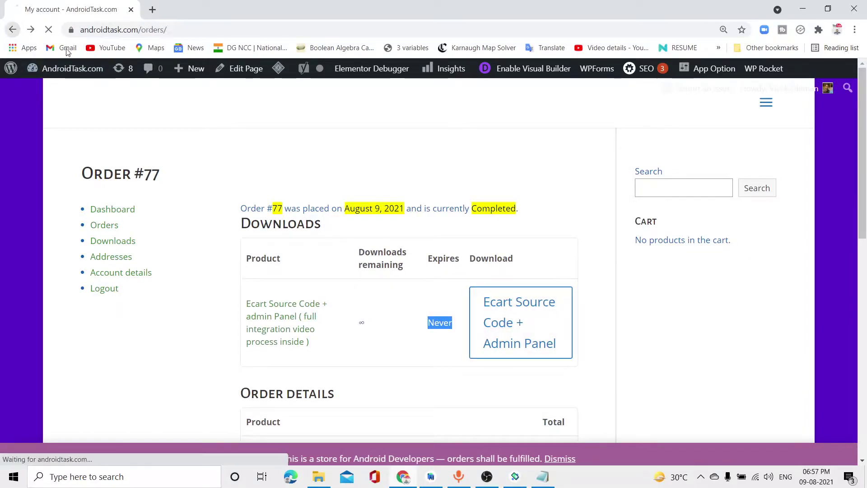
Return to the account dashboard and go to the Shop page via the site menu.
left_click(12, 30)
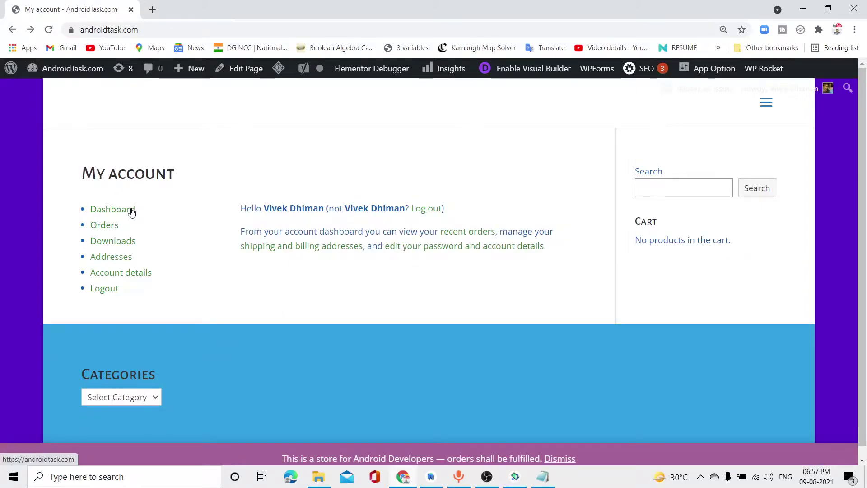
left_click(130, 210)
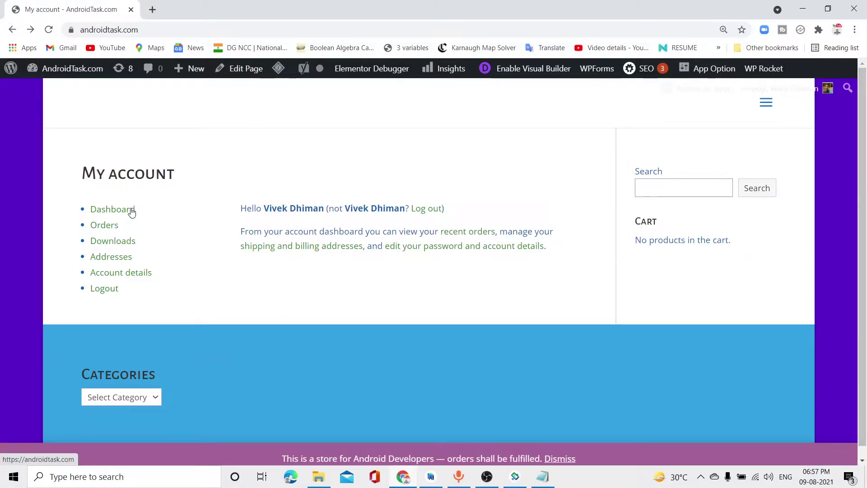
left_click(766, 102)
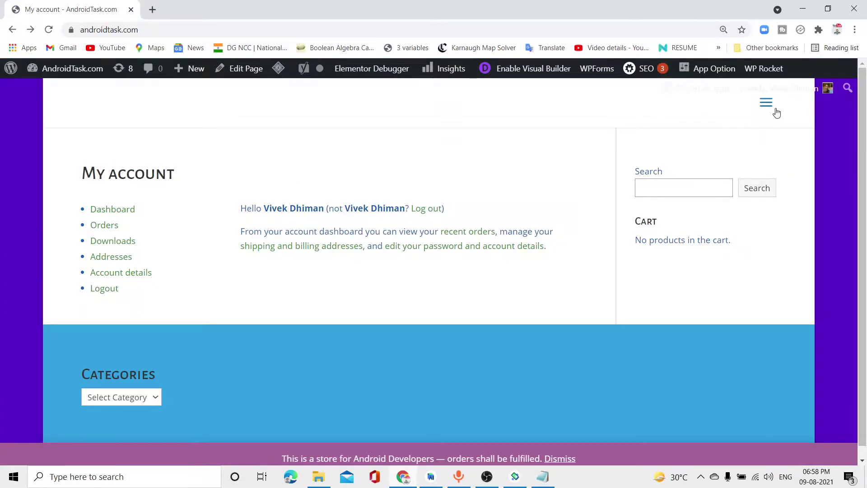
left_click(768, 105)
left_click(440, 318)
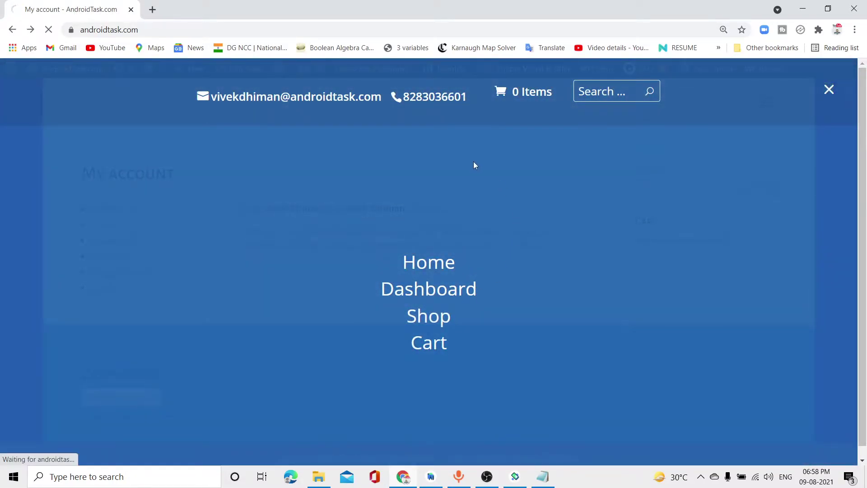
Open the Ecart Source Code + admin Panel product and highlight its ₹99.00 sale price.
scroll(428, 174, "down", 3)
left_click(176, 228)
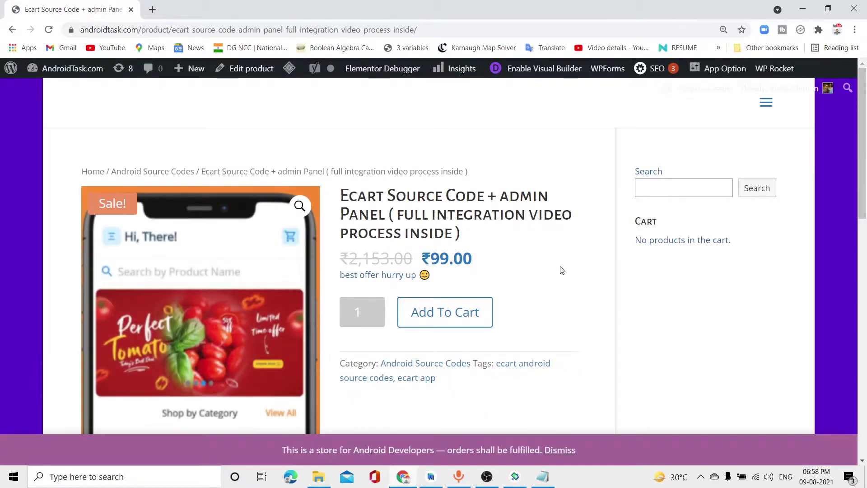
double_click(449, 261)
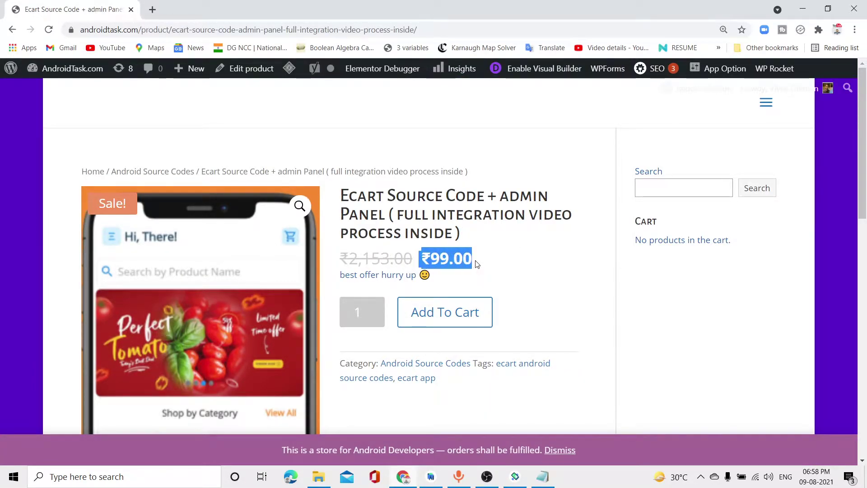
left_click(501, 263)
scroll(501, 263, "down", 3)
scroll(508, 245, "down", 3)
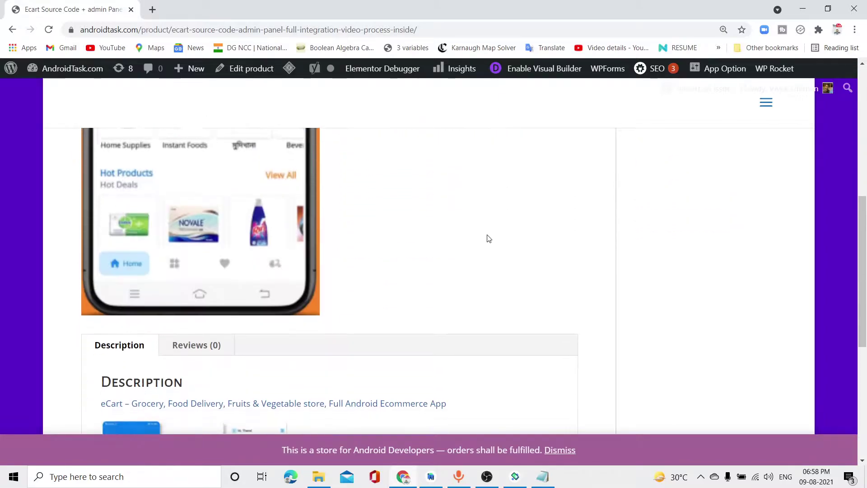
scroll(489, 239, "down", 4)
scroll(467, 234, "up", 5)
scroll(476, 223, "up", 6)
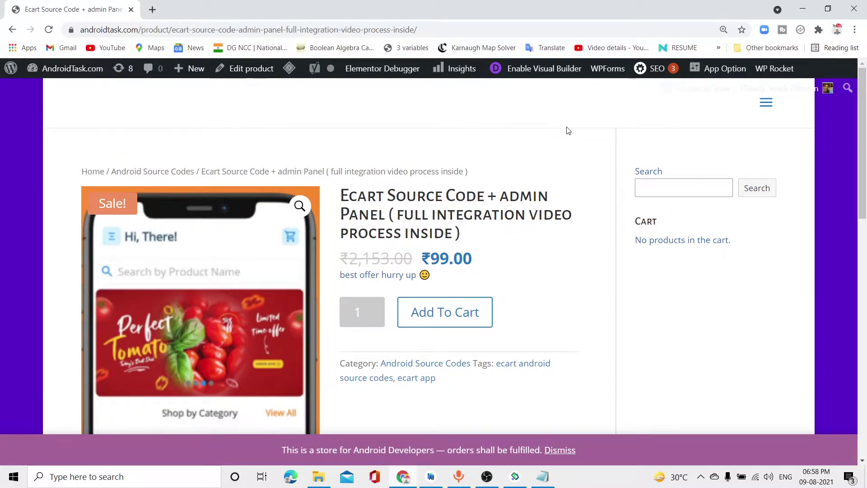
Search 'ecart source code' in a new tab and highlight the $29 CodeCanyon price.
left_click(152, 10)
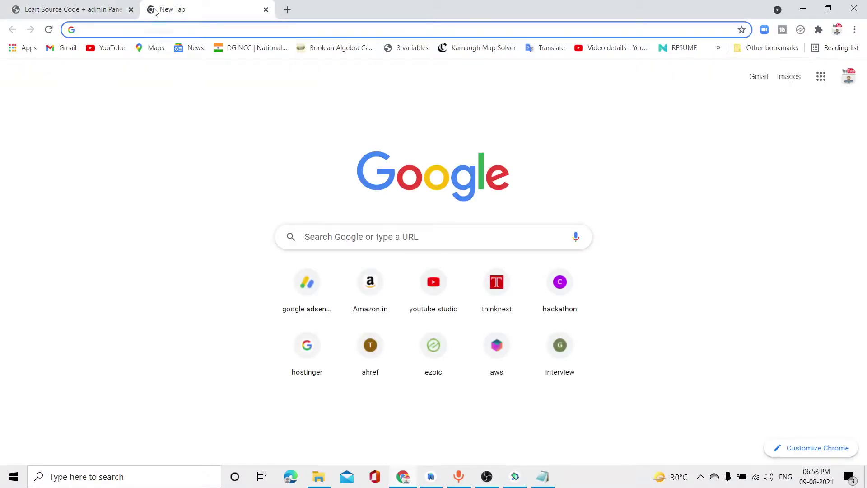
type("ecart source code")
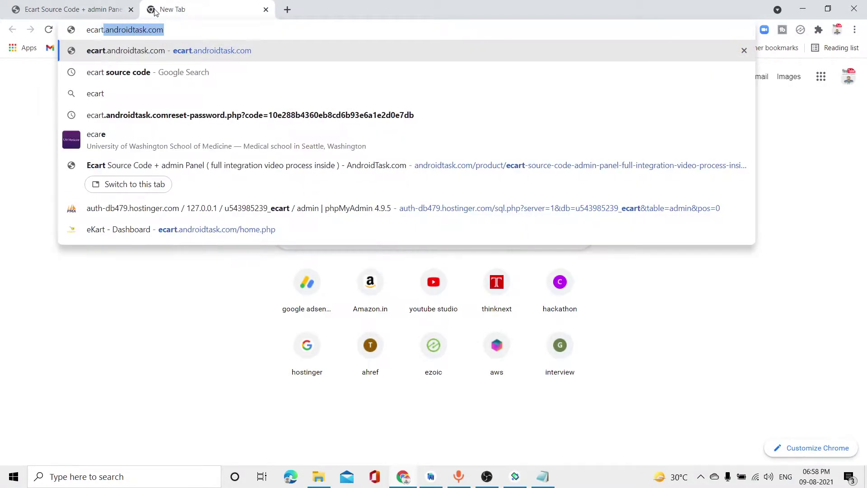
key("Return")
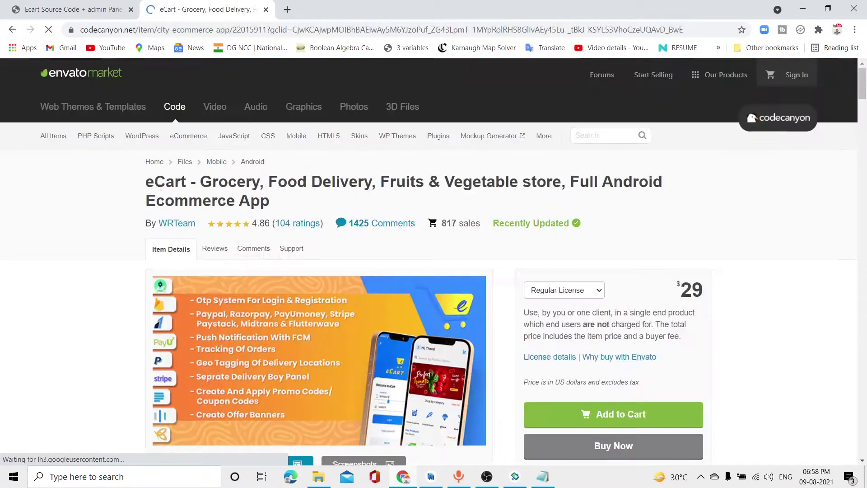
scroll(399, 223, "down", 3)
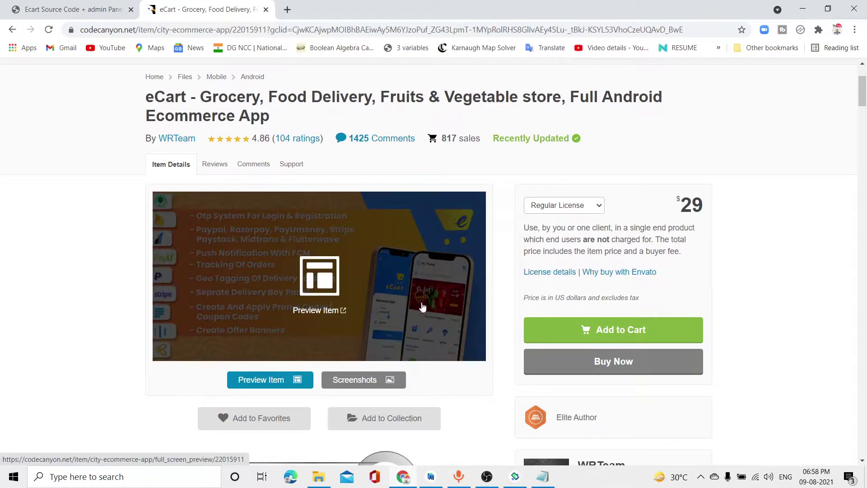
left_click_drag(677, 204, 703, 204)
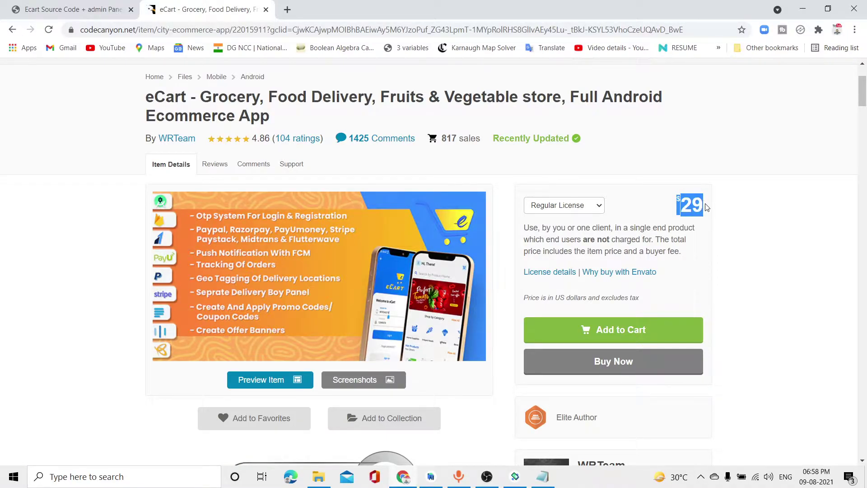
Compare it against the ₹99.00 price on the AndroidTask product page.
mouse_move(319, 275)
left_click(72, 9)
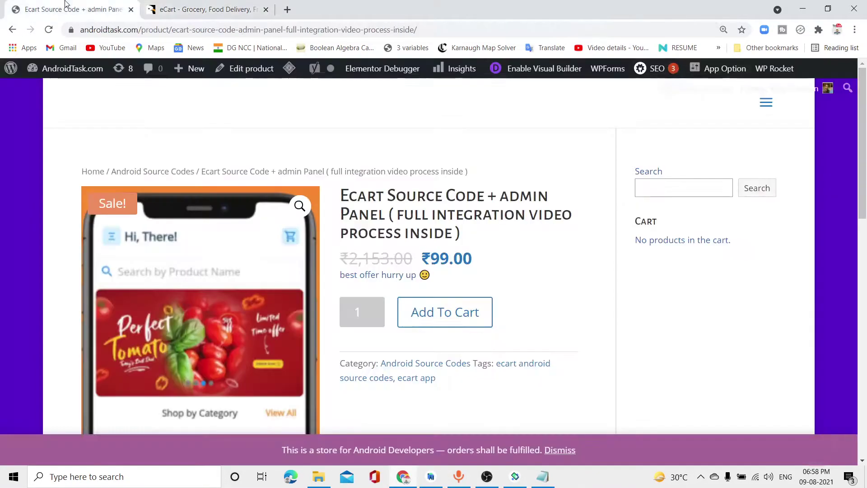
left_click_drag(420, 258, 484, 262)
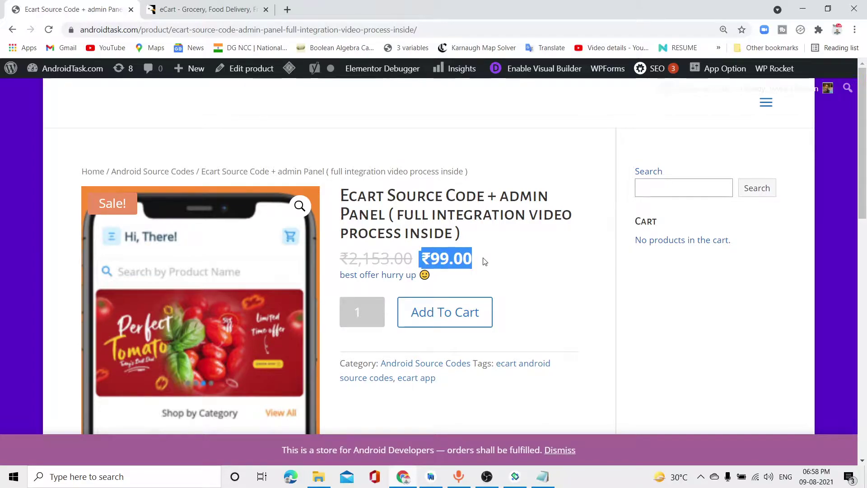
left_click(487, 262)
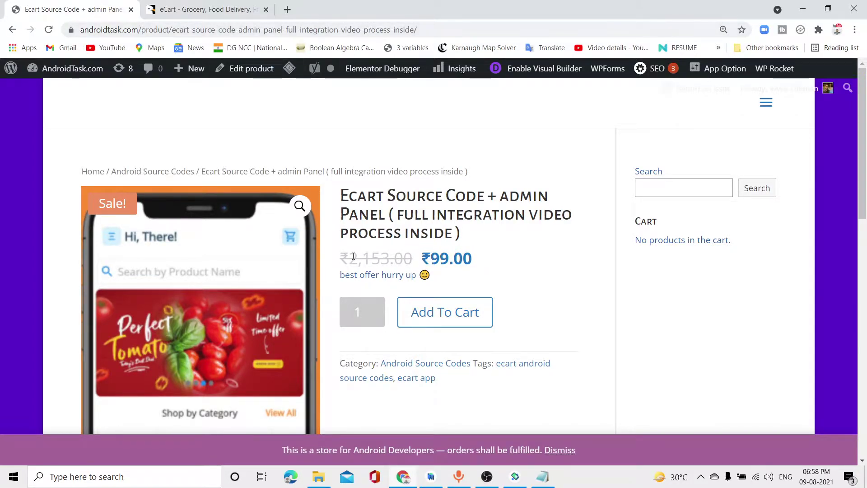
scroll(383, 239, "down", 2)
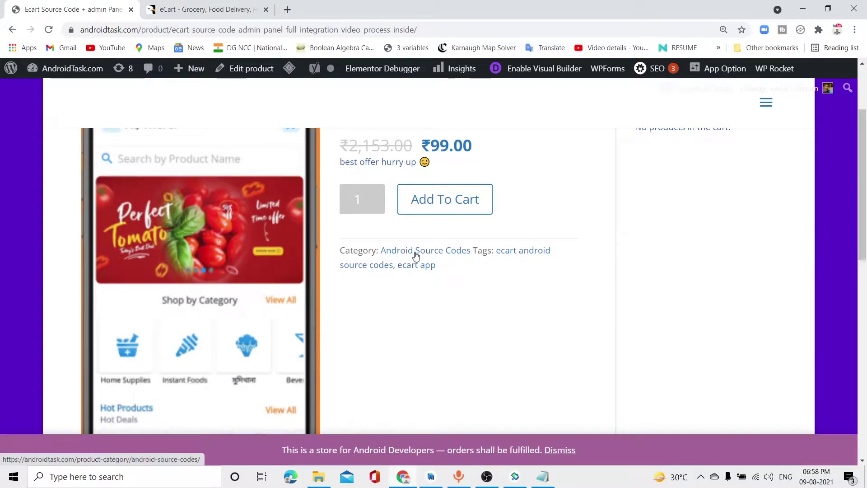
scroll(413, 255, "down", 2)
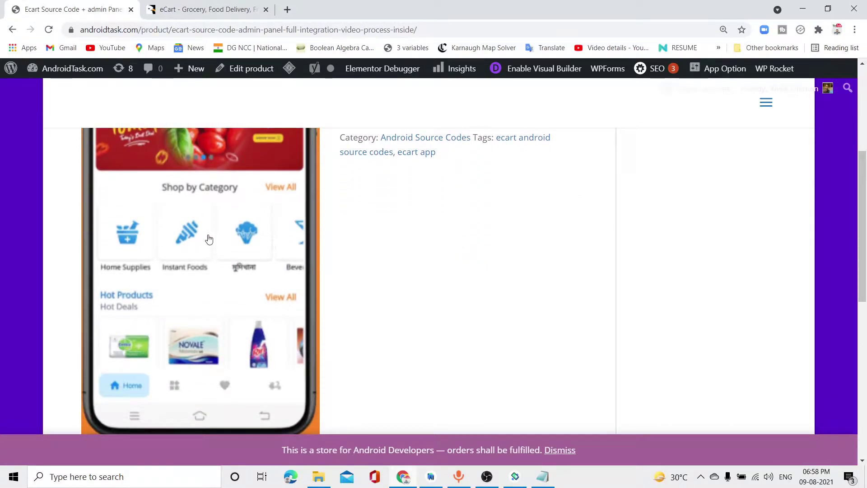
scroll(185, 246, "up", 1)
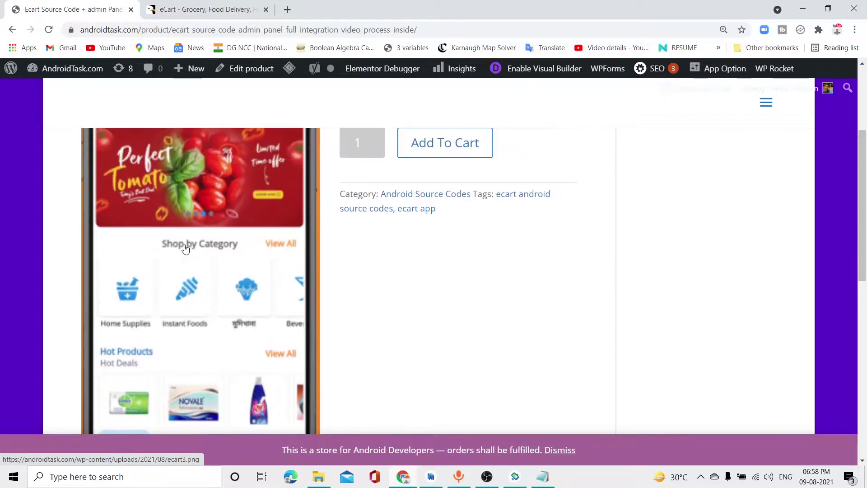
scroll(185, 246, "up", 2)
scroll(421, 254, "up", 1)
Recheck the CodeCanyon eCart listing, then re-highlight the store's ₹99.00 price.
left_click(206, 11)
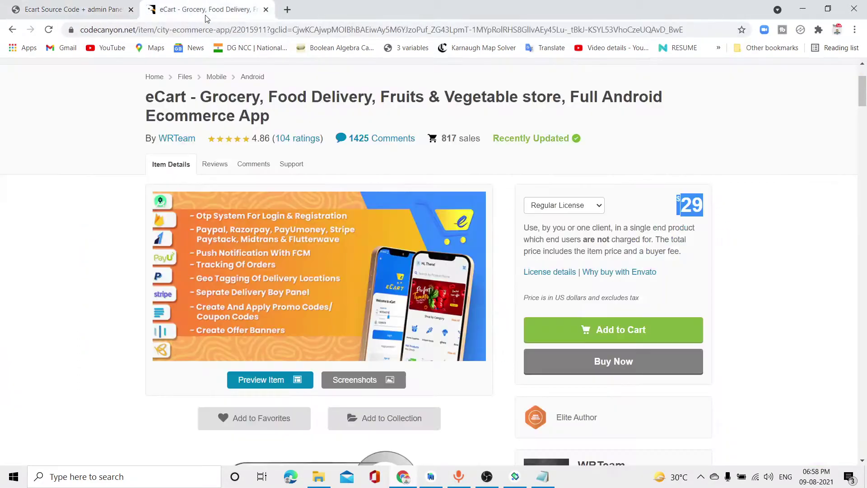
scroll(565, 217, "down", 2)
scroll(542, 235, "down", 2)
scroll(519, 254, "down", 1)
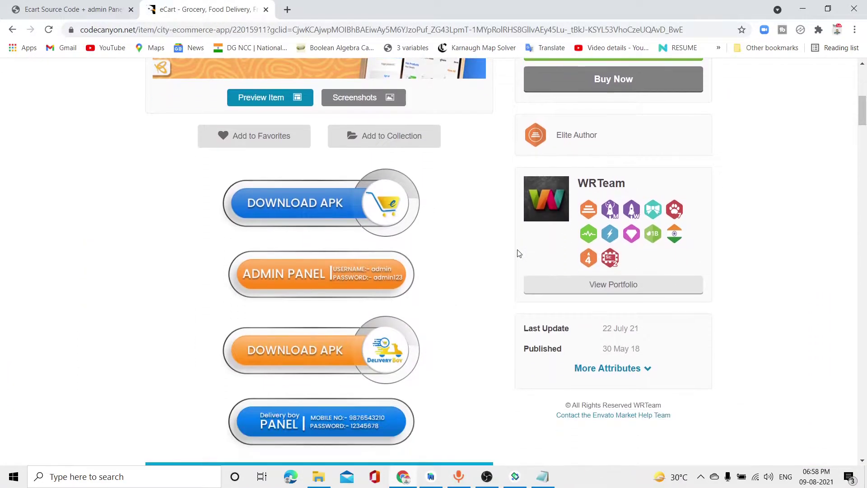
scroll(520, 253, "up", 5)
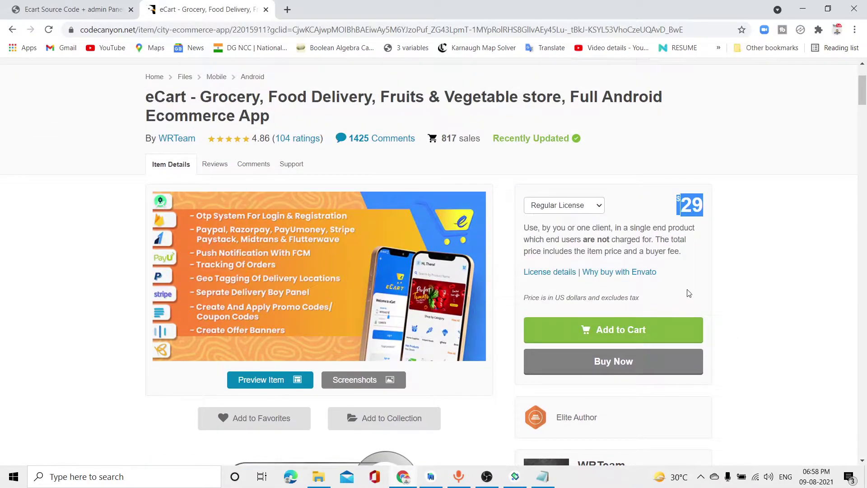
left_click(99, 11)
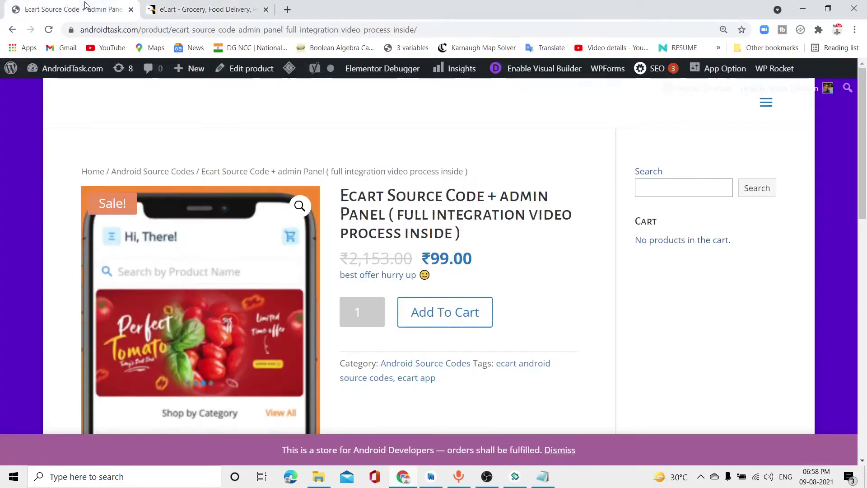
left_click_drag(475, 265, 340, 194)
left_click(479, 266)
left_click_drag(478, 265, 338, 257)
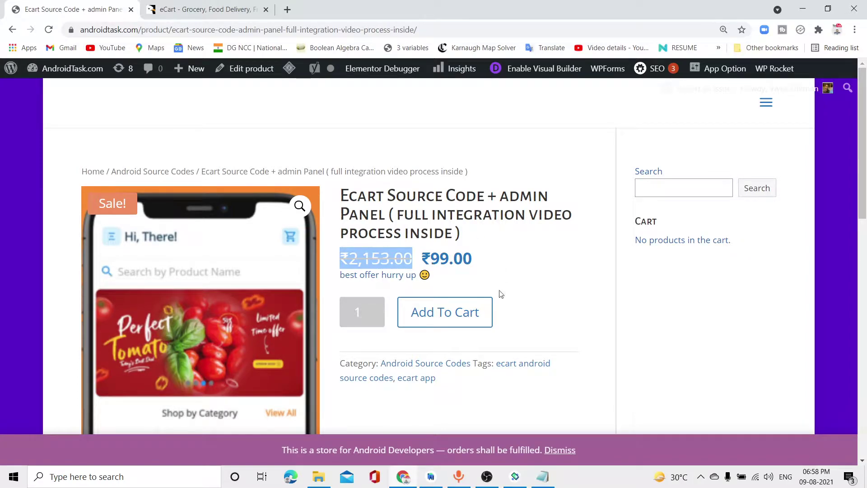
left_click(549, 477)
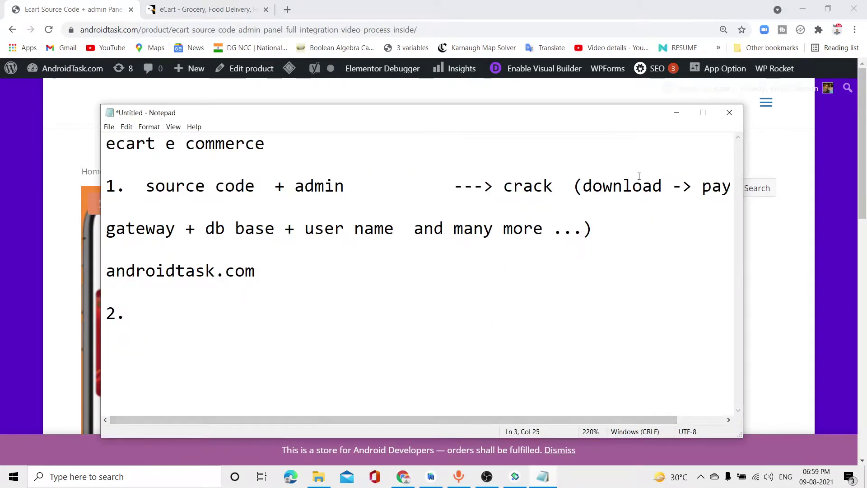
Download Main-Code.zip from completed order #77 via My account > Orders, then bring up the emulator.
left_click(676, 112)
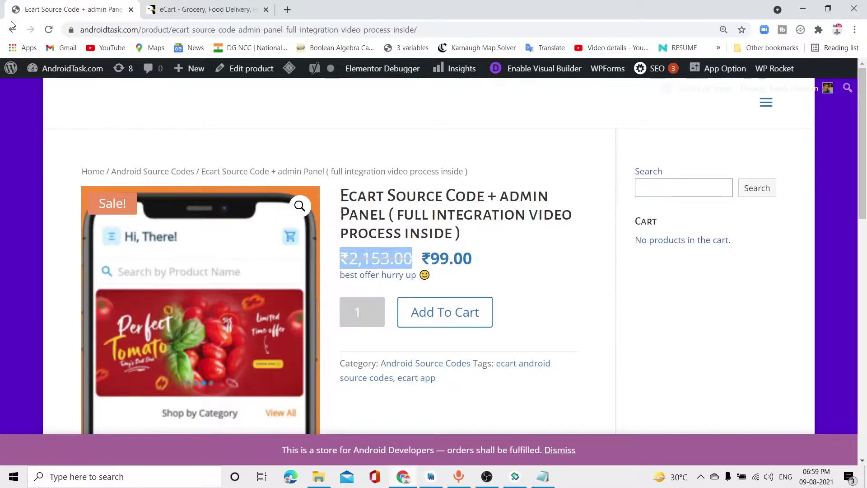
left_click(12, 27)
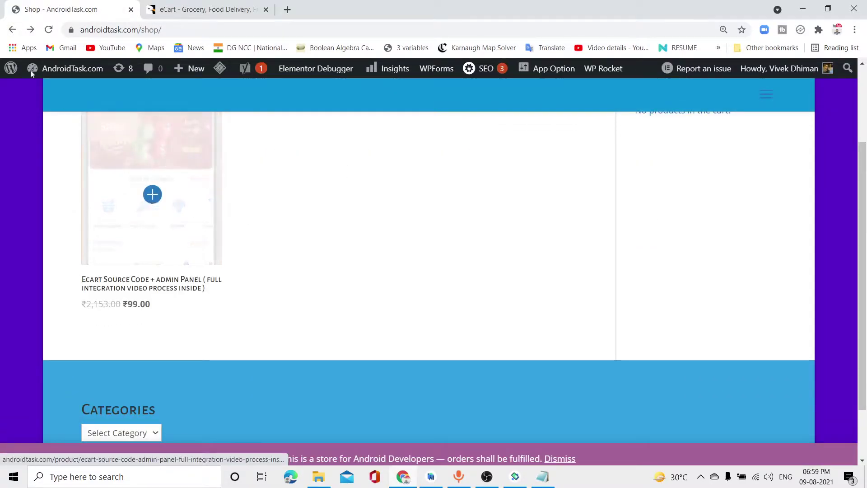
left_click(31, 70)
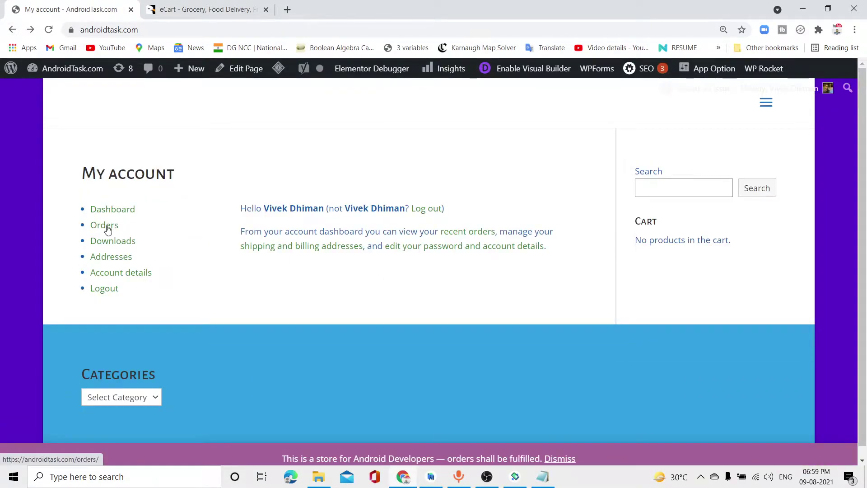
left_click(104, 225)
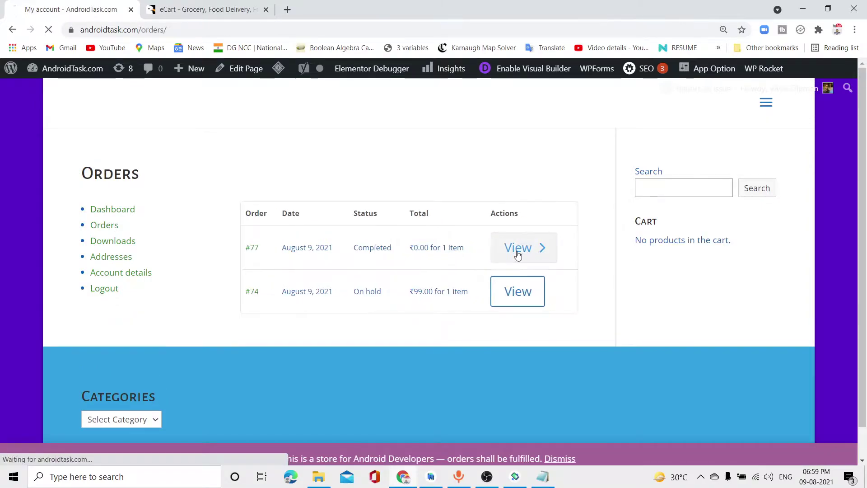
left_click(518, 255)
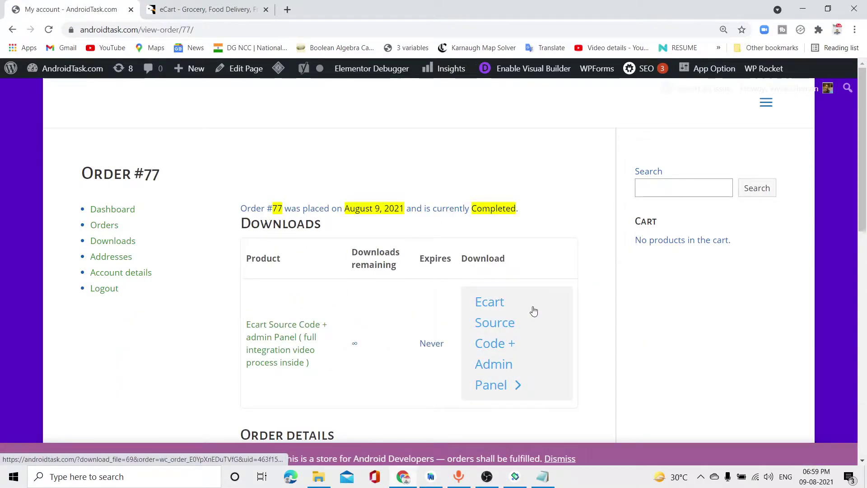
left_click(534, 311)
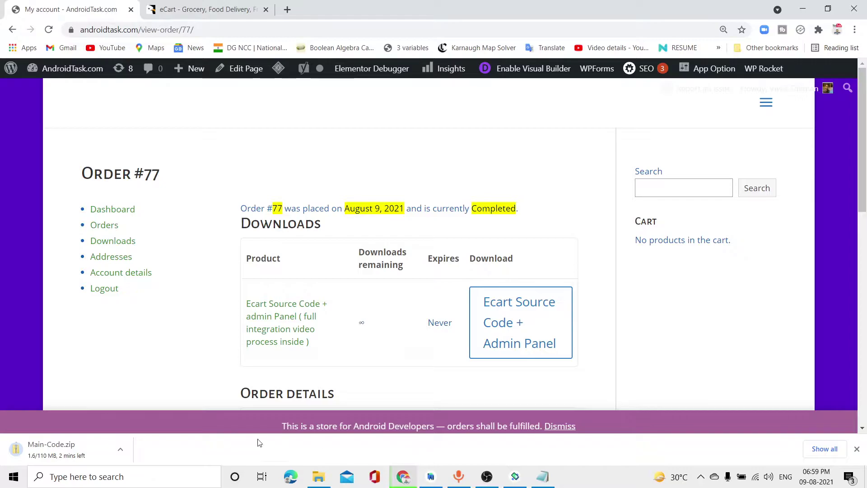
left_click(544, 476)
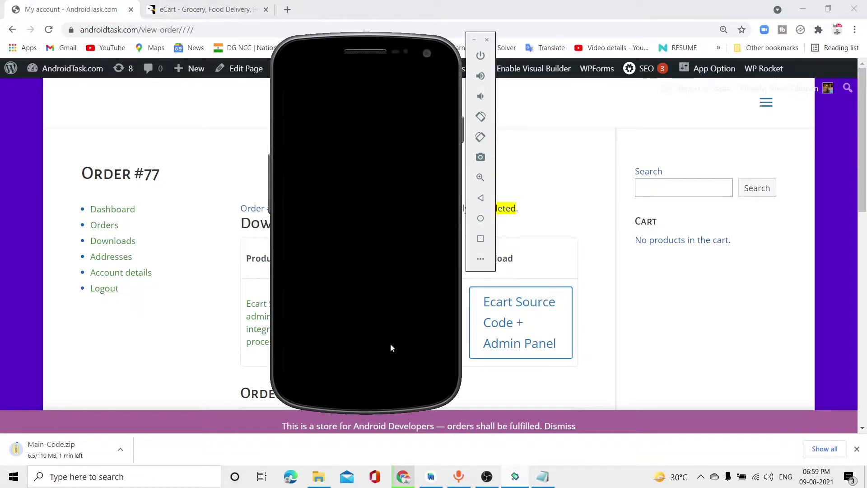
Fill item 2 as 'hosting ( hostinger )' and add '3. android studio' in the notes.
left_click(544, 477)
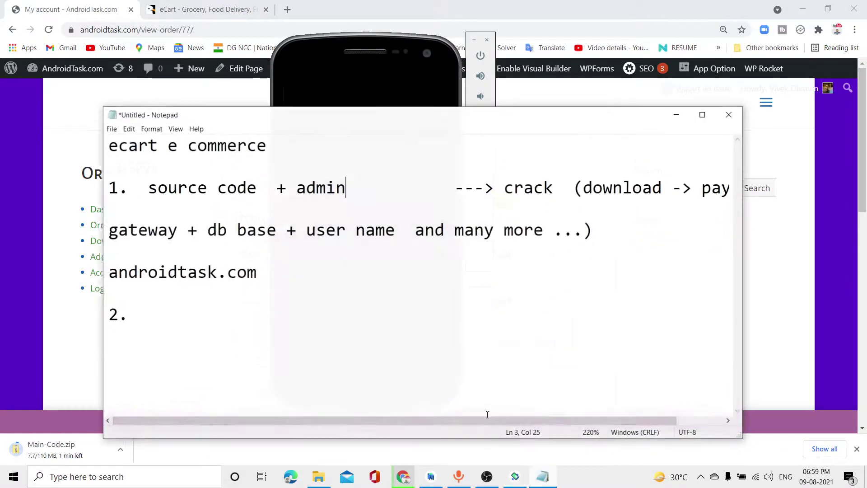
left_click(231, 305)
type("hos")
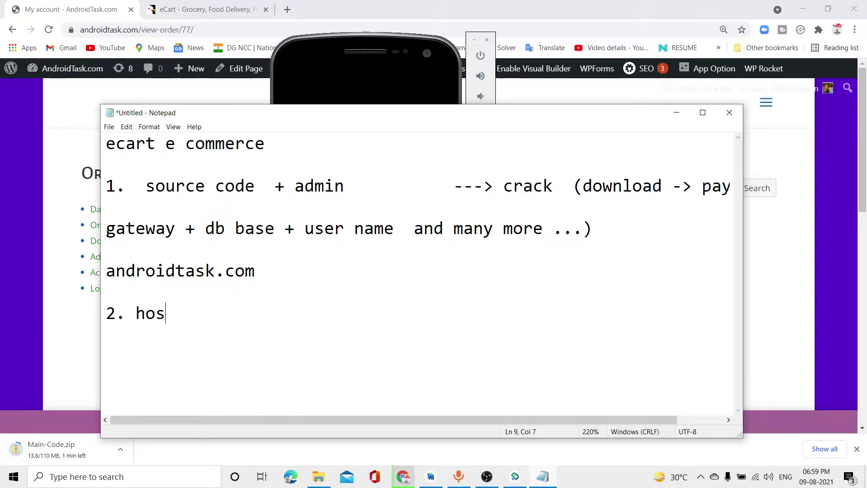
type("tinf")
key("BackSpace")
type("g ( hostinger")
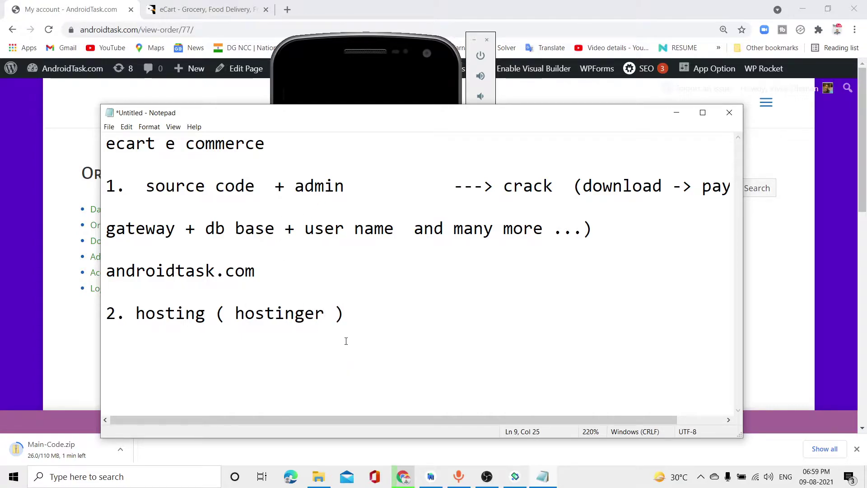
left_click_drag(325, 313, 239, 312)
left_click(323, 313)
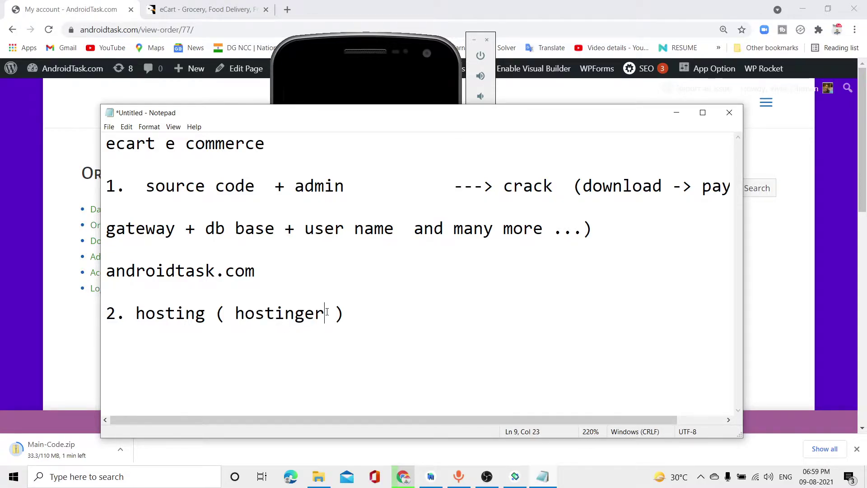
mouse_move(327, 312)
left_mouse_down()
mouse_move(242, 313)
mouse_move(325, 314)
left_mouse_up()
left_click(239, 313)
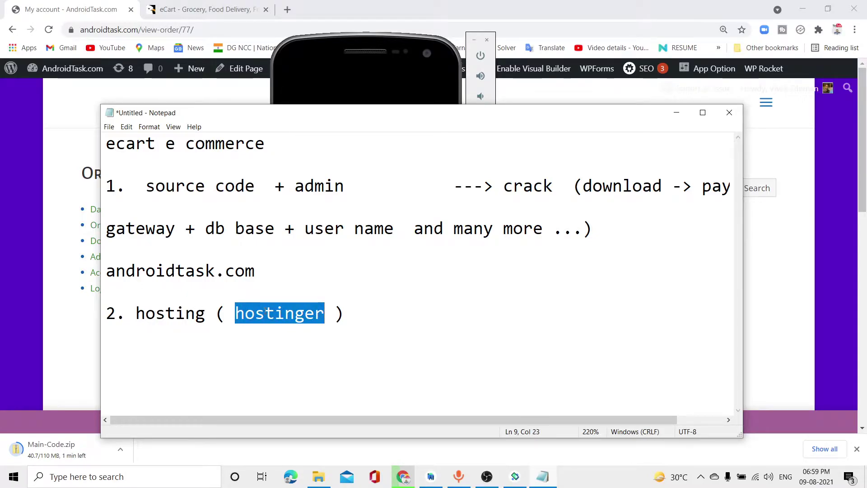
left_click(358, 326)
type("3. android studio")
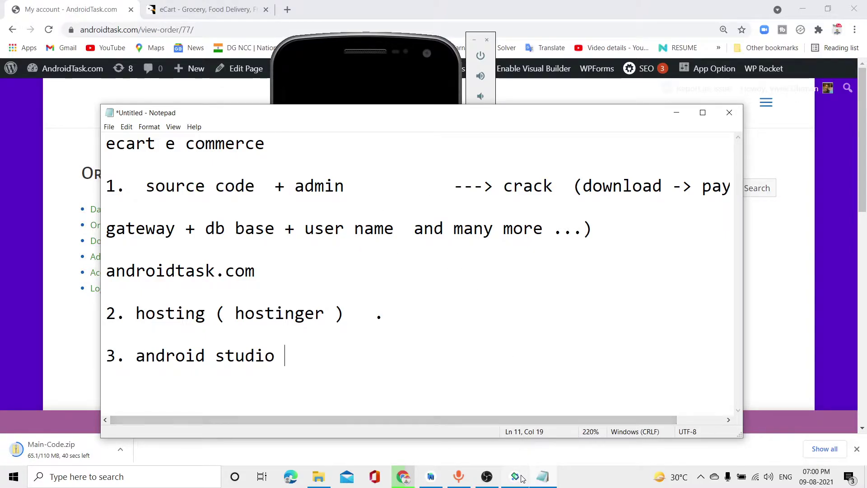
Wake the emulator's screen, open its app list, then minimize it.
left_click(480, 58)
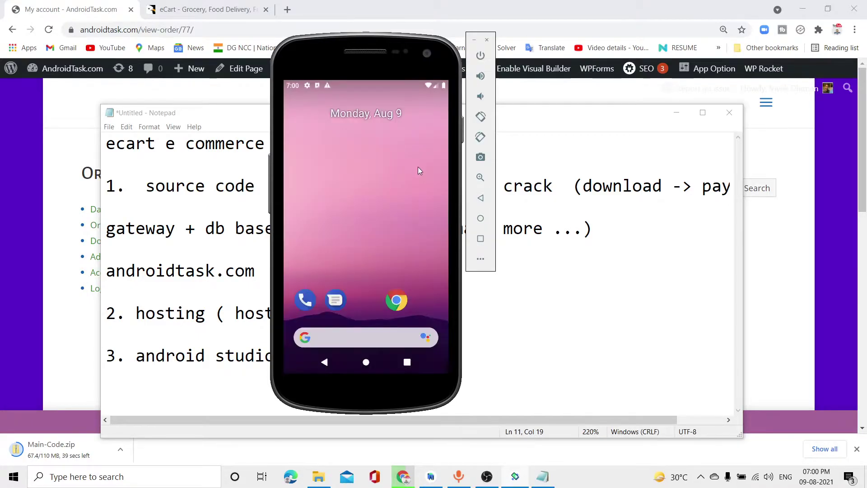
left_click_drag(403, 157, 337, 149)
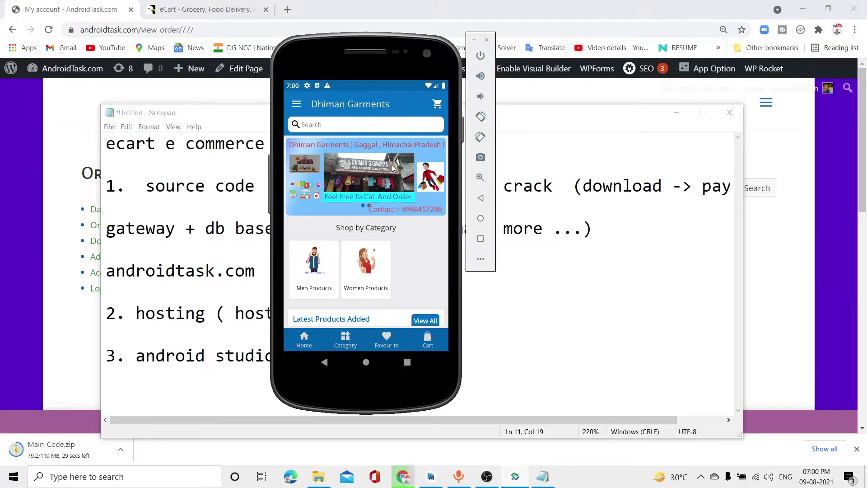
left_click(477, 40)
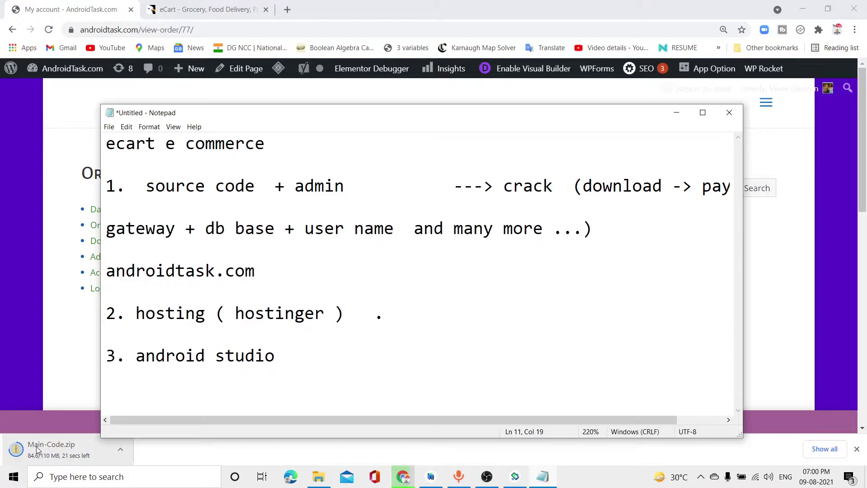
Browse the Dhiman Garments app's side menu and About Us screen, then put the emulator away.
left_click(516, 477)
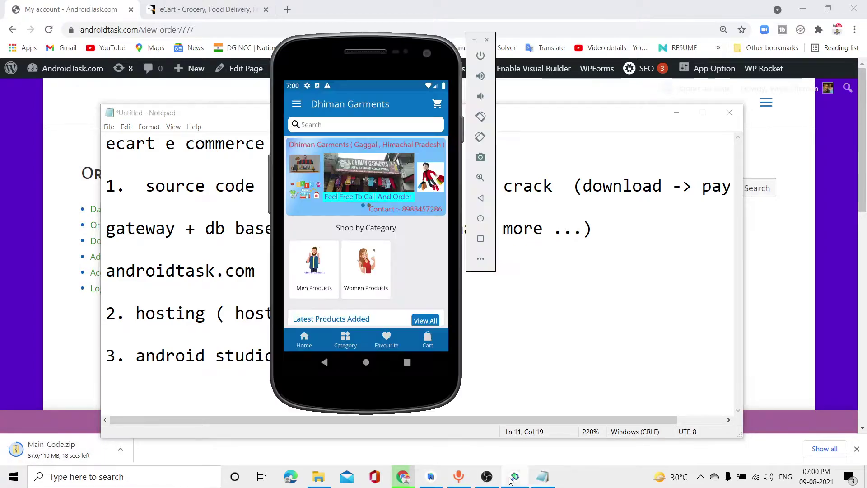
scroll(379, 306, "down", 3)
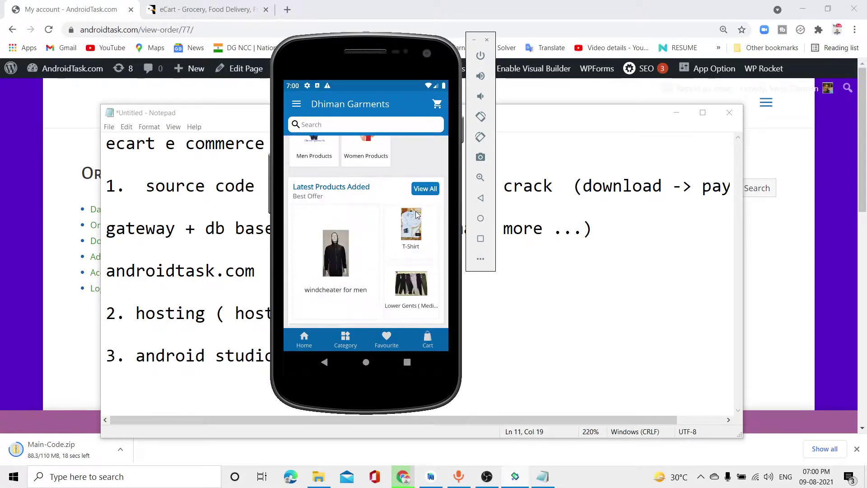
left_click(302, 105)
scroll(333, 220, "down", 5)
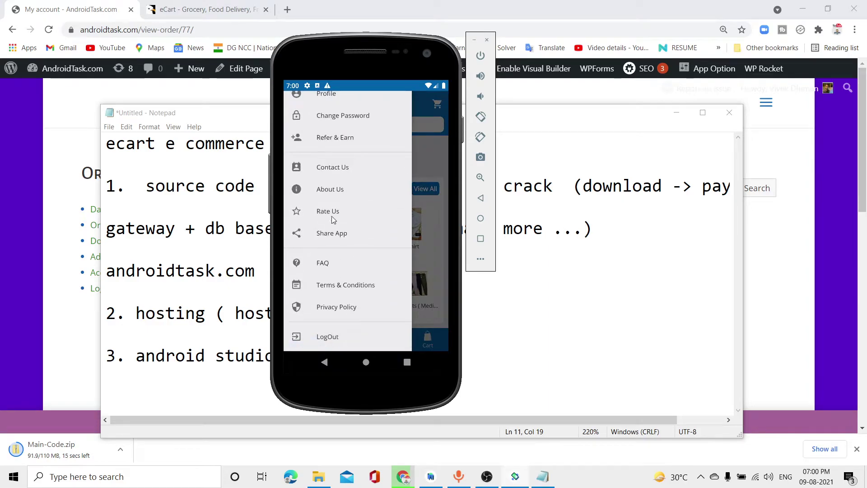
left_click(336, 194)
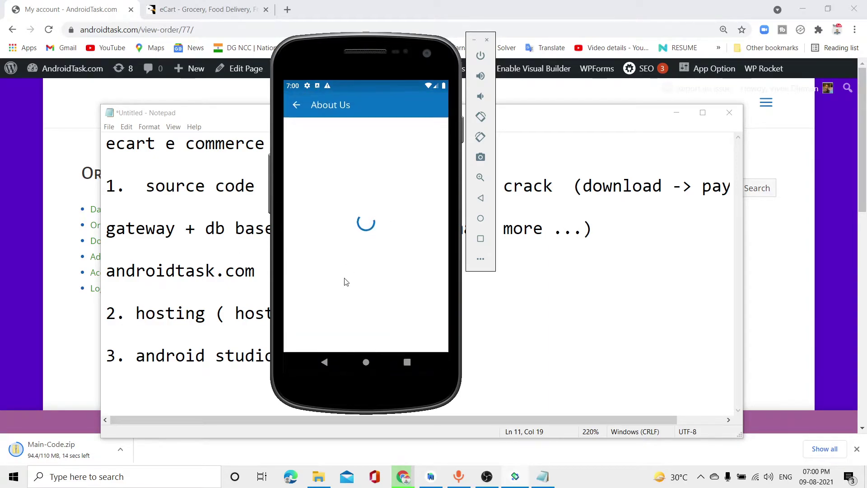
left_click(325, 362)
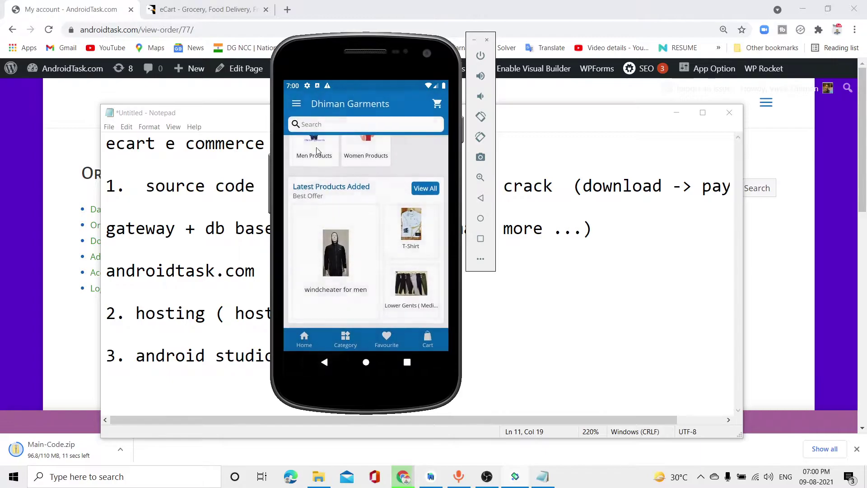
left_click(298, 105)
scroll(357, 211, "up", 5)
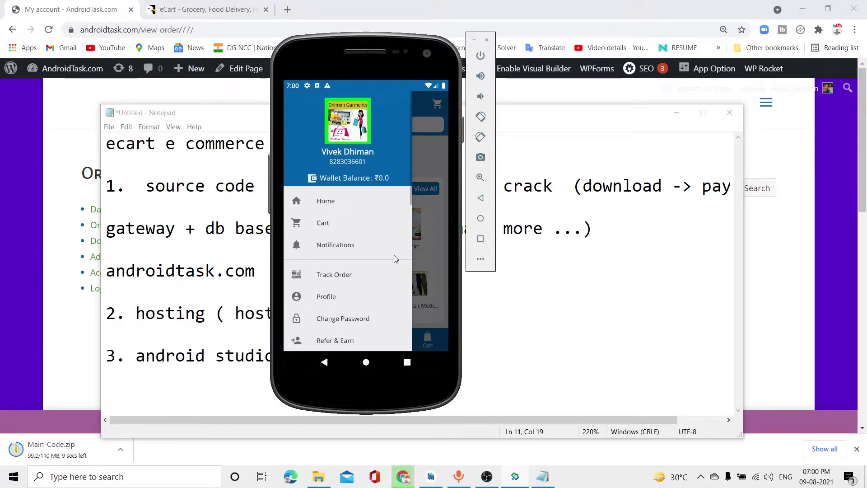
left_click(424, 172)
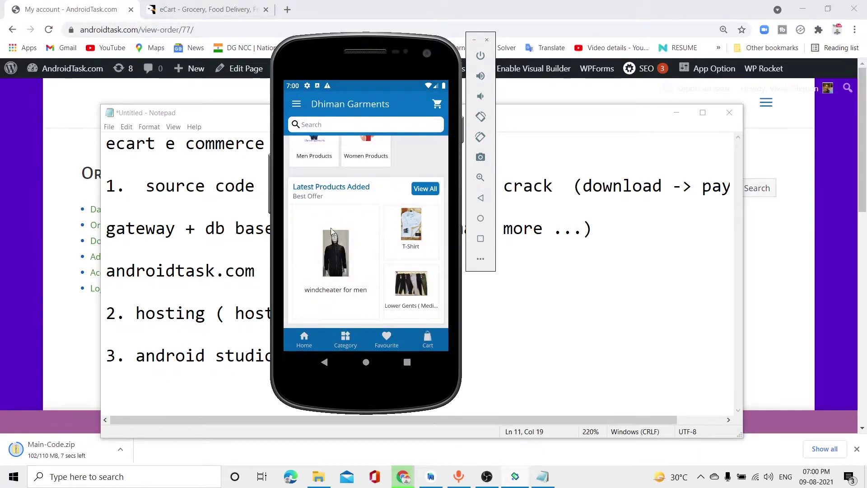
mouse_move(401, 157)
left_mouse_down()
mouse_move(414, 295)
mouse_move(417, 185)
left_mouse_up()
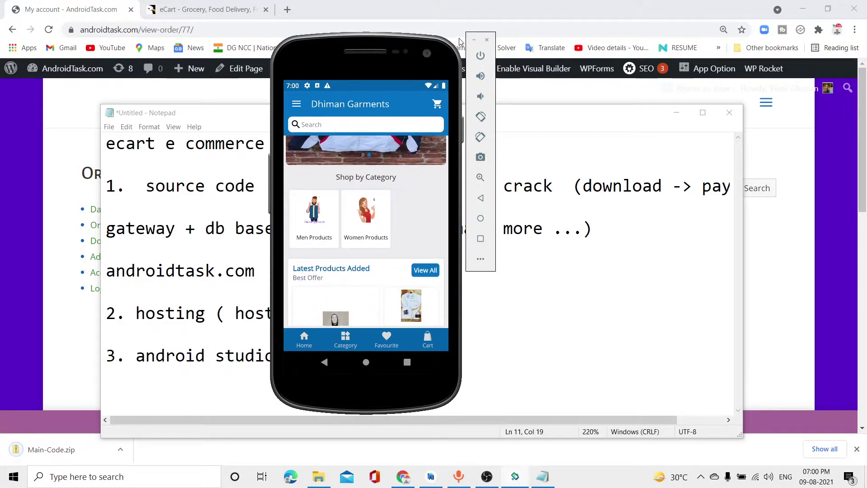
left_click(474, 40)
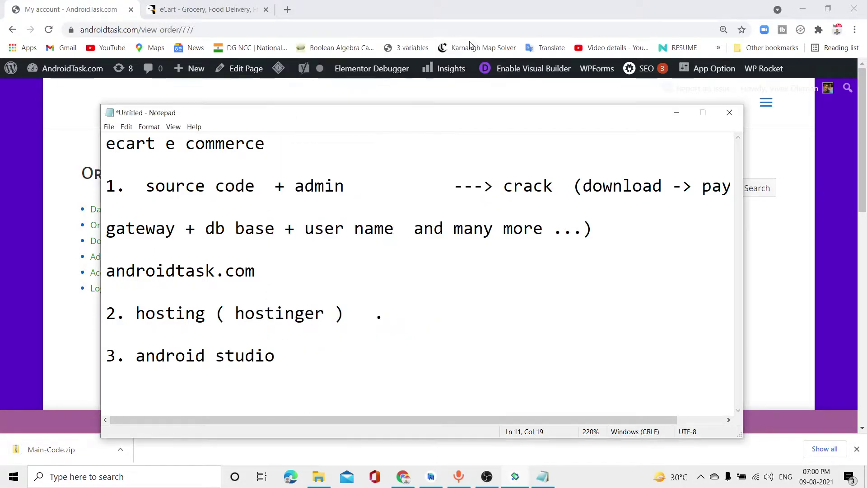
Show the downloaded Main-Code.zip in its Downloads folder and cut it.
left_click(121, 449)
left_click(173, 412)
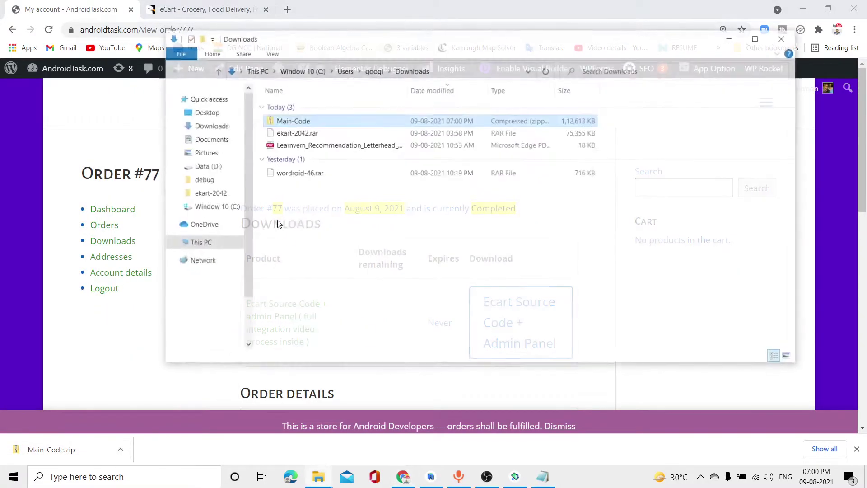
right_click(335, 122)
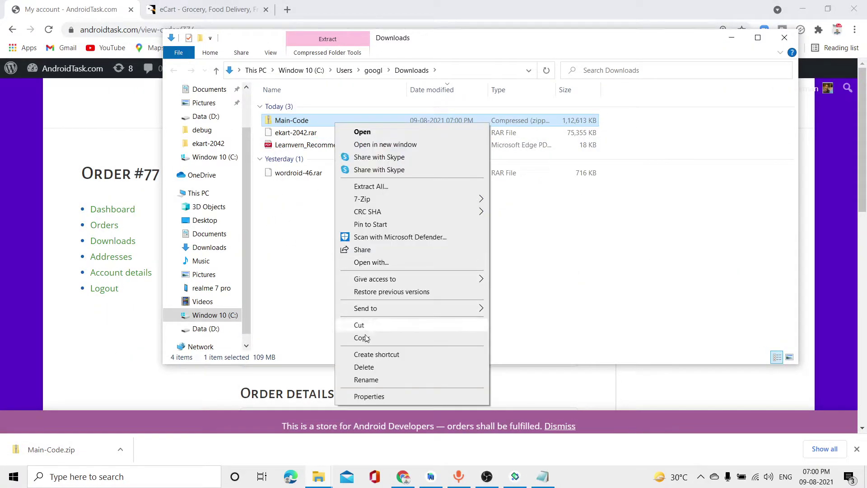
left_click(354, 325)
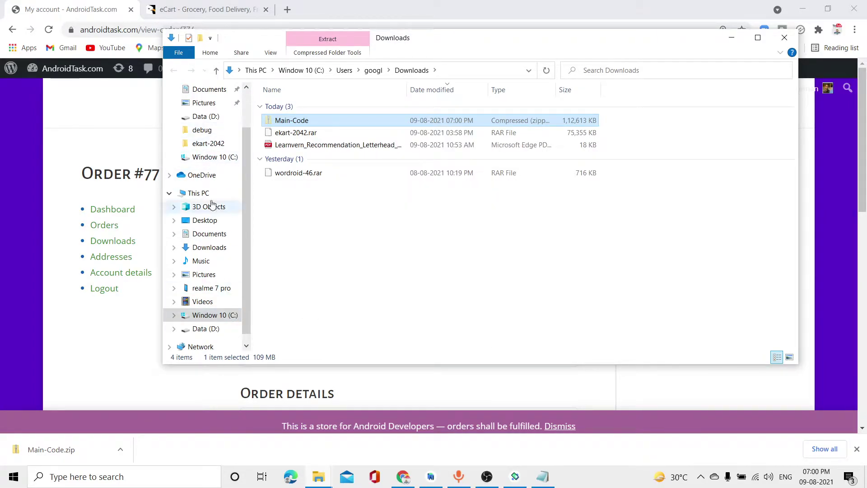
On the Window 10 (C:) drive, send the old ekart-2042 folder to the Recycle Bin.
left_click(216, 158)
right_click(304, 132)
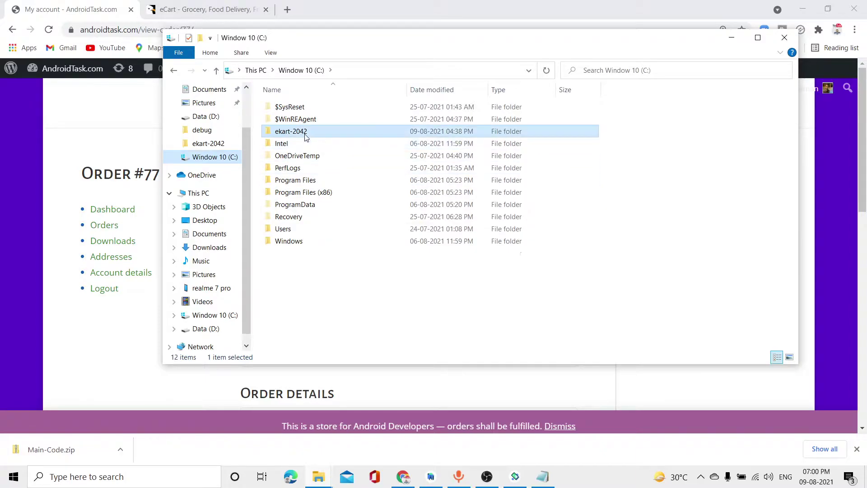
left_click(433, 347)
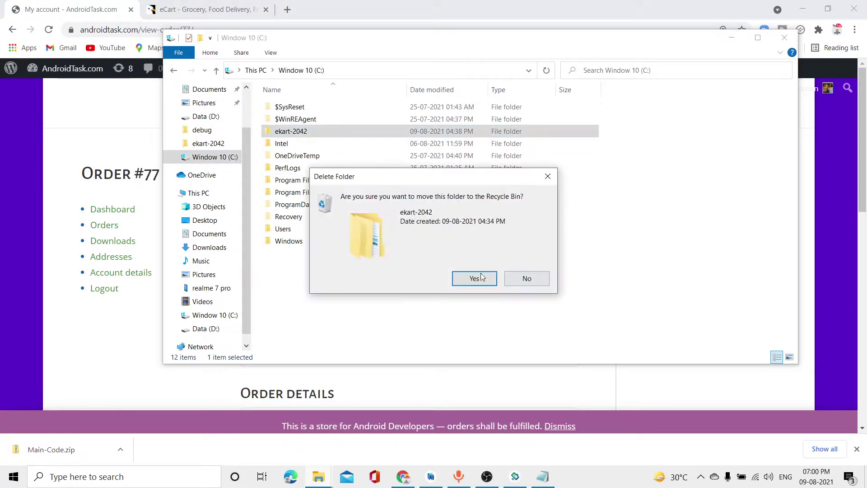
left_click(474, 278)
Paste Main-Code.zip into the root of C:, granting administrator permission.
right_click(427, 286)
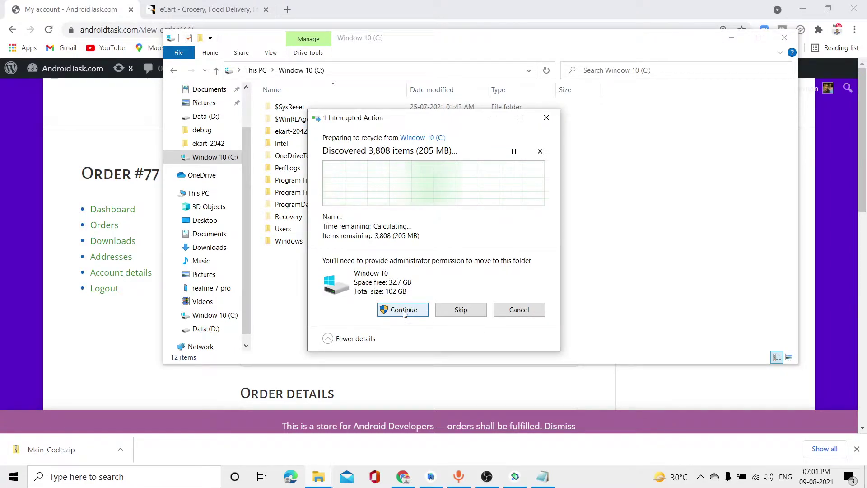
left_click(404, 310)
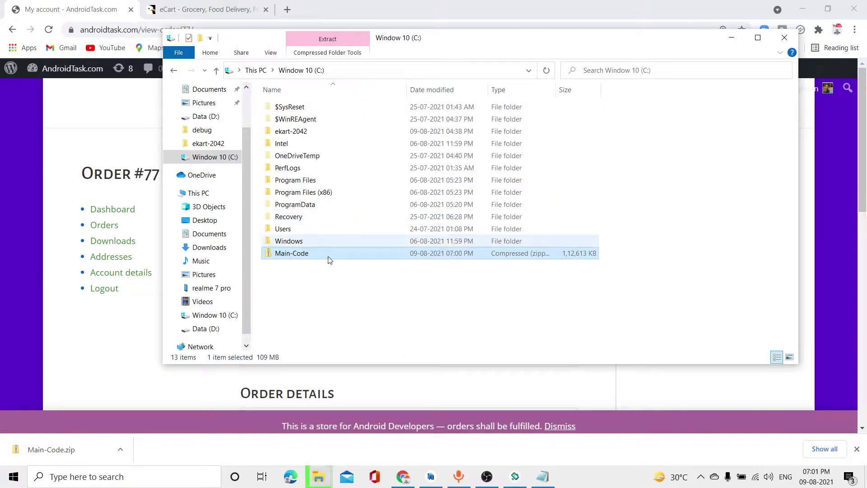
left_click(344, 285)
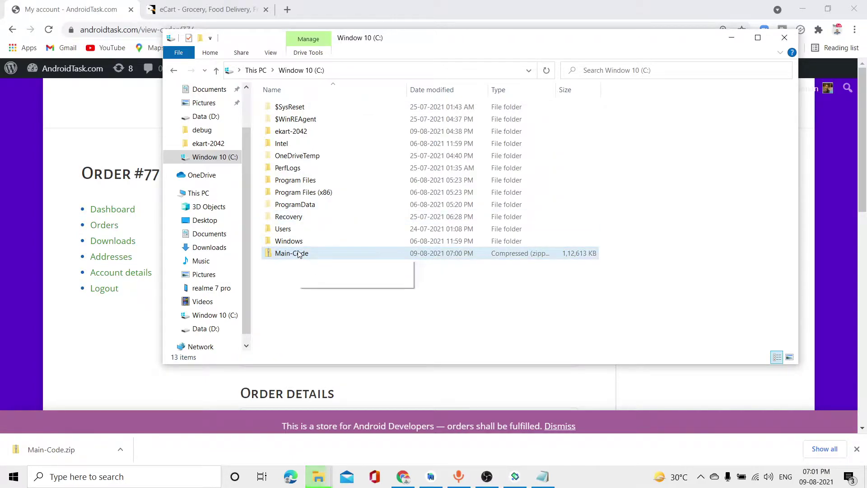
Maximize Explorer and start extracting Main-Code.zip into C:\Main-Code.
left_click(751, 40)
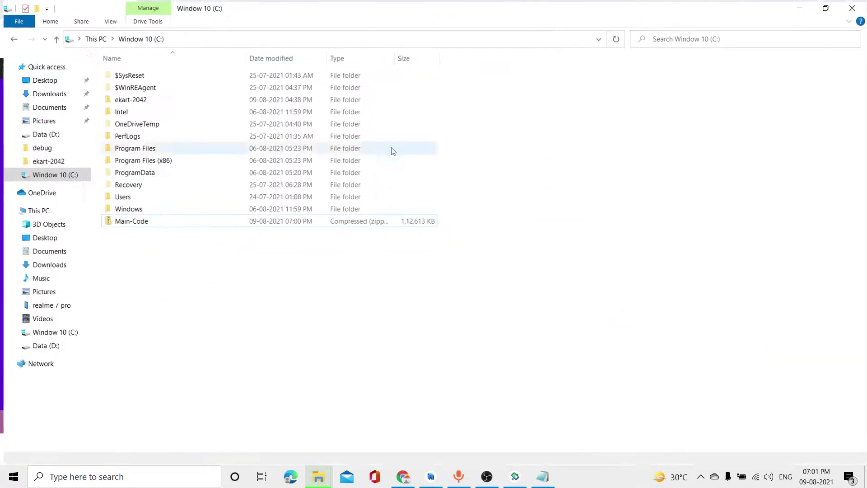
left_click(250, 220)
right_click(249, 221)
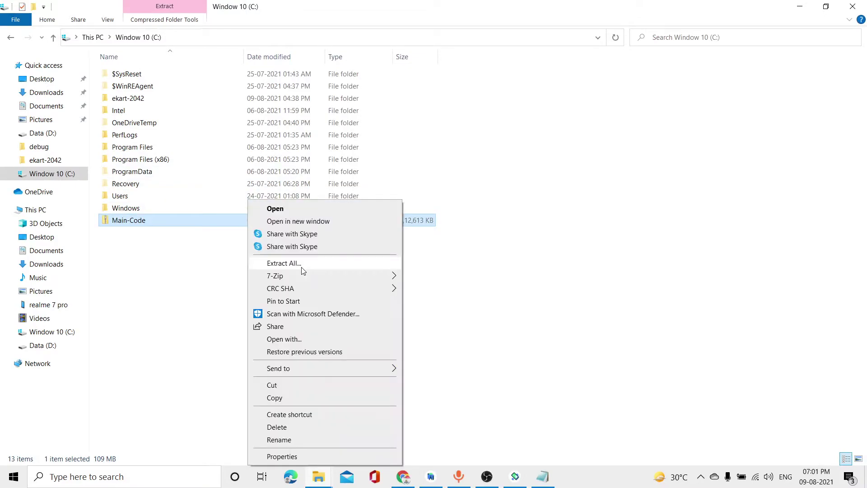
left_click(289, 262)
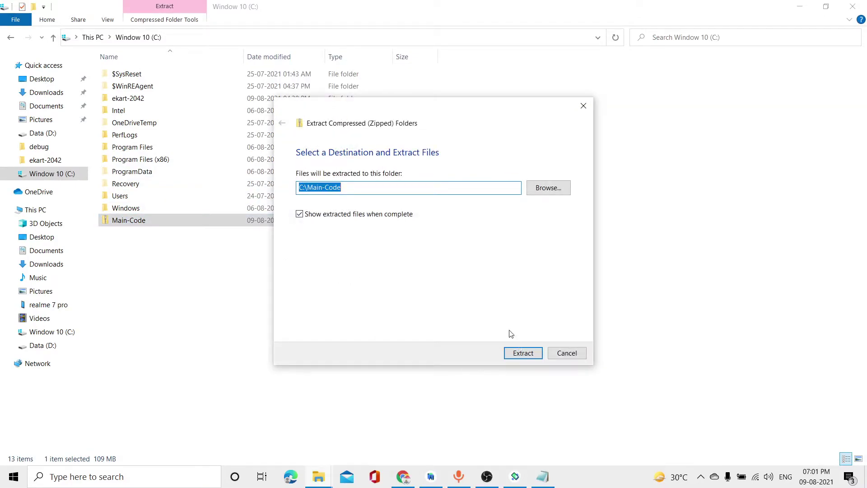
left_click(515, 350)
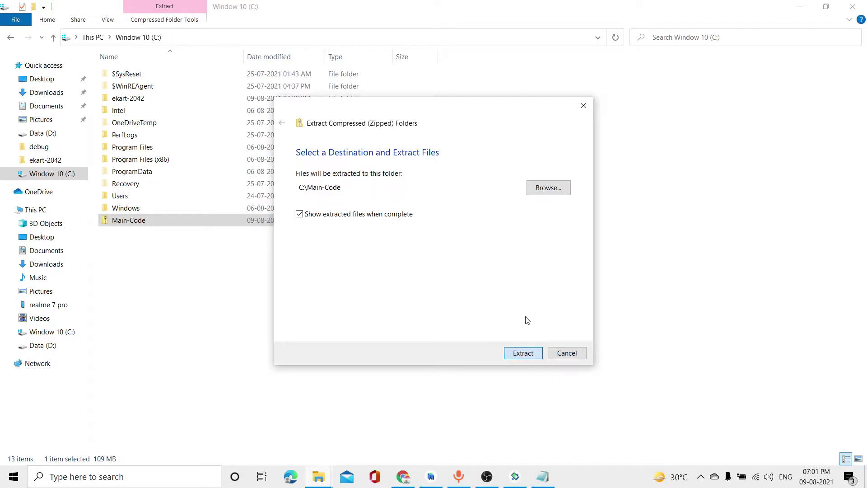
left_click(517, 356)
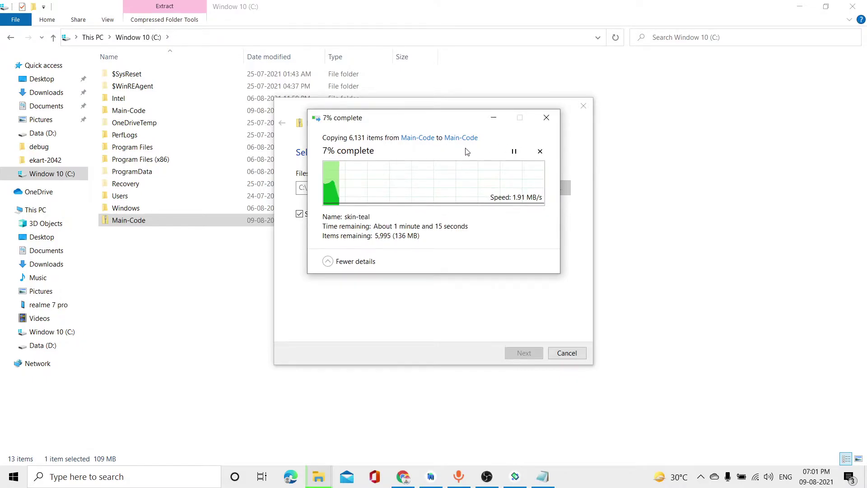
Pause and cancel the slow extraction at 9%, then close the Main-Code window.
mouse_move(404, 118)
left_mouse_down()
mouse_move(486, 162)
mouse_move(616, 133)
left_mouse_up()
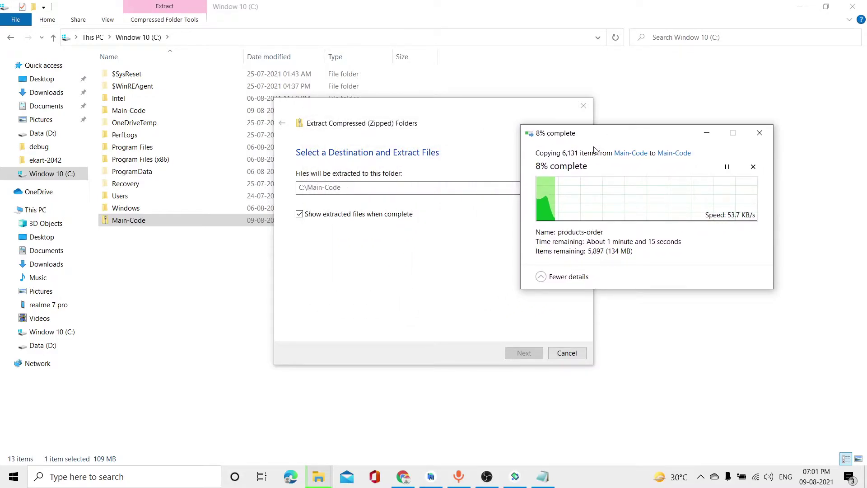
left_click(728, 166)
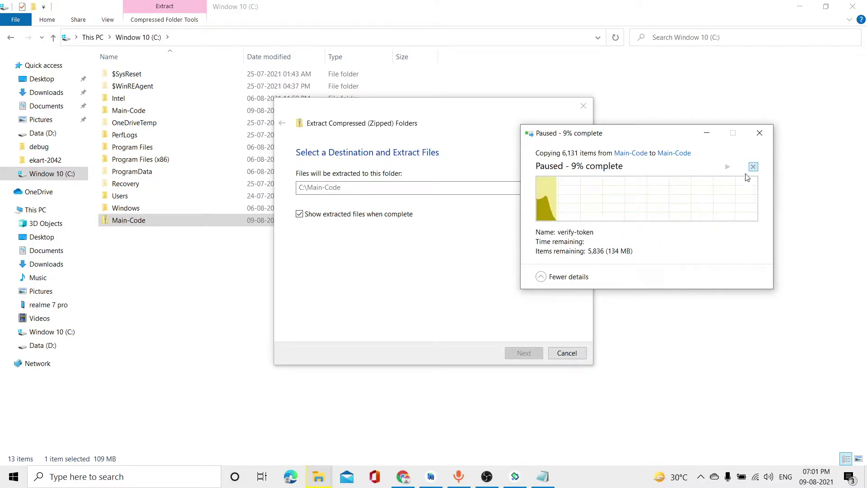
left_click(753, 167)
left_click(798, 52)
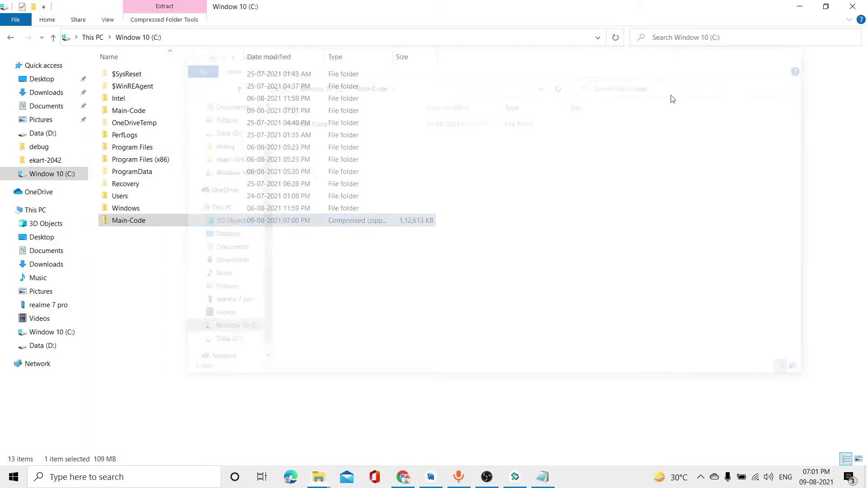
Delete the half-extracted Main-Code folder from C:.
left_click(142, 110)
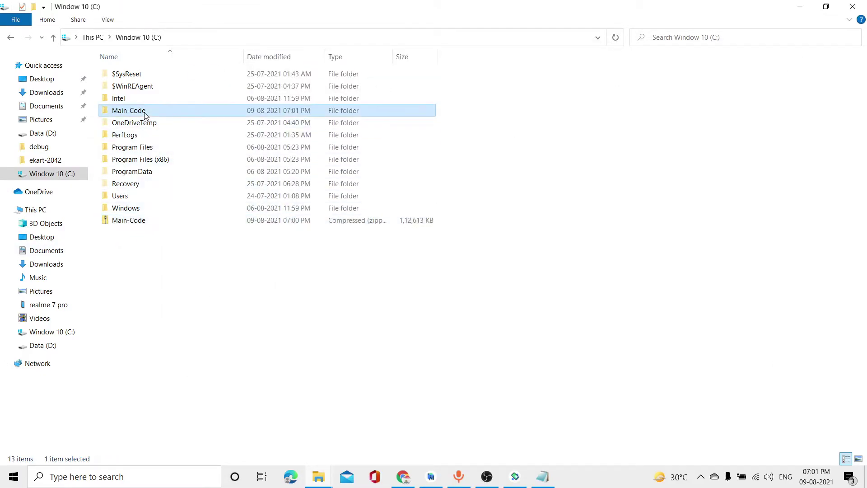
right_click(143, 112)
left_click(163, 315)
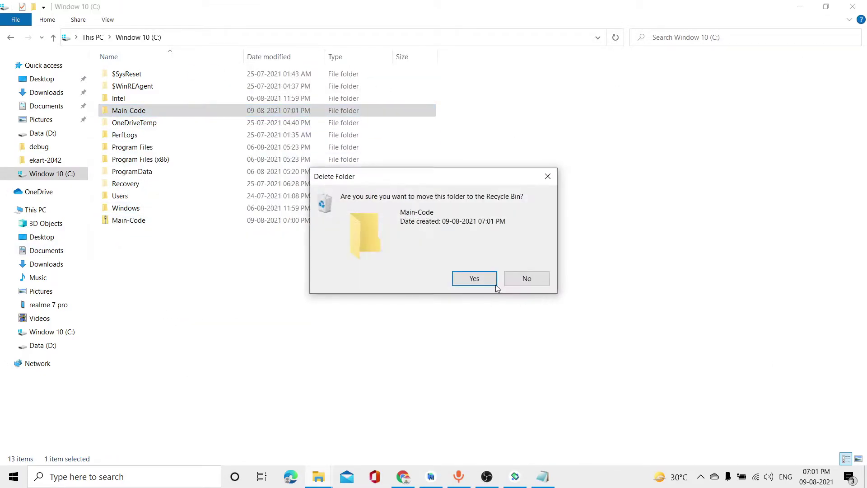
left_click(473, 277)
Launch 7zFM from D:\7-Zip and extract C:\Main-Code.zip into C:\Main-Code.
left_click(40, 133)
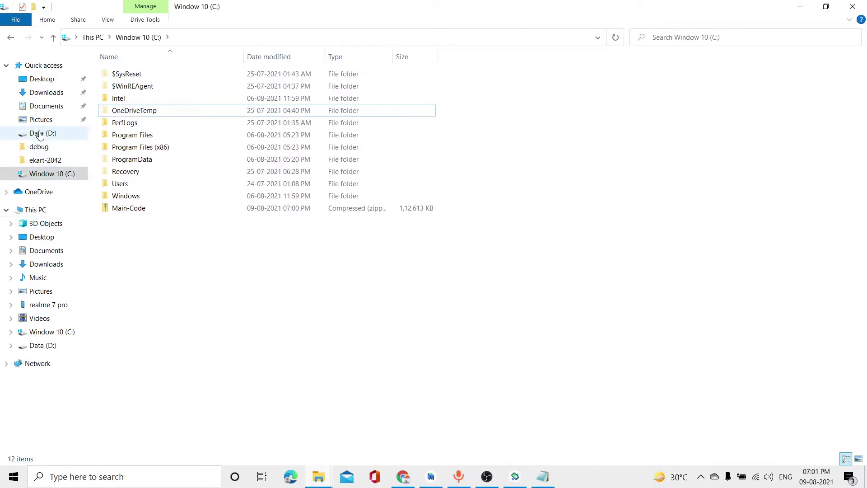
left_click(184, 89)
double_click(185, 89)
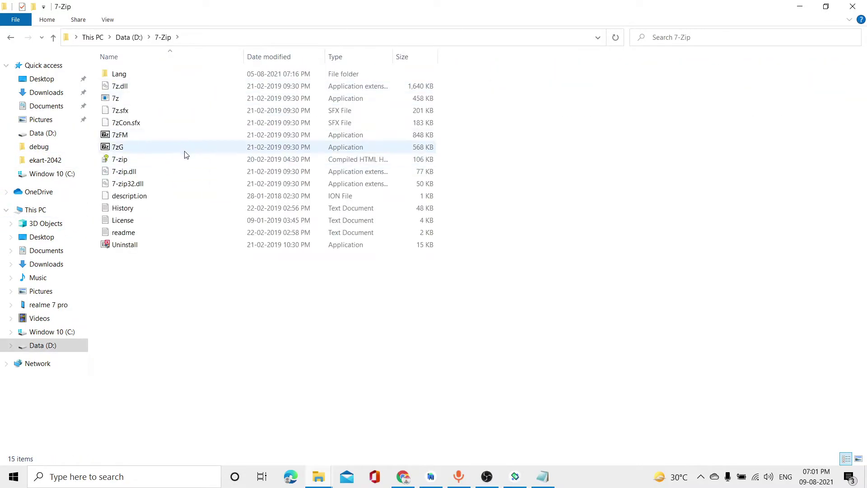
double_click(174, 136)
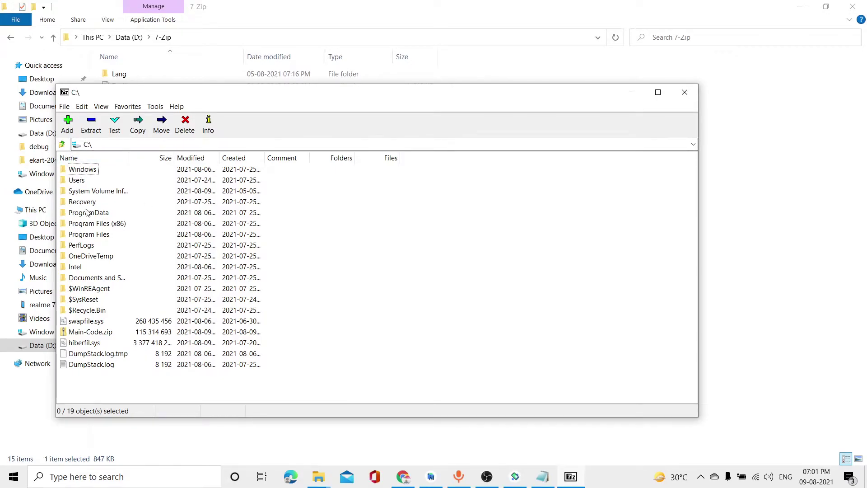
left_click(83, 334)
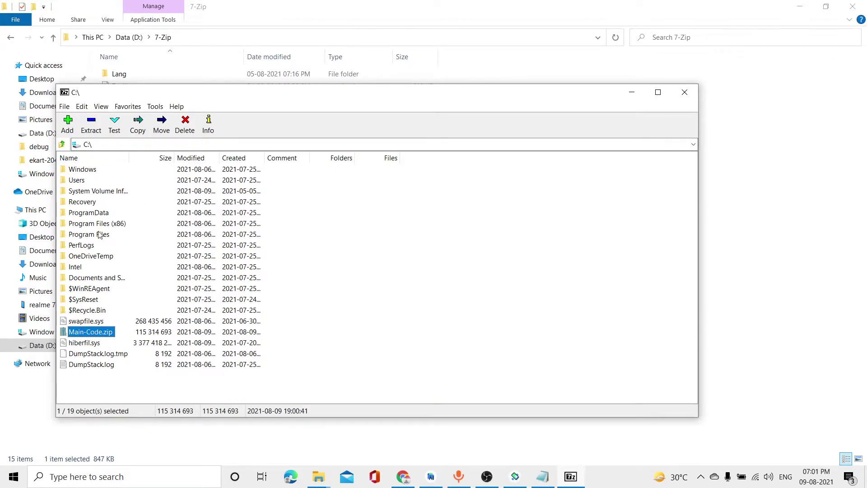
left_click(91, 123)
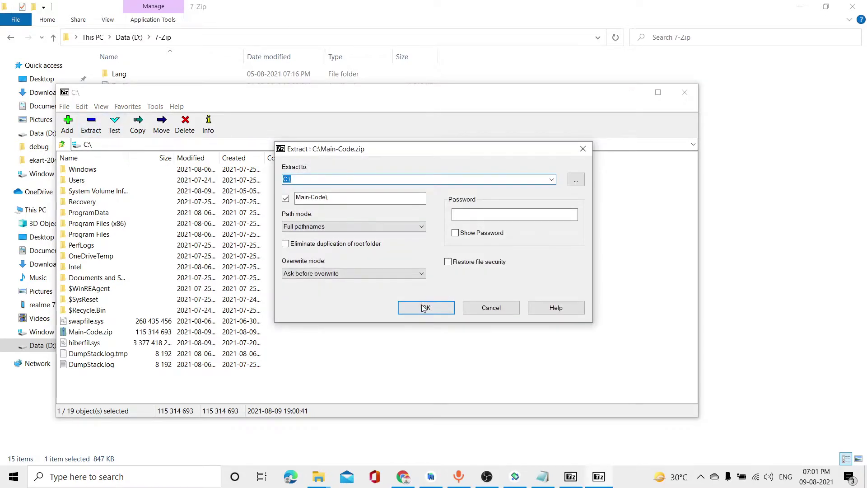
left_click(425, 308)
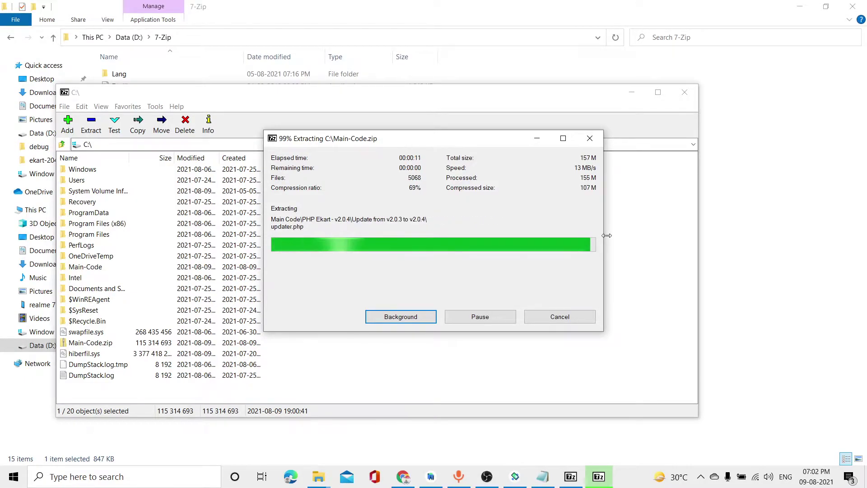
Close 7-Zip and browse into Main Code > adminPanelFiles > PHP Ekart - v2.0.5 to select the ecart - blank db SQL file.
left_click(693, 89)
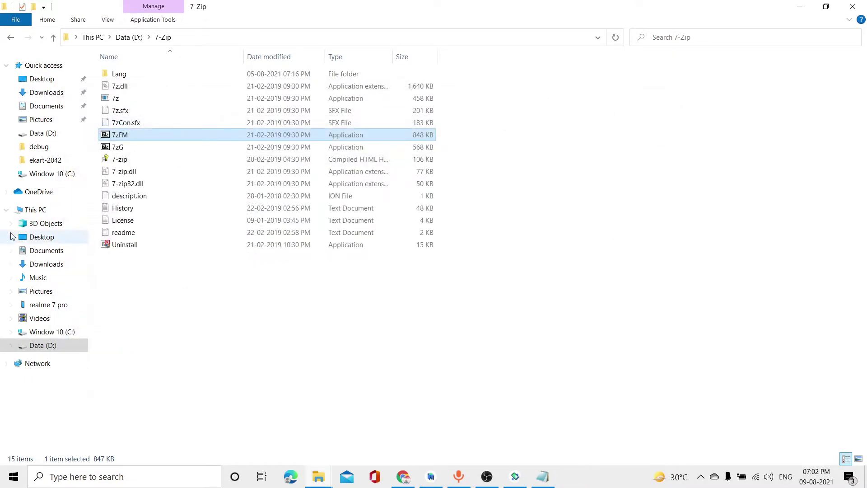
left_click(52, 333)
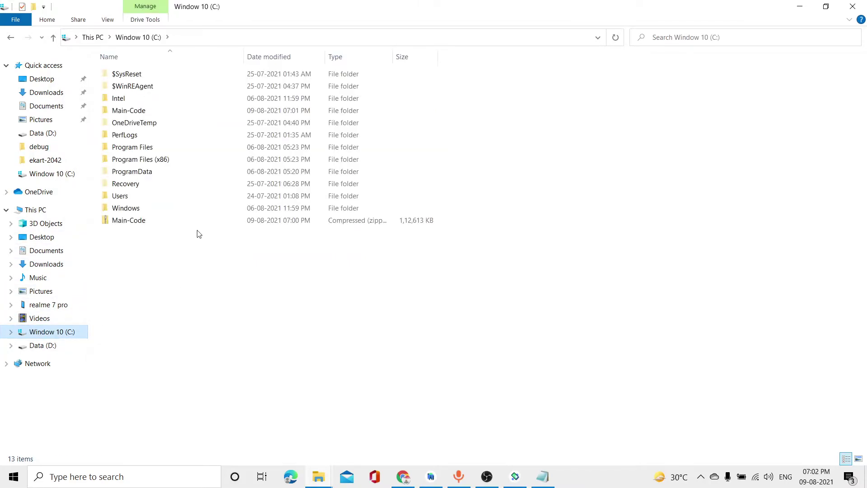
double_click(141, 110)
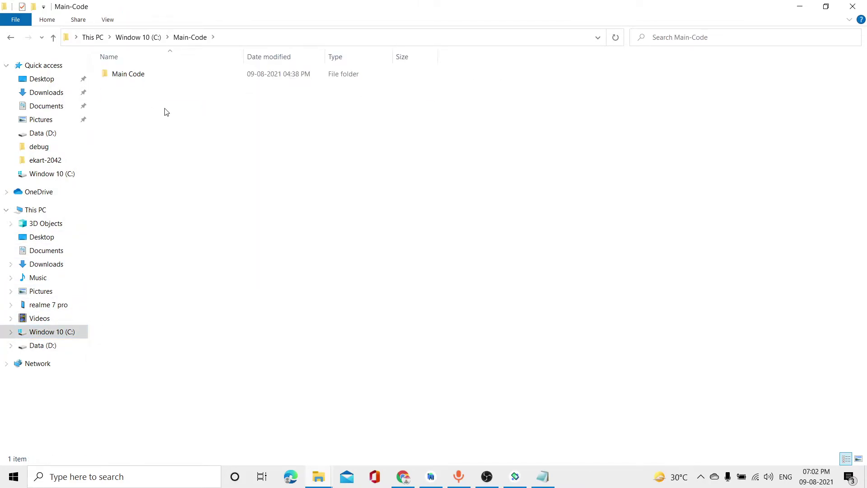
double_click(170, 74)
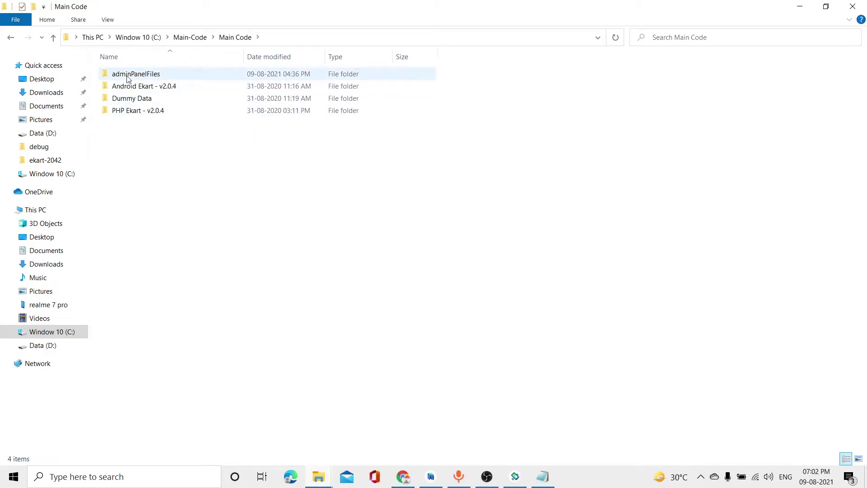
double_click(131, 74)
double_click(145, 75)
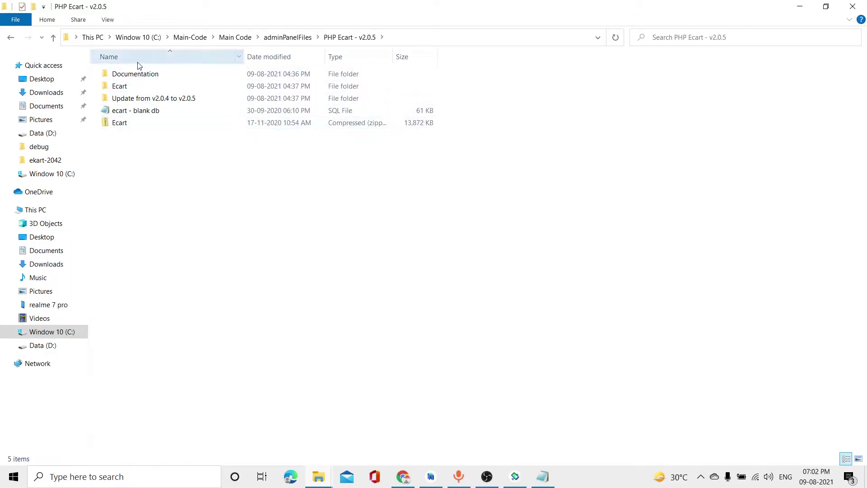
left_click(131, 114)
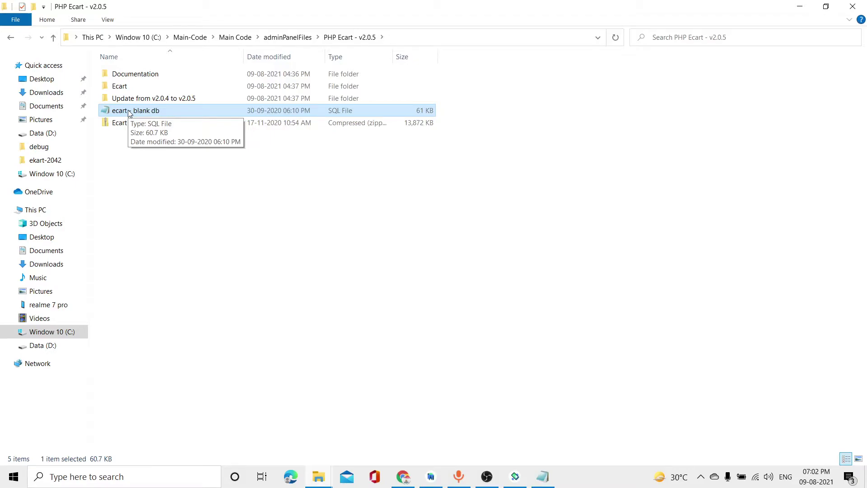
Navigate back up to the C: drive and switch to the browser's order page.
left_click(11, 37)
left_click(10, 38)
left_click(11, 38)
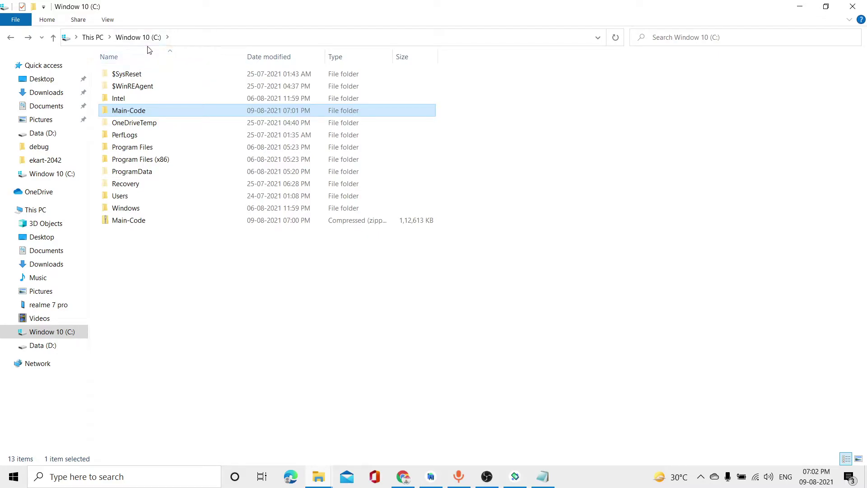
left_click(180, 41)
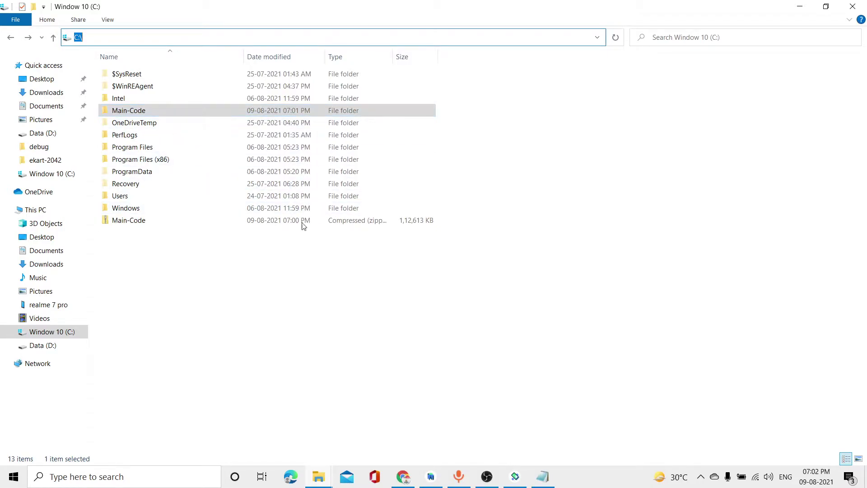
left_click(403, 476)
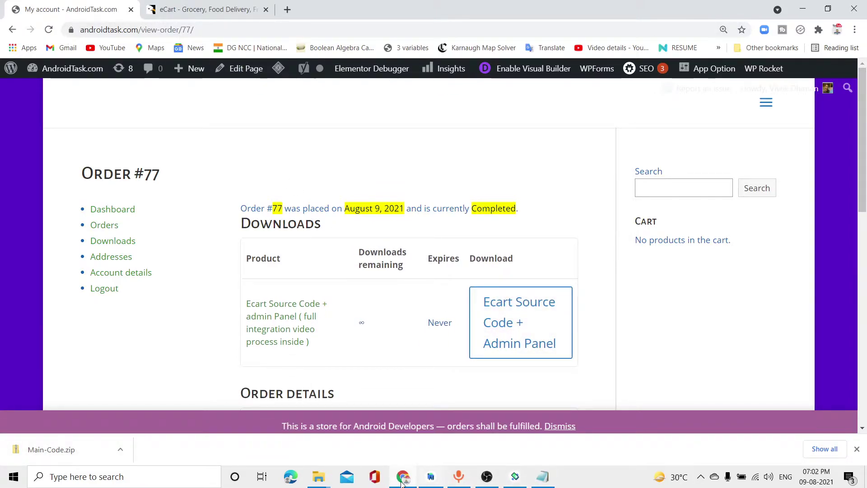
Load the Hostinger login page, sign in with the saved credentials and continue via Hostinger India.
left_click(205, 9)
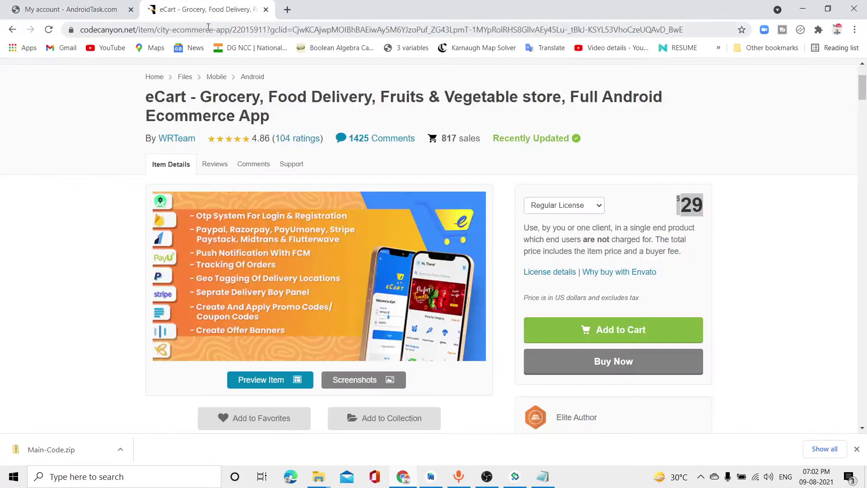
left_click(209, 30)
type("hos")
key("Return")
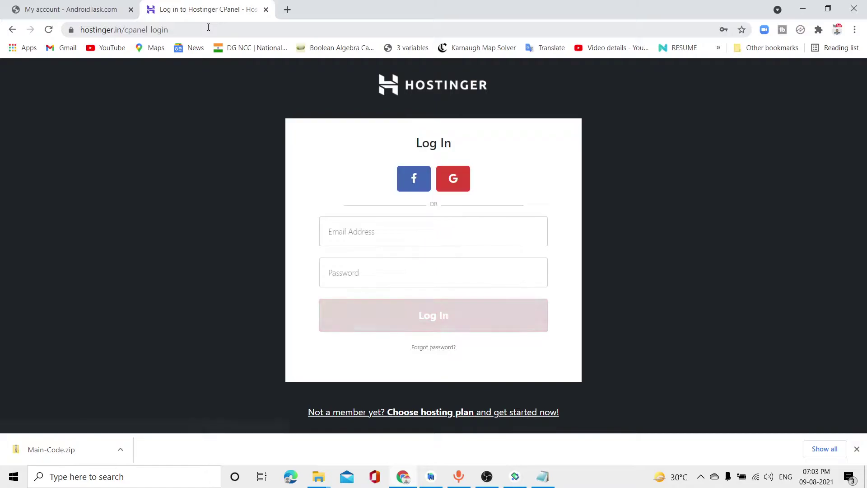
left_click(379, 231)
left_click(381, 262)
left_click(376, 309)
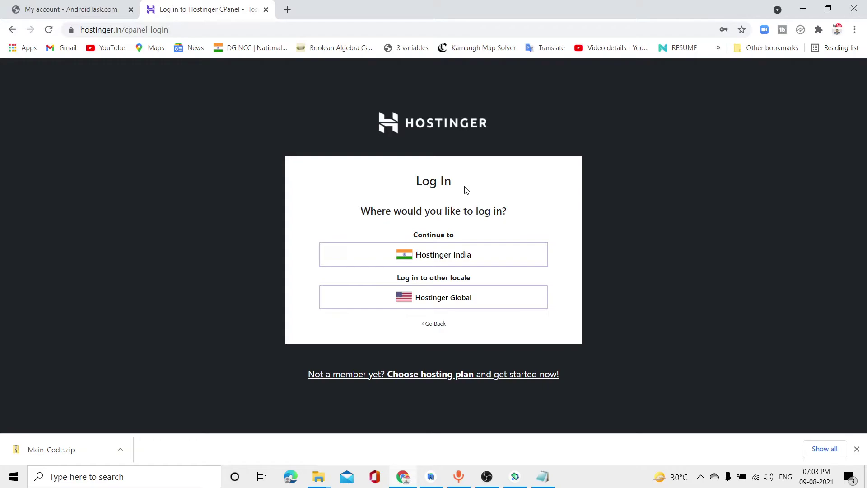
left_click(470, 258)
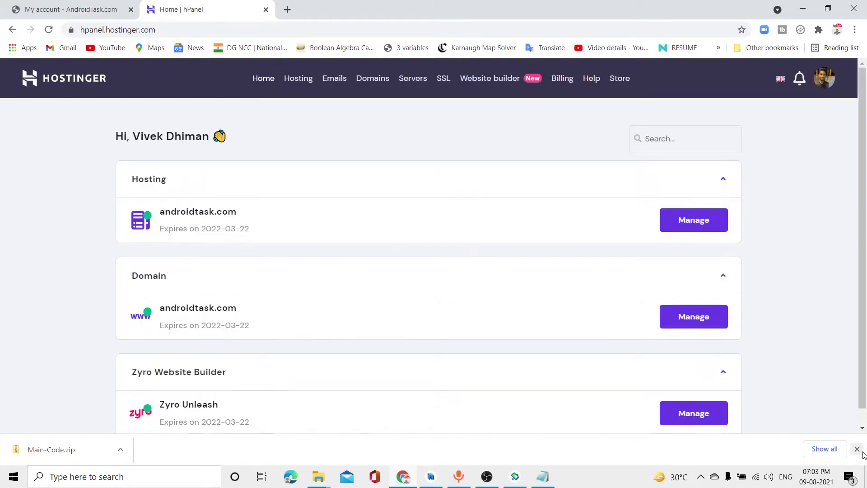
Close the downloads bar, open the androidtask.com hosting account and scroll down to its Domains tools.
left_click(858, 449)
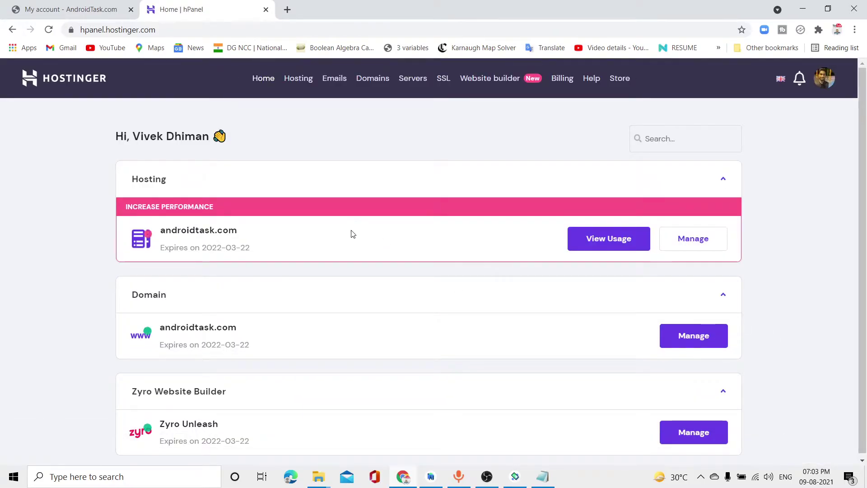
left_click(715, 342)
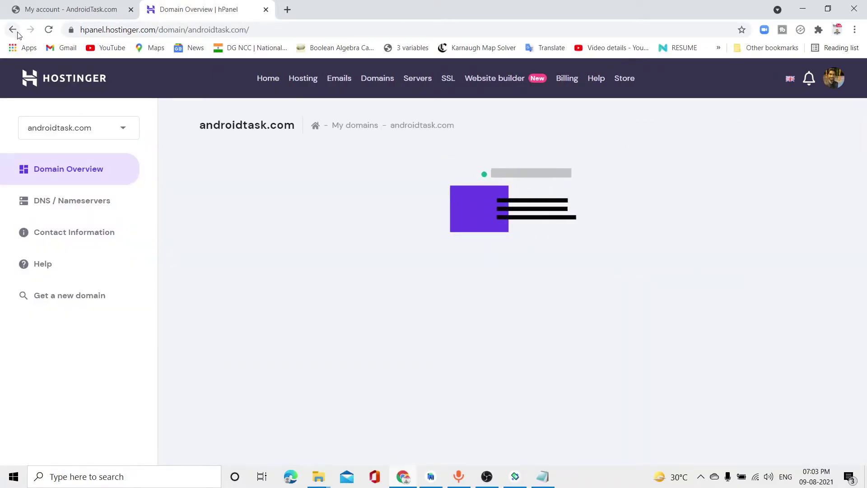
left_click(12, 29)
left_click(672, 245)
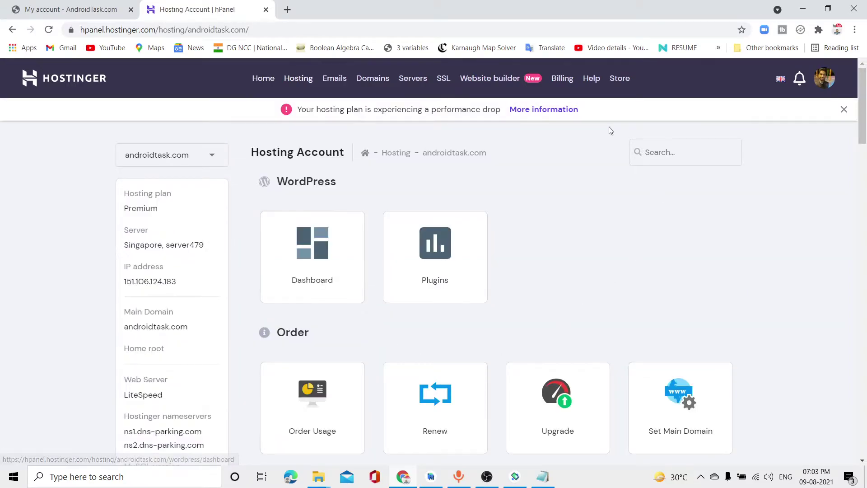
scroll(627, 239, "down", 2)
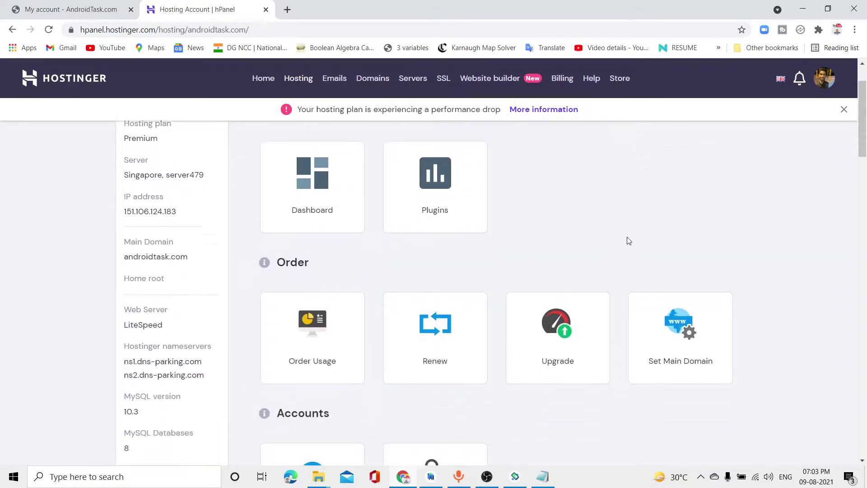
scroll(626, 233, "down", 5)
scroll(624, 231, "down", 4)
scroll(625, 231, "down", 2)
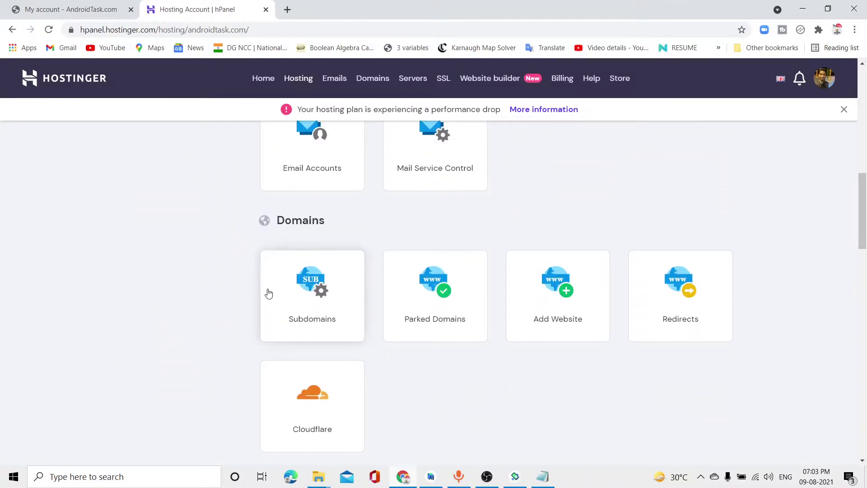
left_click(296, 288)
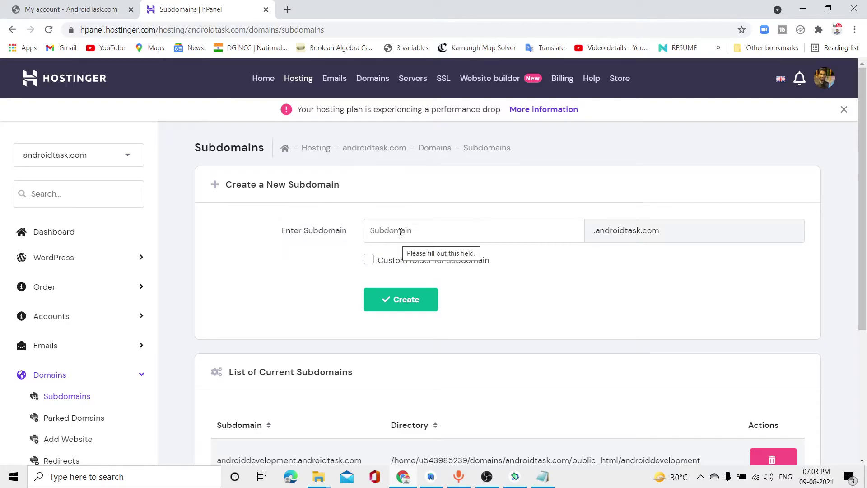
left_click(399, 230)
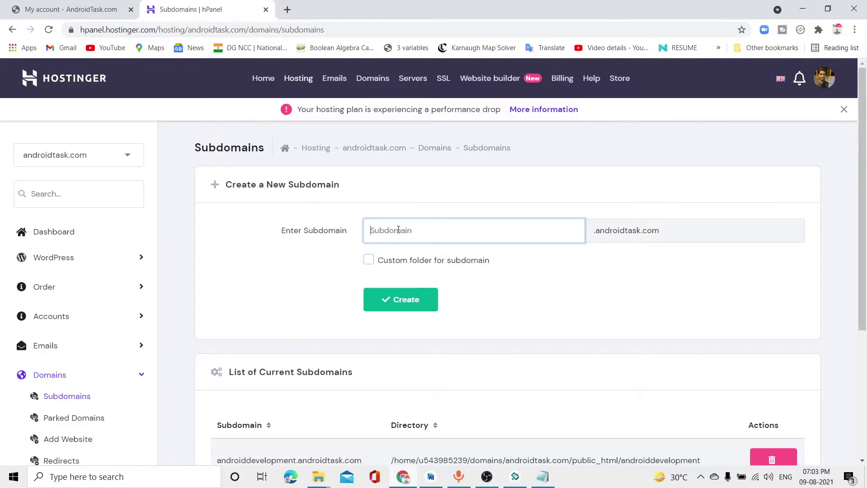
left_click_drag(475, 235, 369, 231)
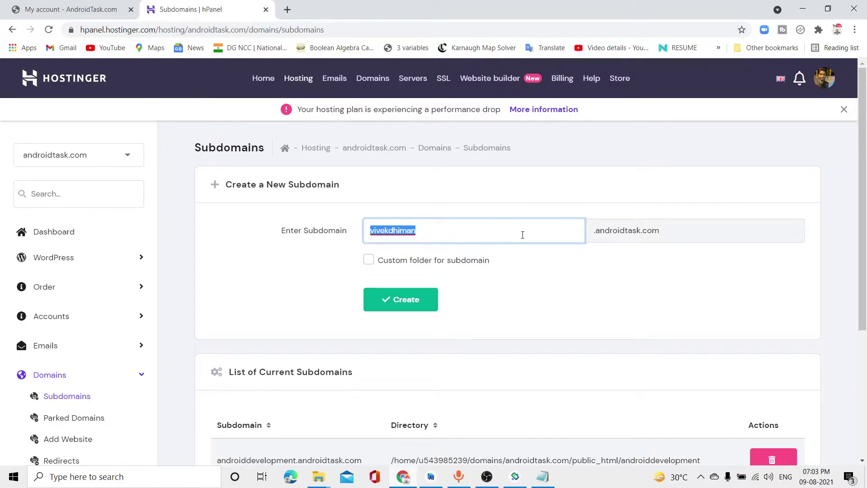
left_click(650, 209)
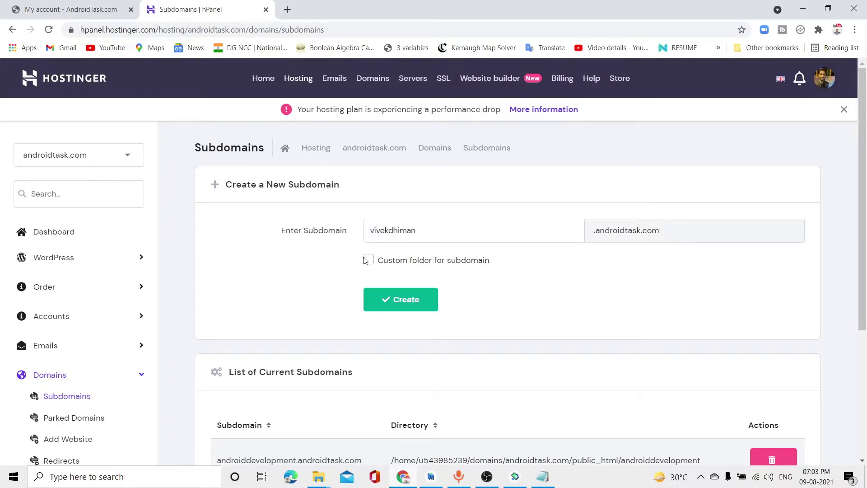
left_click(401, 300)
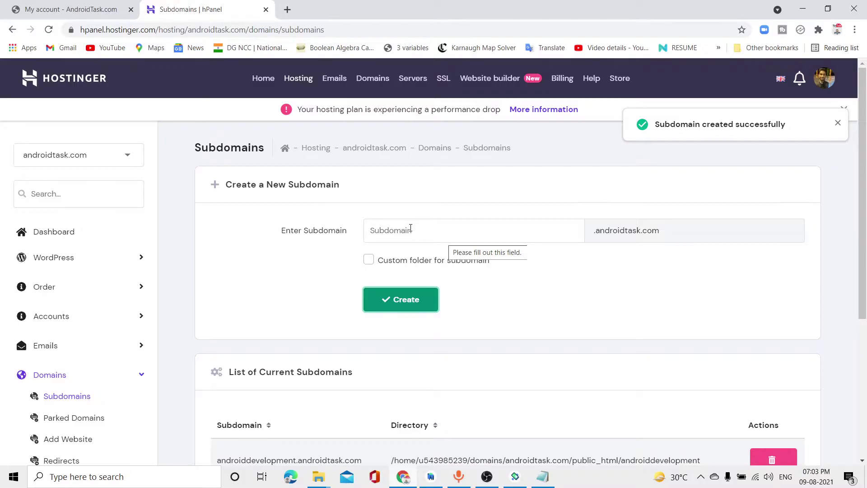
Return to the hosting account page and scroll down to the Files section.
left_click(12, 30)
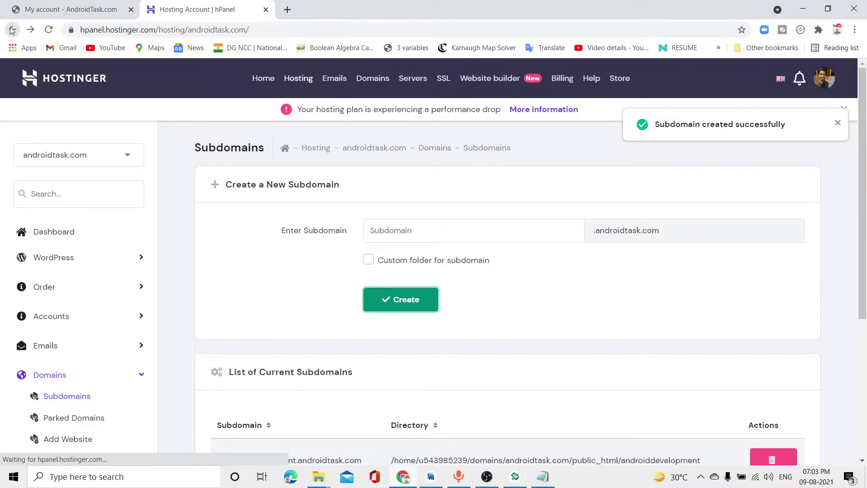
scroll(445, 188, "down", 1)
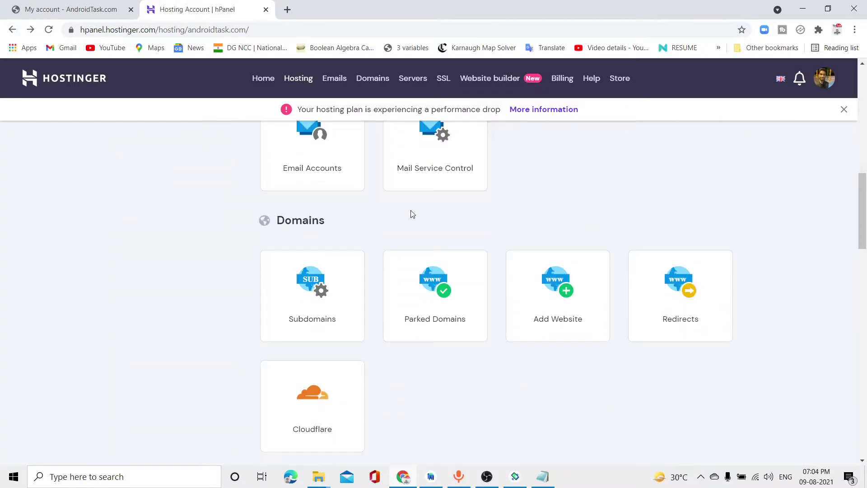
scroll(414, 212, "down", 3)
scroll(418, 210, "down", 3)
scroll(420, 208, "down", 4)
scroll(424, 206, "down", 3)
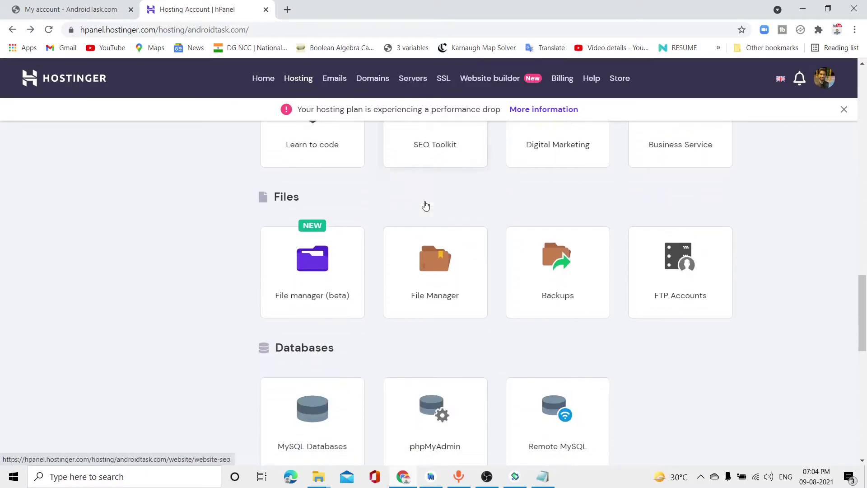
Open File Manager and go into public_html and the new subdomain's folder.
left_click(422, 256)
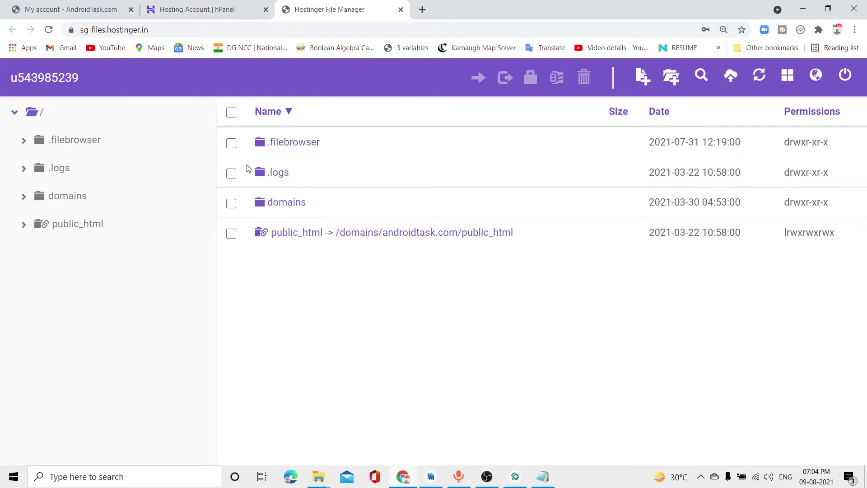
left_click(323, 233)
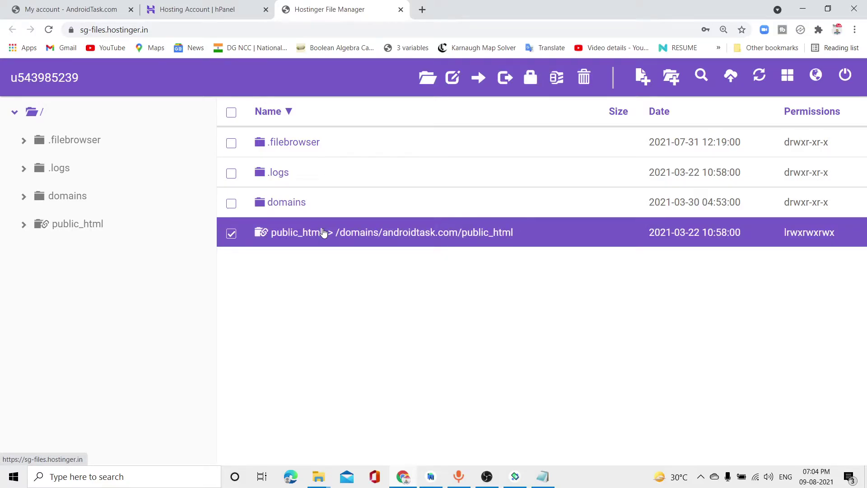
double_click(324, 234)
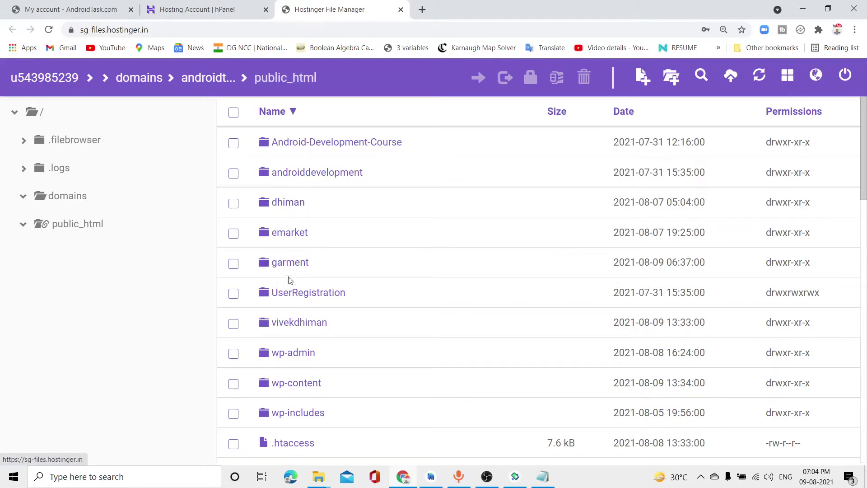
left_click(288, 323)
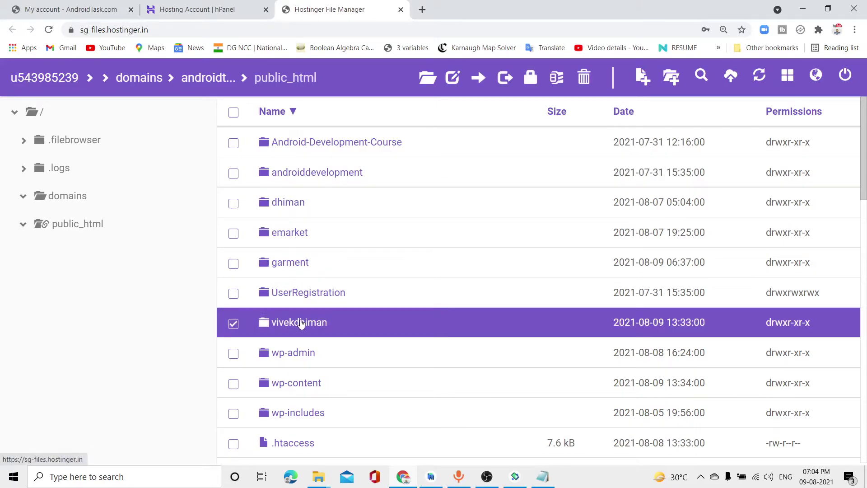
double_click(301, 322)
Delete default.php from the subdomain folder and return to public_html.
left_click(240, 145)
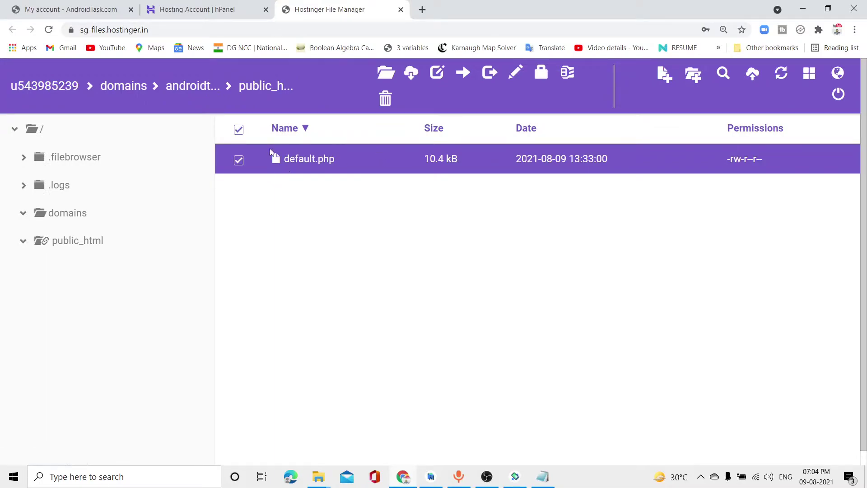
left_click(385, 98)
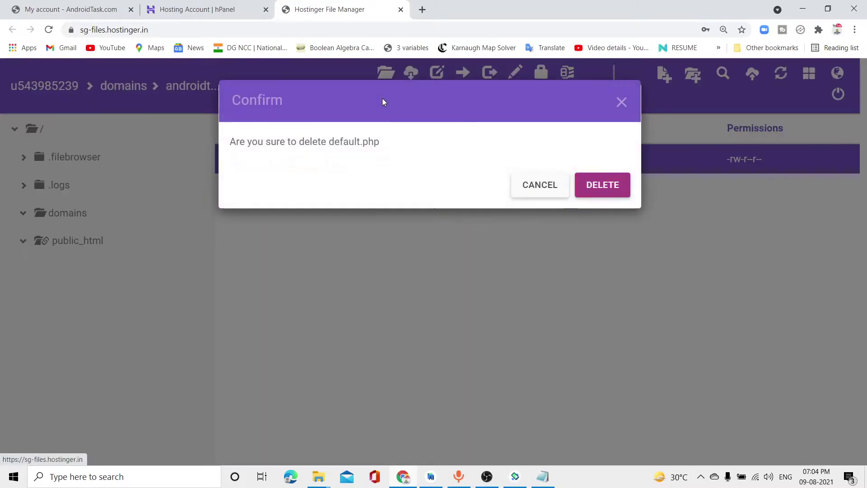
left_click(593, 185)
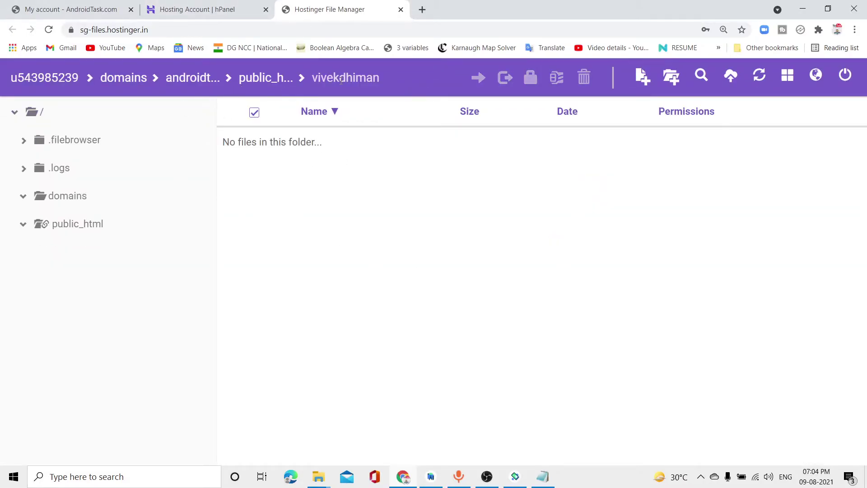
left_click(68, 224)
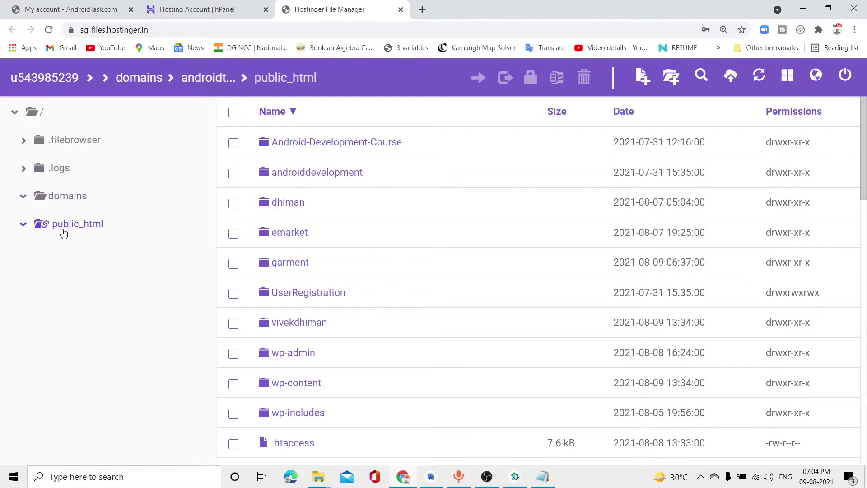
Refresh public_html and start a file upload, browsing to the C: drive.
left_click(81, 227)
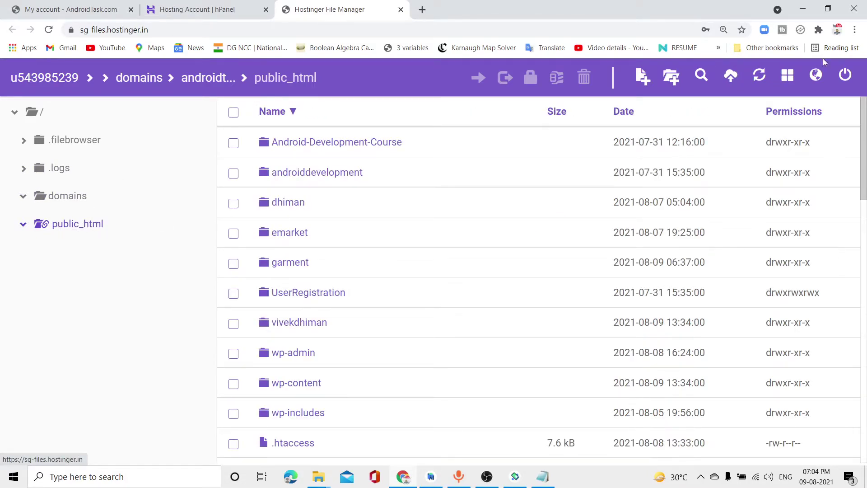
left_click(732, 77)
left_click(411, 182)
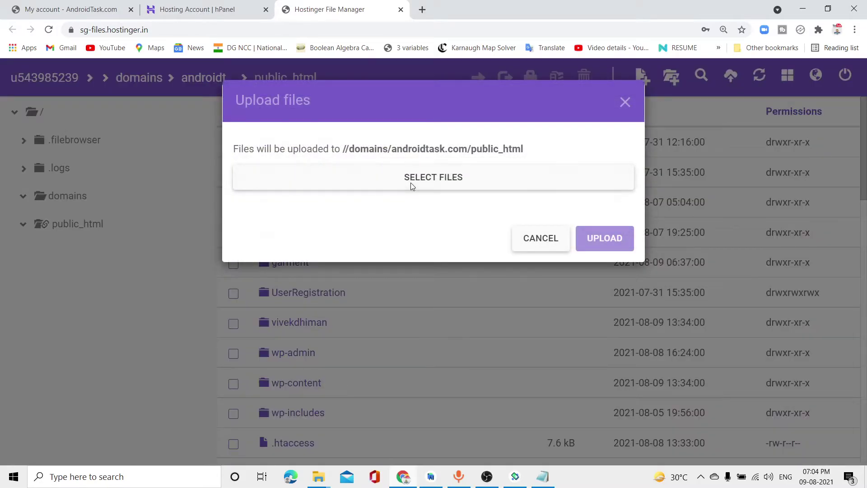
mouse_move(217, 198)
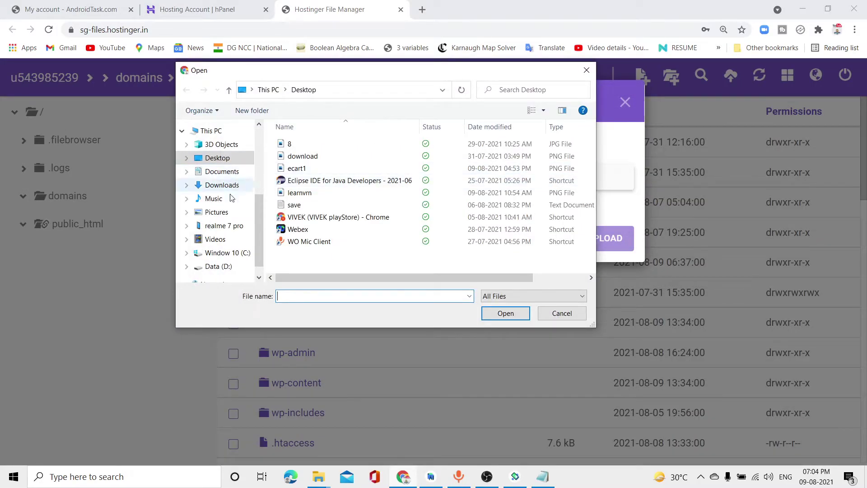
left_click(224, 254)
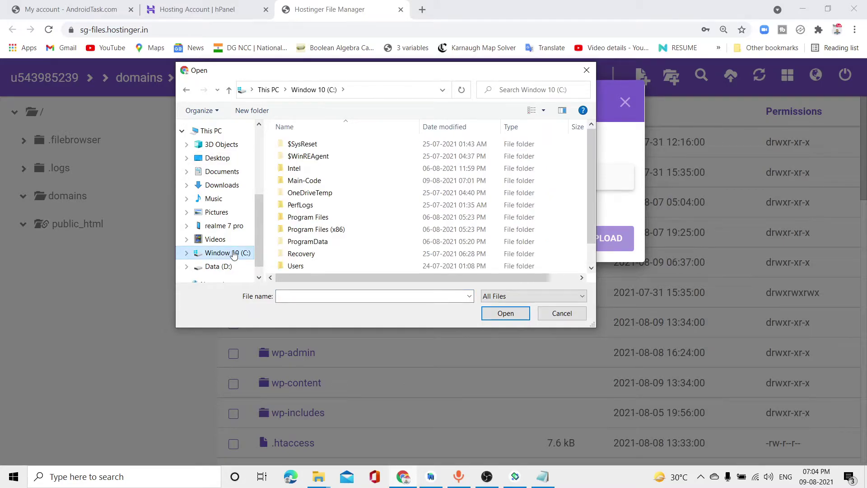
Pick Ecart.zip from Main-Code\Main Code\adminPanelFiles\PHP Ekart - v2.0.5 and upload it.
double_click(336, 181)
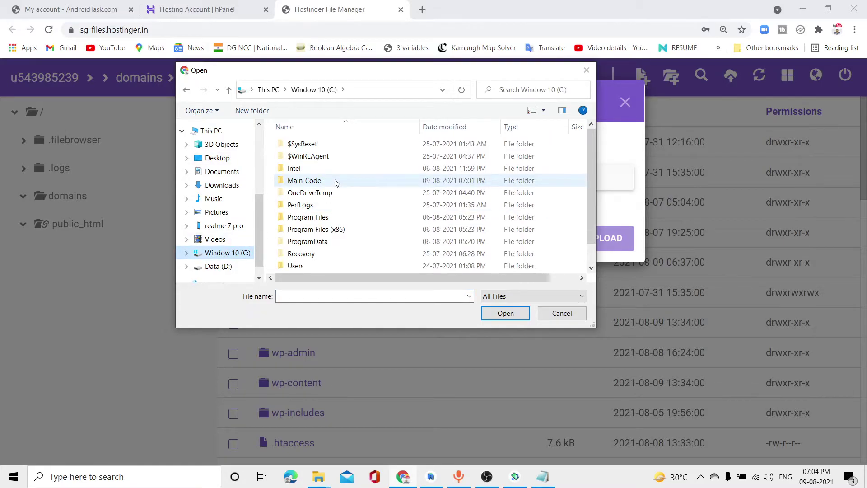
double_click(325, 144)
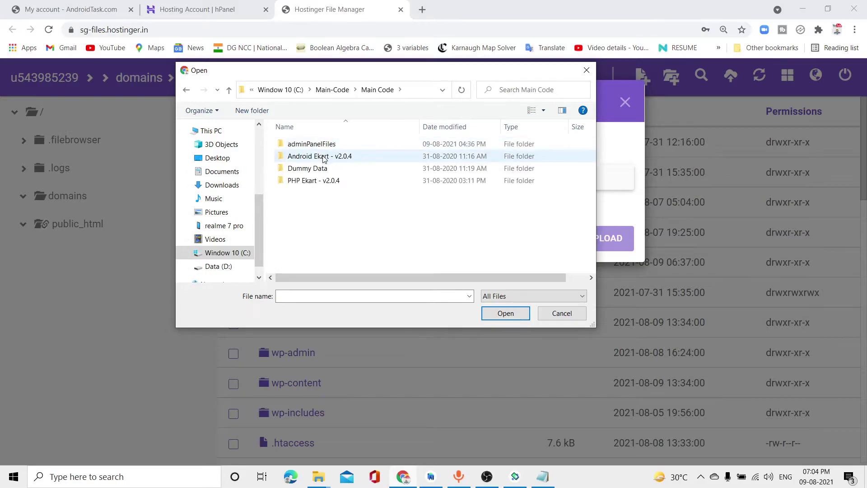
double_click(323, 145)
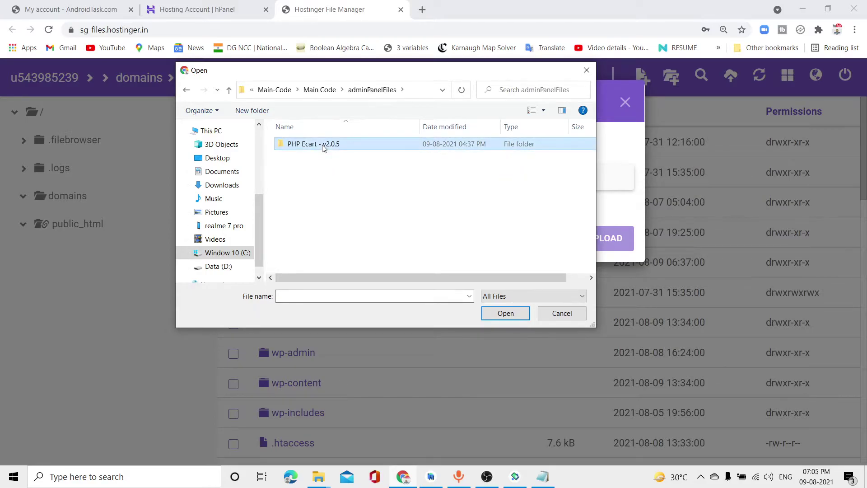
double_click(323, 145)
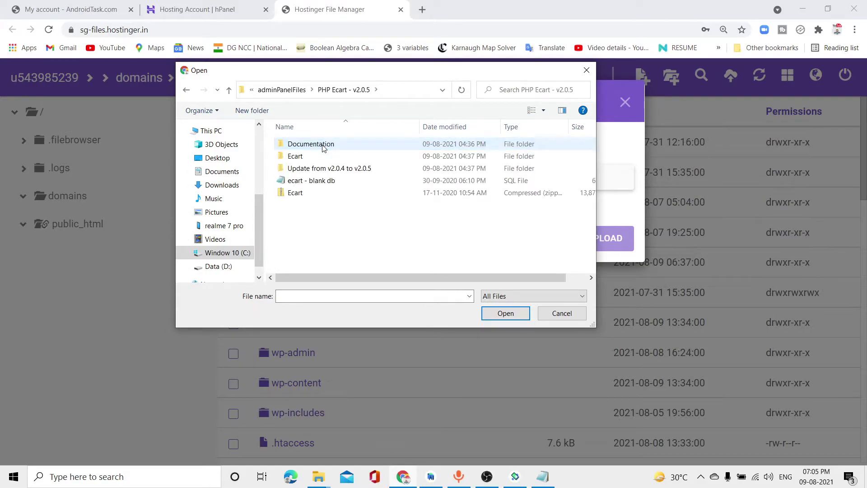
double_click(321, 194)
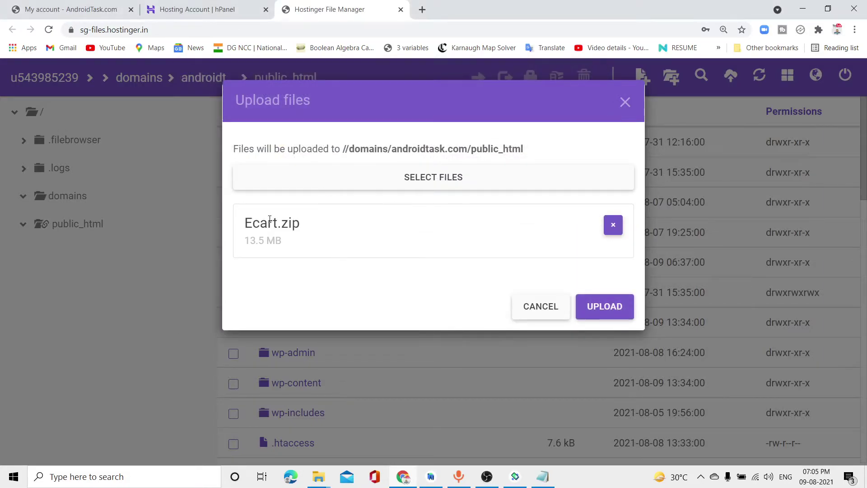
left_click_drag(249, 224, 306, 225)
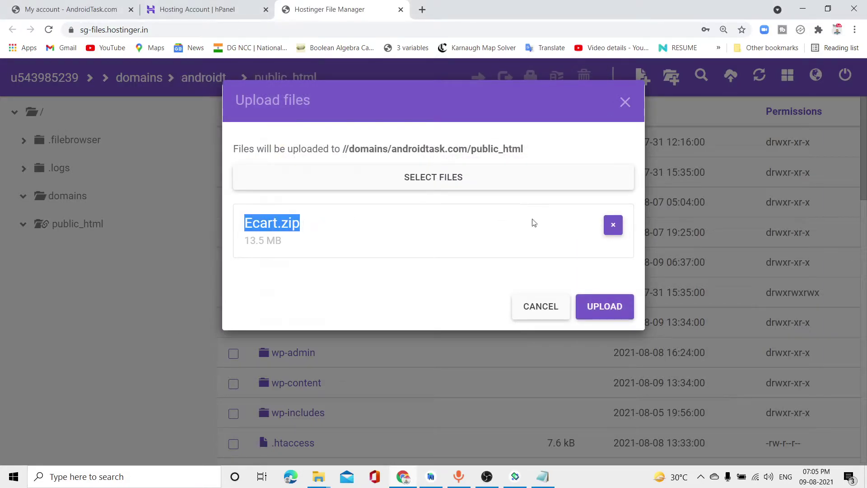
left_click(610, 301)
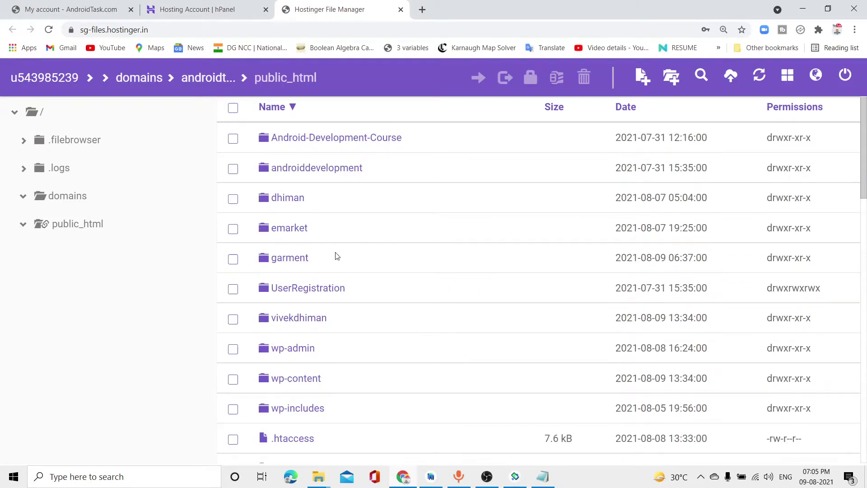
Extract Ecart.zip into a folder named Ecart in public_html.
scroll(335, 253, "down", 7)
scroll(332, 244, "down", 3)
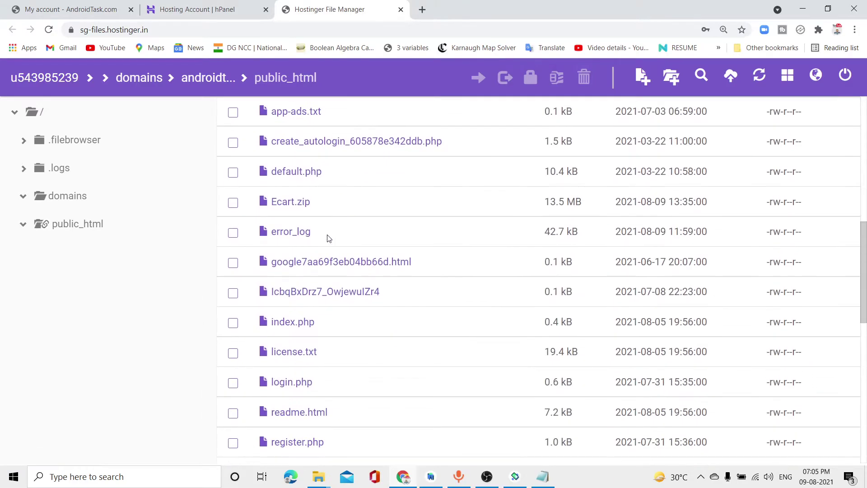
right_click(295, 210)
left_click(340, 289)
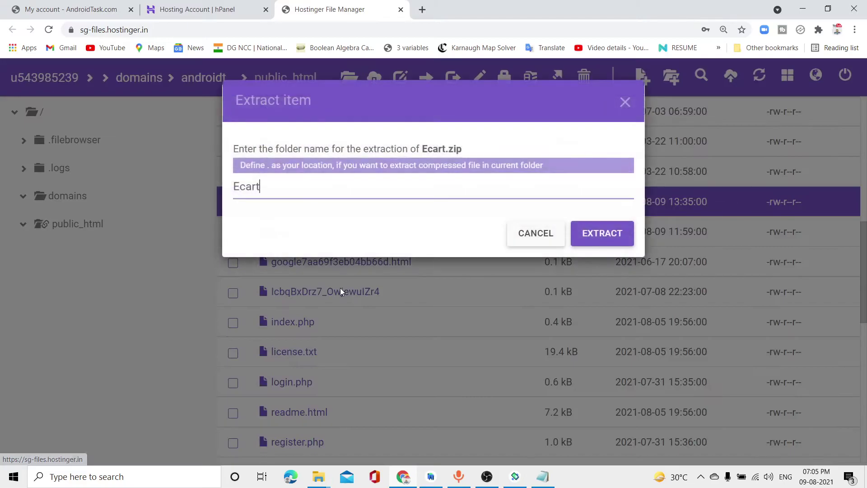
left_click(628, 233)
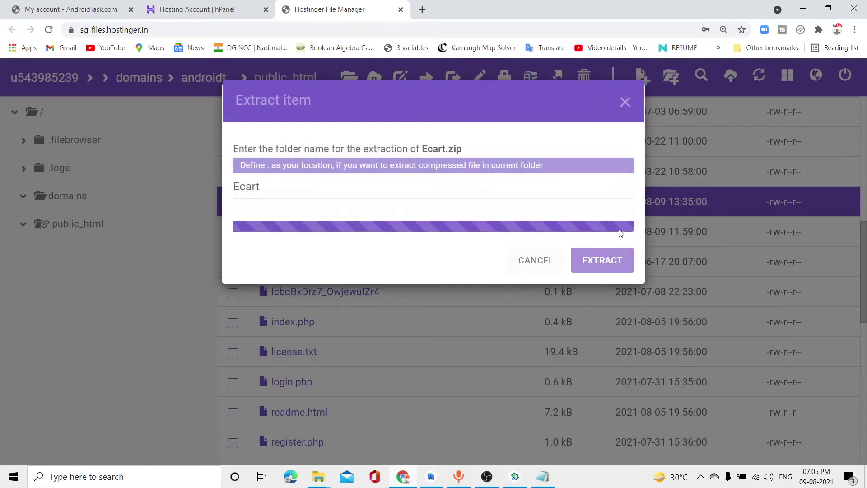
left_click_drag(275, 191, 232, 191)
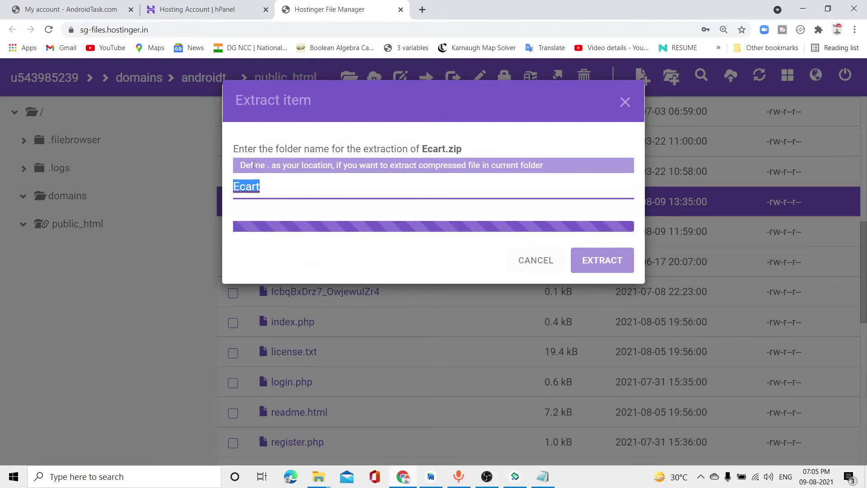
left_click(622, 191)
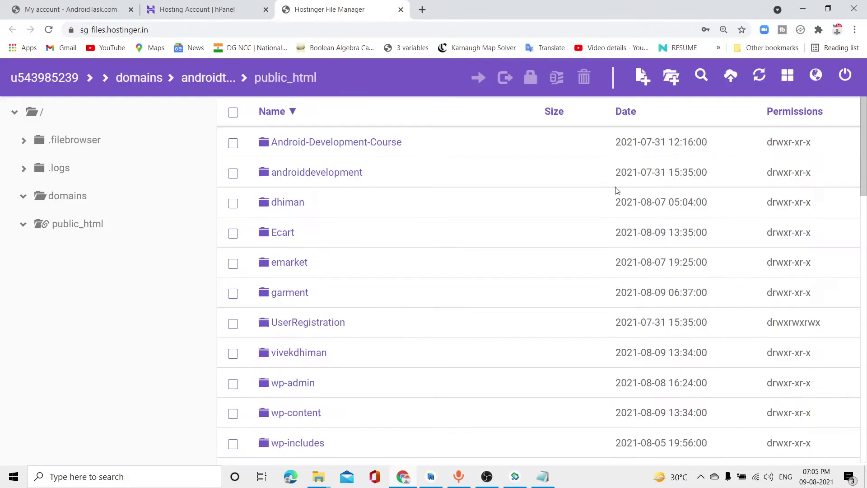
Scroll to Ecart.zip and choose Delete on it.
scroll(391, 230, "down", 1)
scroll(391, 231, "down", 3)
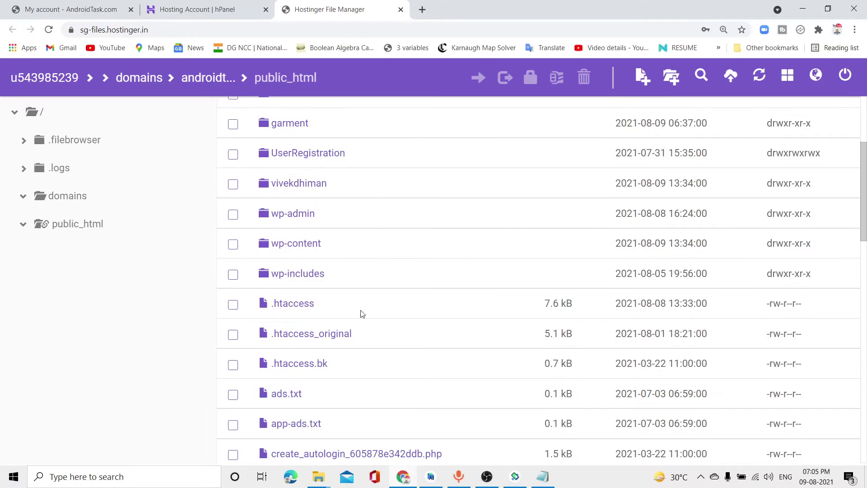
scroll(386, 266, "down", 3)
scroll(355, 263, "down", 1)
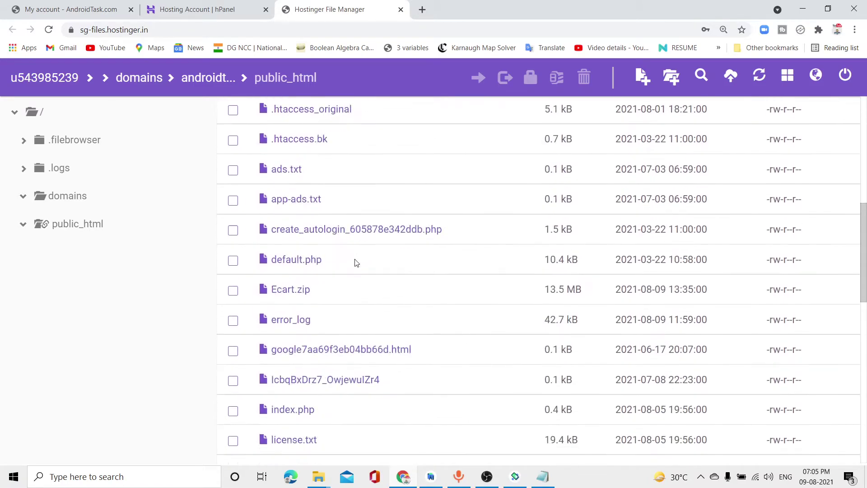
right_click(299, 290)
left_click(339, 313)
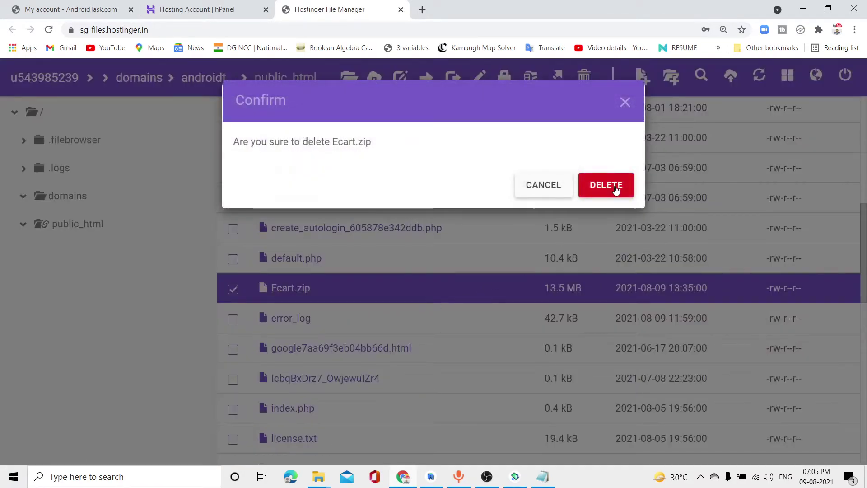
Confirm deleting Ecart.zip and open the inner Ecart subfolder of the extracted files.
key("Return")
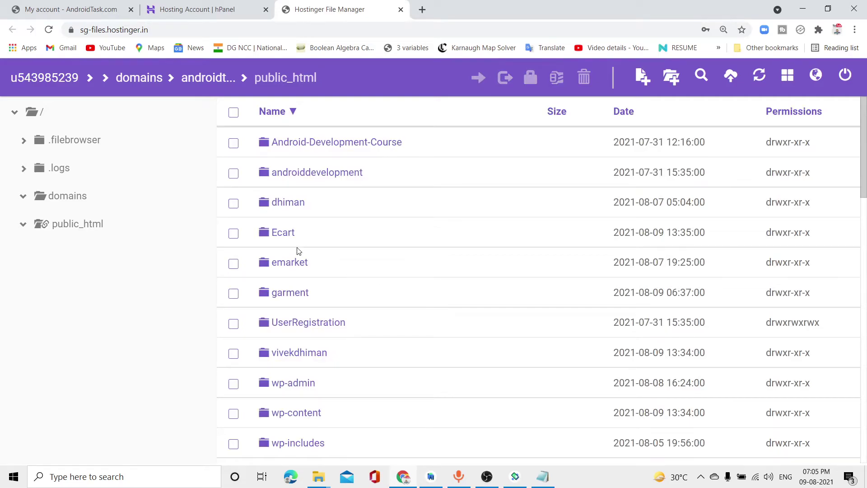
double_click(287, 232)
left_click(311, 145)
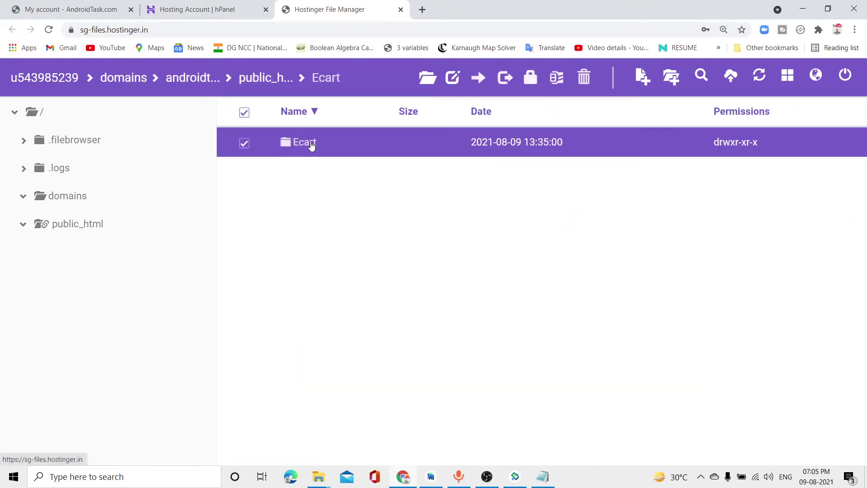
double_click(311, 144)
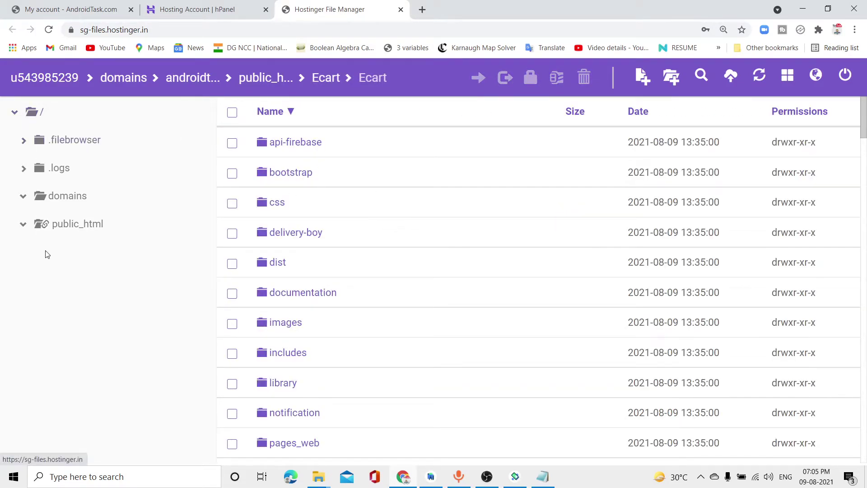
left_click(62, 227)
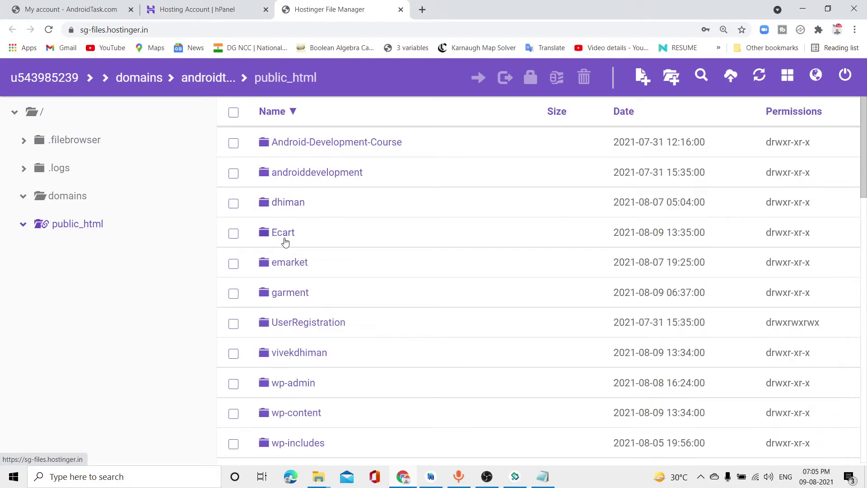
double_click(285, 239)
double_click(312, 142)
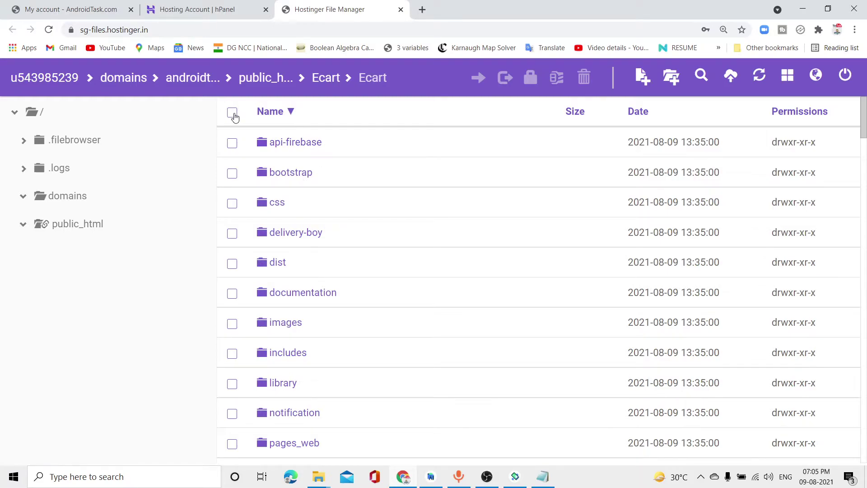
Select all 105 files and folders inside the inner Ecart subfolder.
left_click(233, 113)
scroll(331, 204, "down", 5)
scroll(344, 210, "down", 8)
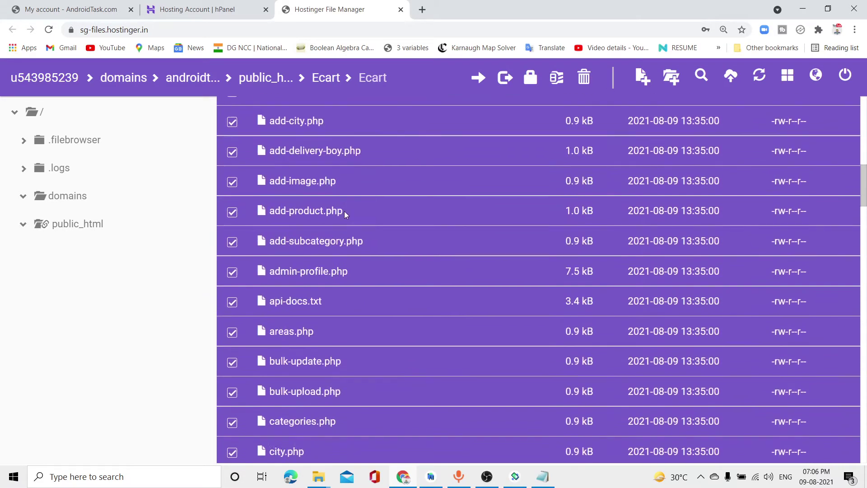
scroll(357, 214, "down", 10)
scroll(356, 214, "down", 8)
scroll(357, 214, "up", 20)
scroll(357, 214, "up", 12)
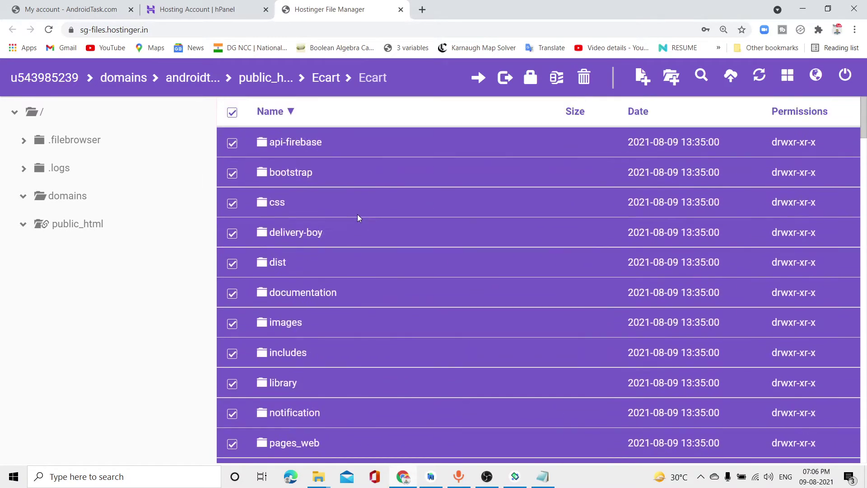
left_click(233, 112)
left_click(237, 146)
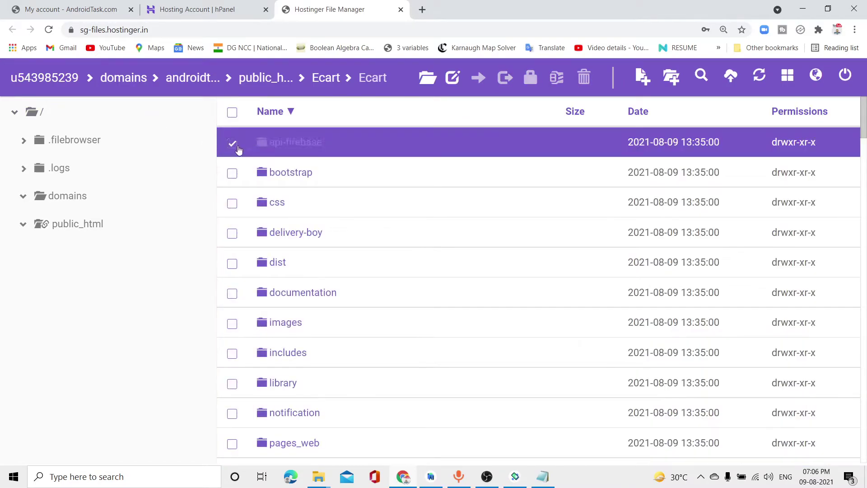
left_click(232, 174)
left_click(232, 114)
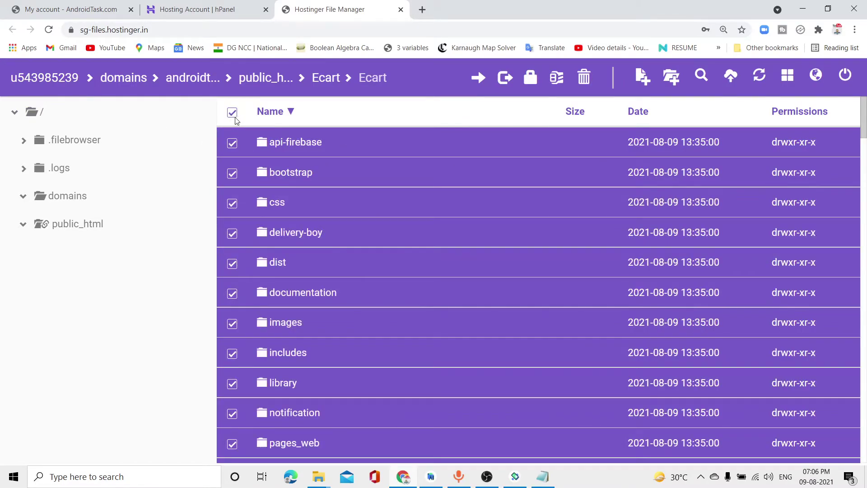
Move the 105 selected Ecart items into the subdomain folder under public_html.
left_click(481, 81)
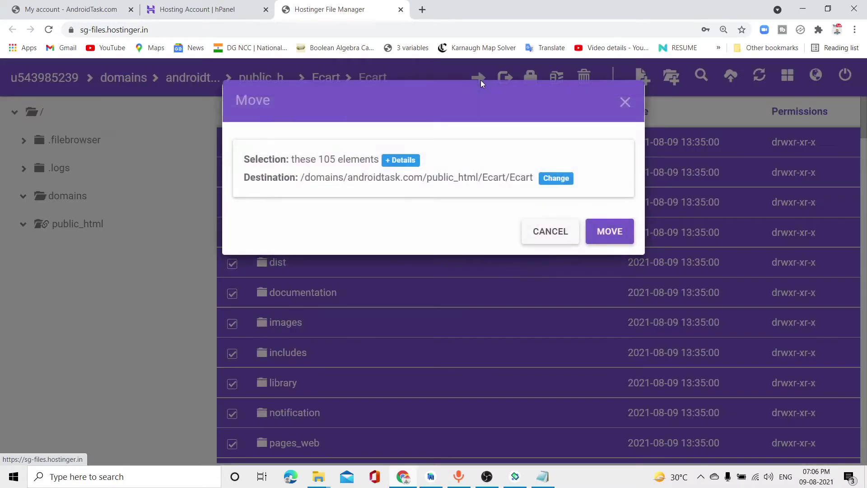
left_click(554, 179)
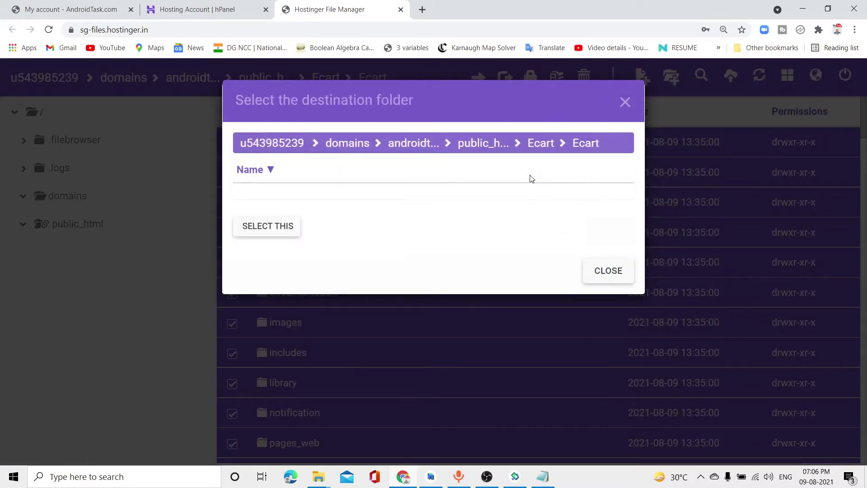
left_click(477, 144)
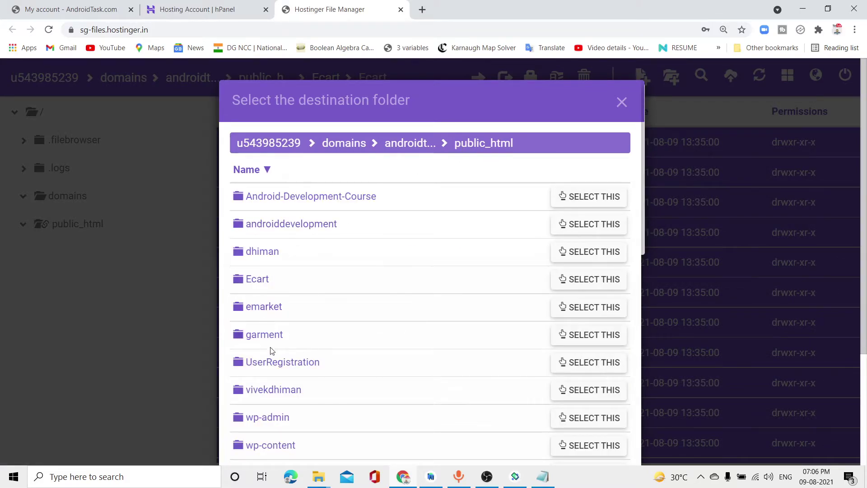
left_click(578, 392)
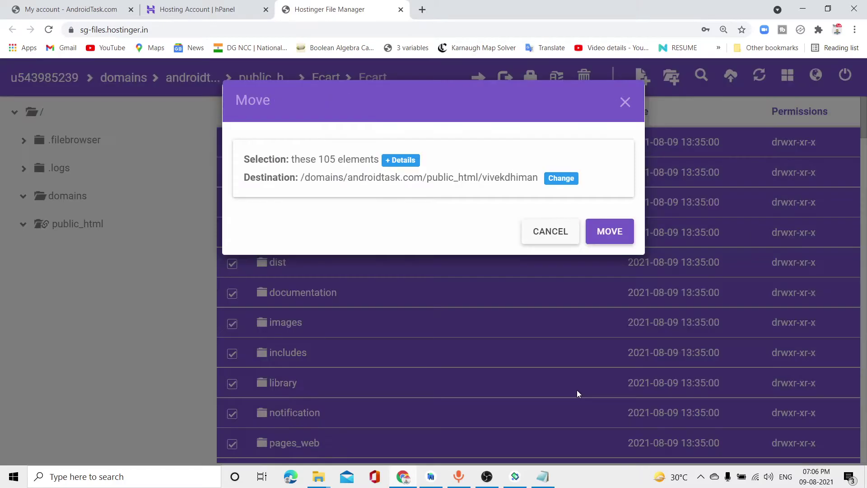
left_click(608, 231)
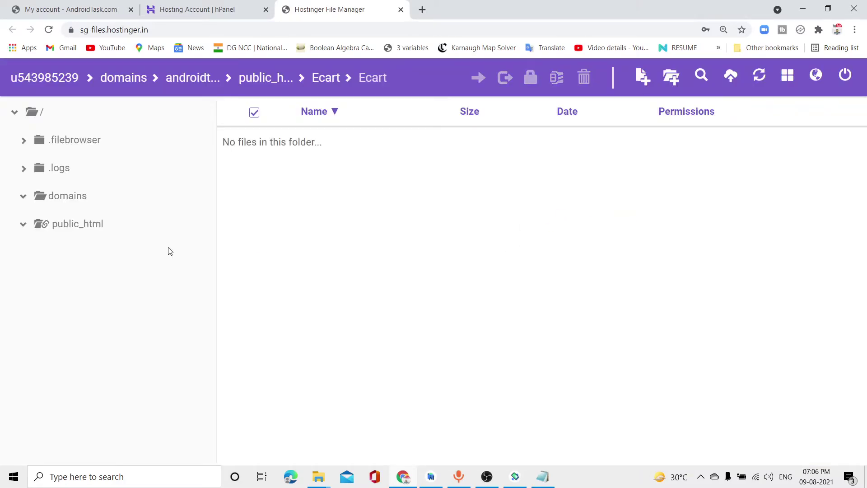
Delete the empty Ecart folder from public_html and open the subdomain folder to check its files.
left_click(60, 229)
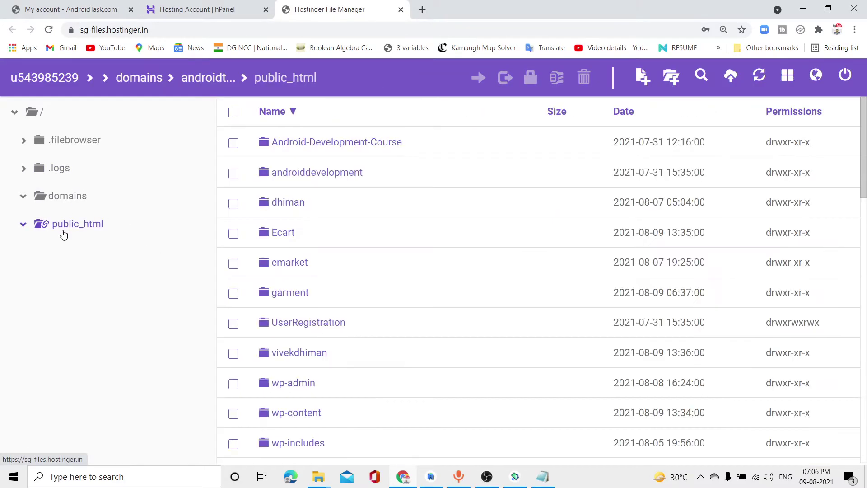
right_click(282, 237)
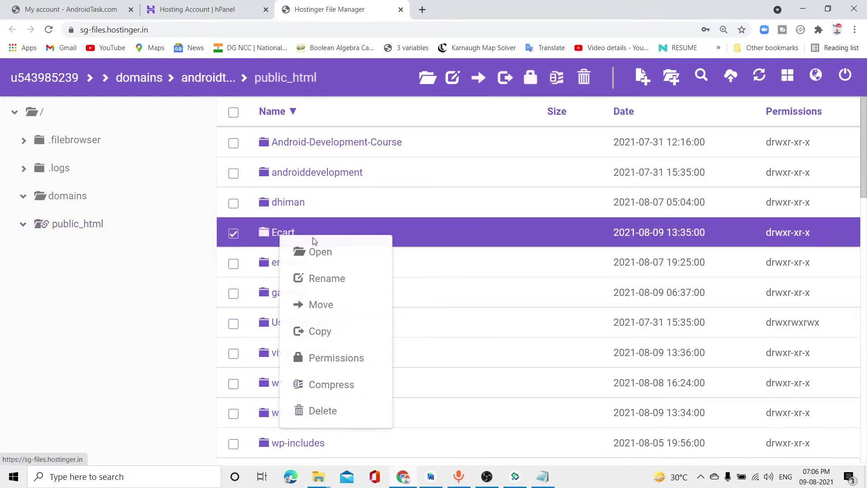
left_click(307, 410)
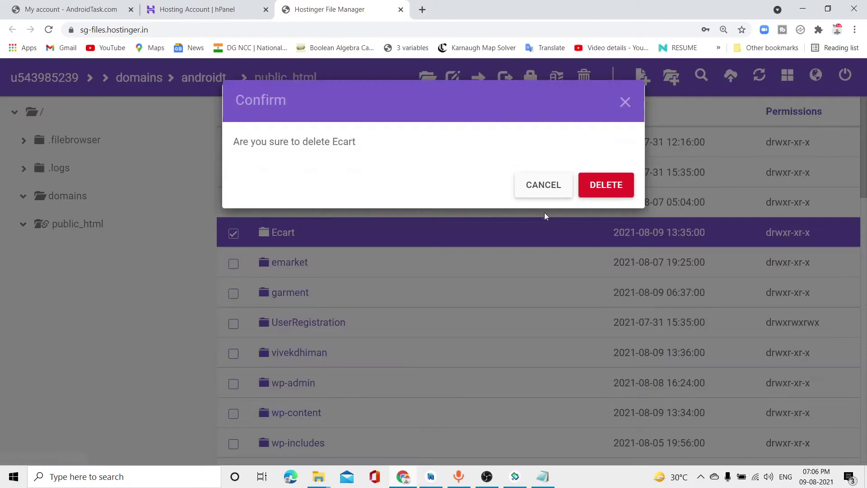
left_click(600, 186)
double_click(289, 322)
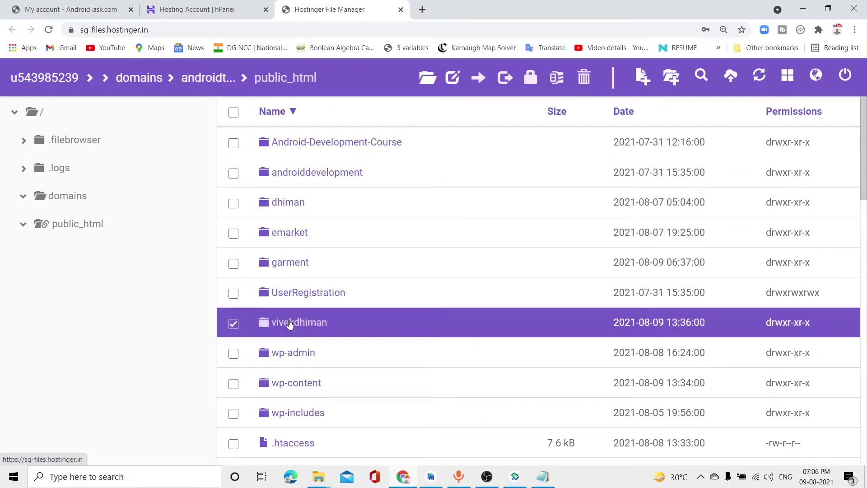
scroll(314, 274, "down", 5)
scroll(314, 274, "down", 5)
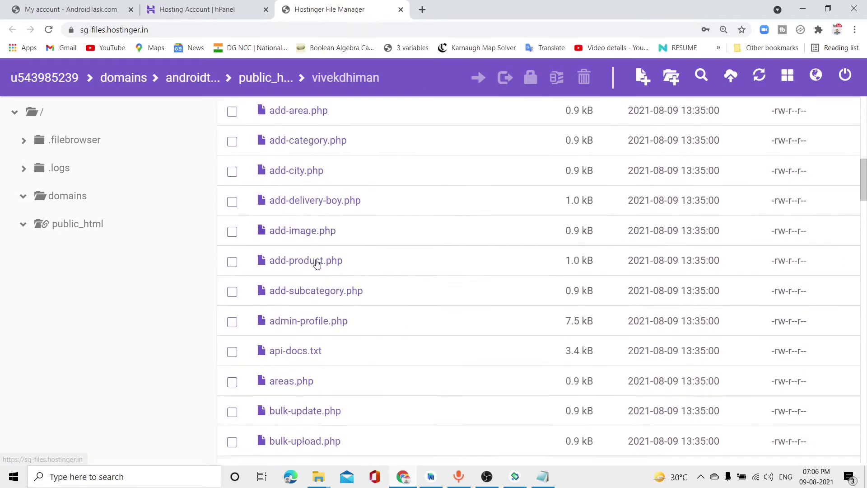
scroll(319, 258, "down", 5)
Load the new androidtask.com subdomain address in a new browser tab.
left_click(422, 10)
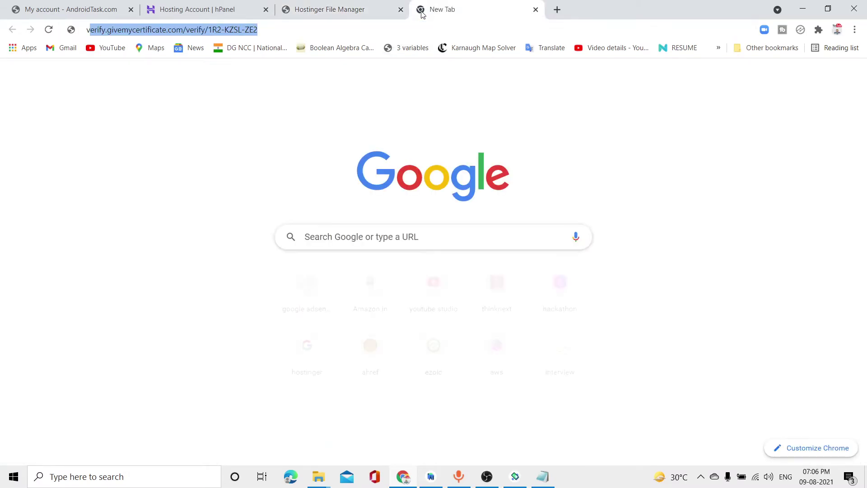
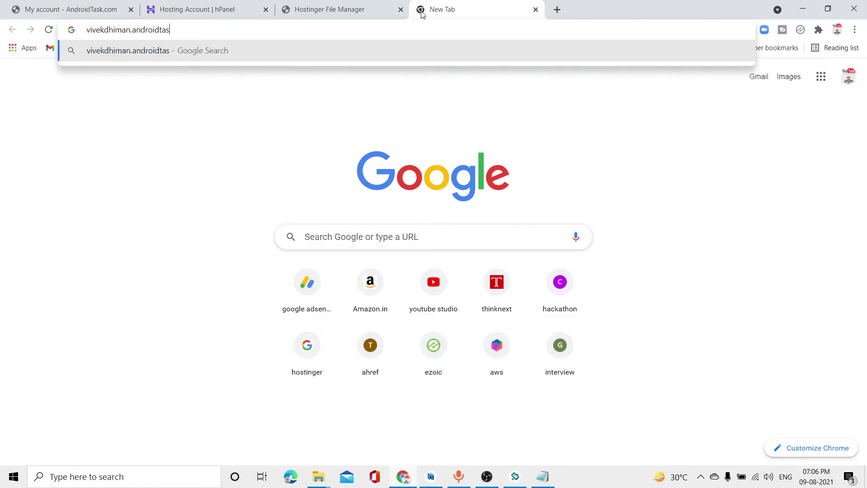
key("Return")
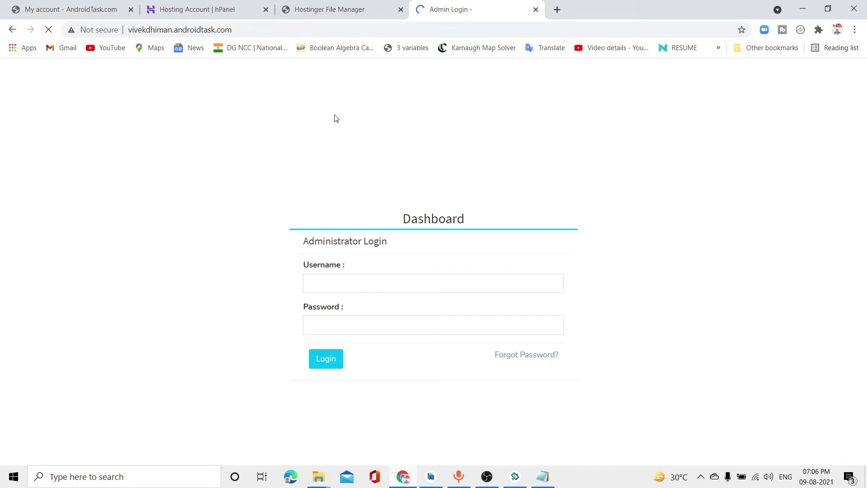
Log in to the Administrator Login page with the saved admin credentials.
left_click(337, 277)
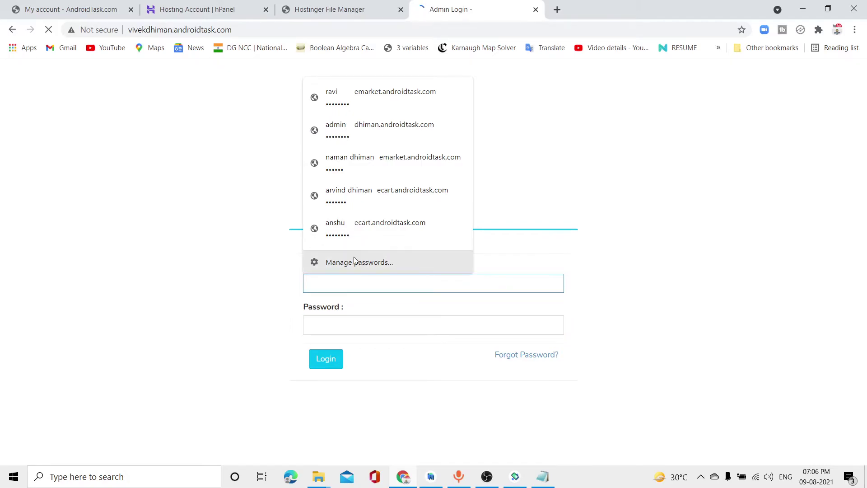
type("admin")
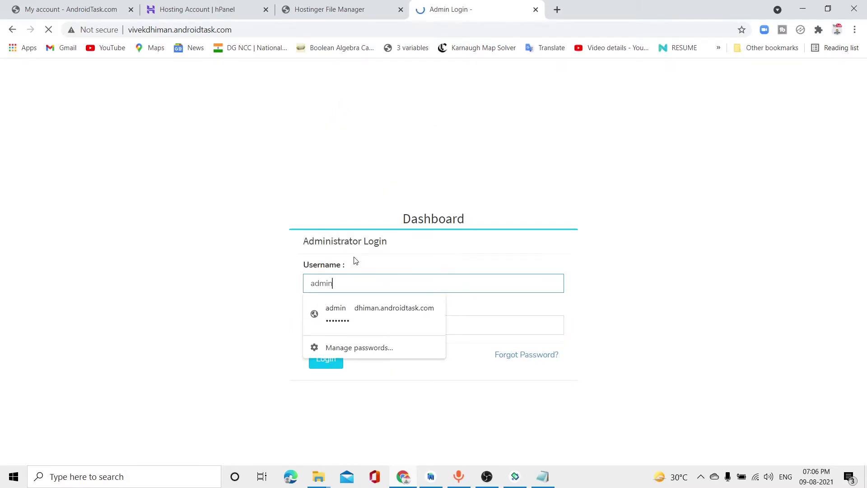
left_click(348, 317)
key("Return")
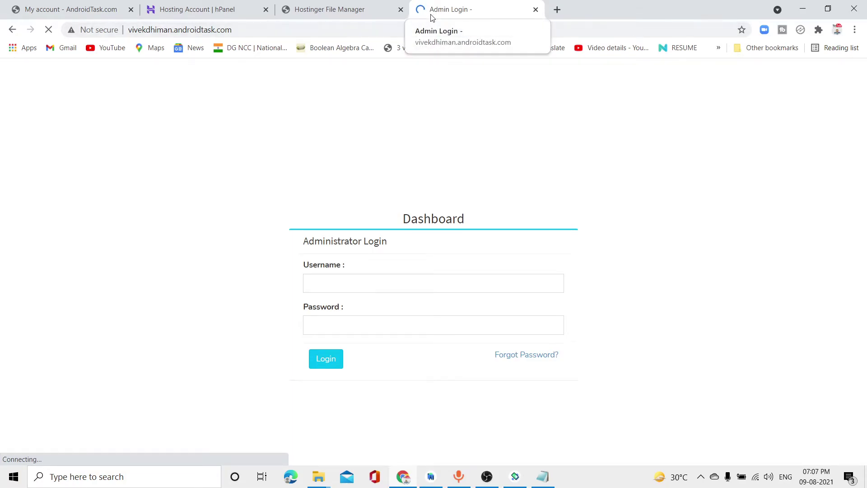
Return to the File Manager tab, then to the hosting dashboard tab.
left_click(344, 11)
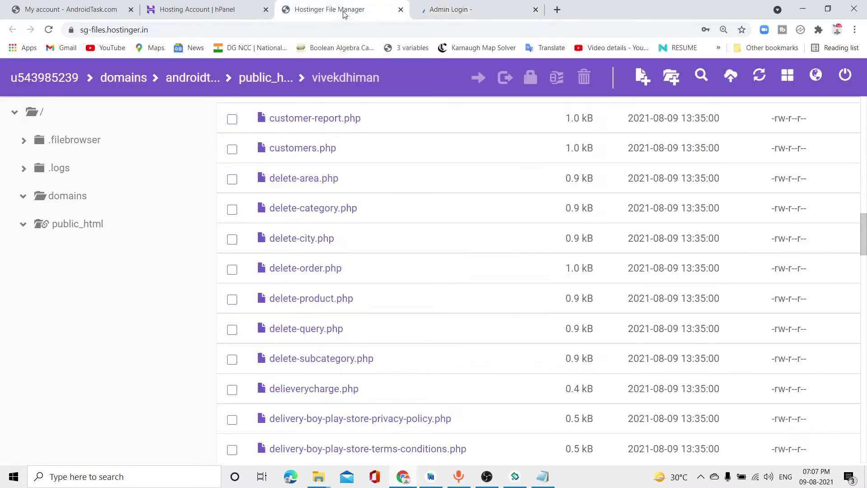
scroll(397, 178, "up", 5)
scroll(399, 151, "up", 10)
scroll(399, 151, "up", 5)
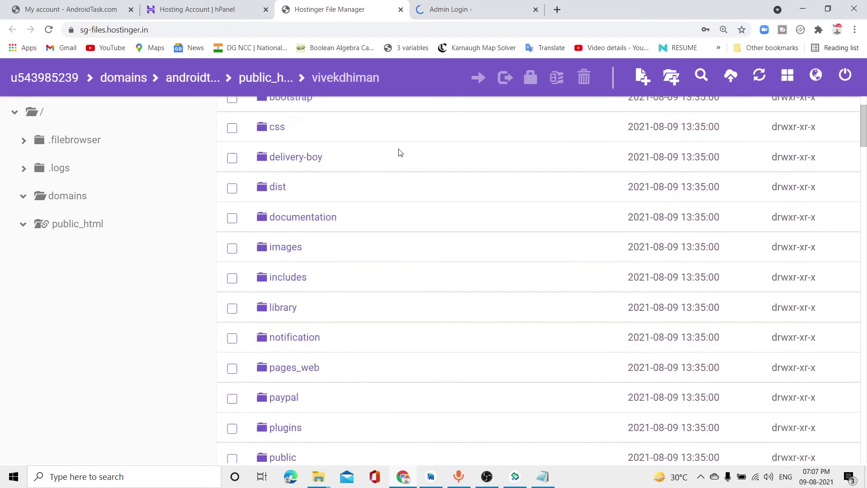
left_click(206, 4)
Open MySQL Databases and enter database name 'vman', a new username, and a password.
scroll(337, 362, "up", 1)
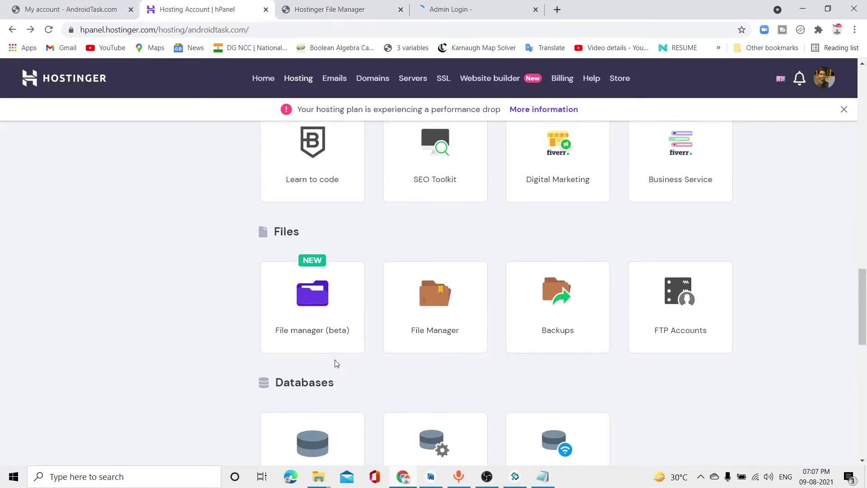
scroll(336, 362, "down", 3)
left_click(316, 311)
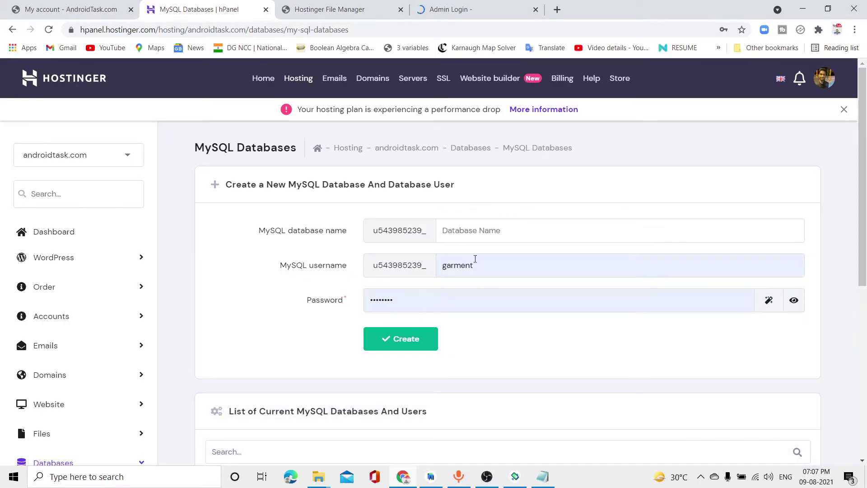
left_click(508, 235)
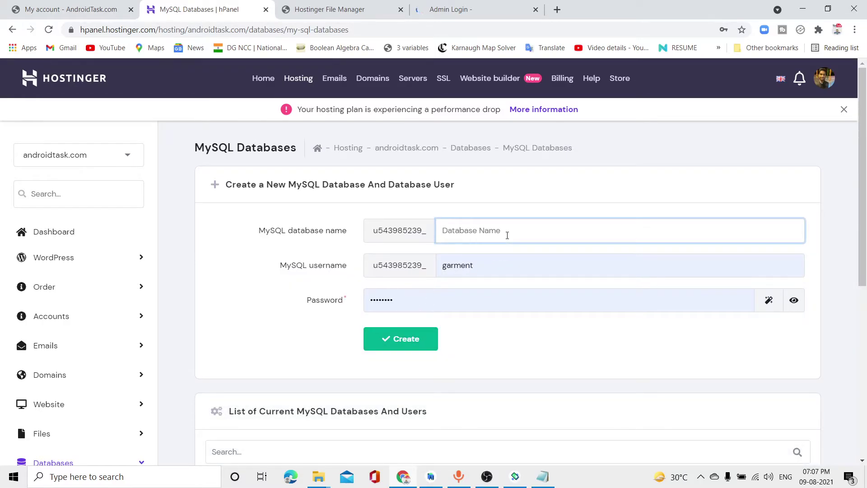
type("v")
type("man")
double_click(438, 259)
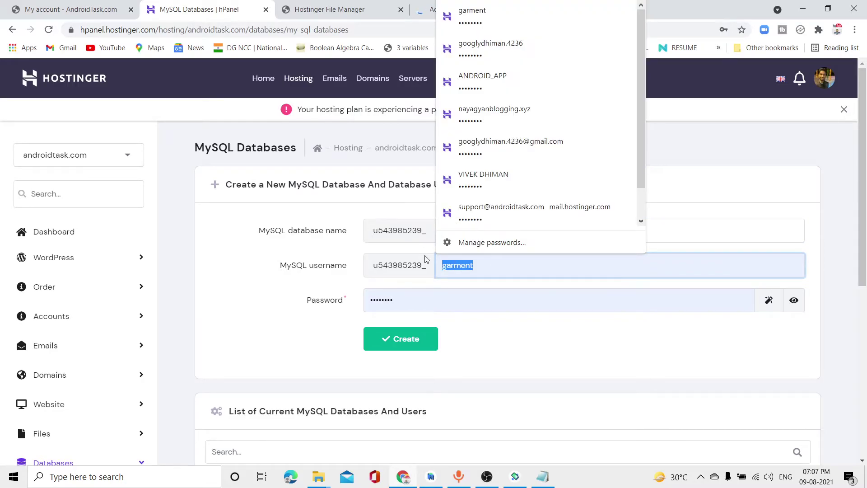
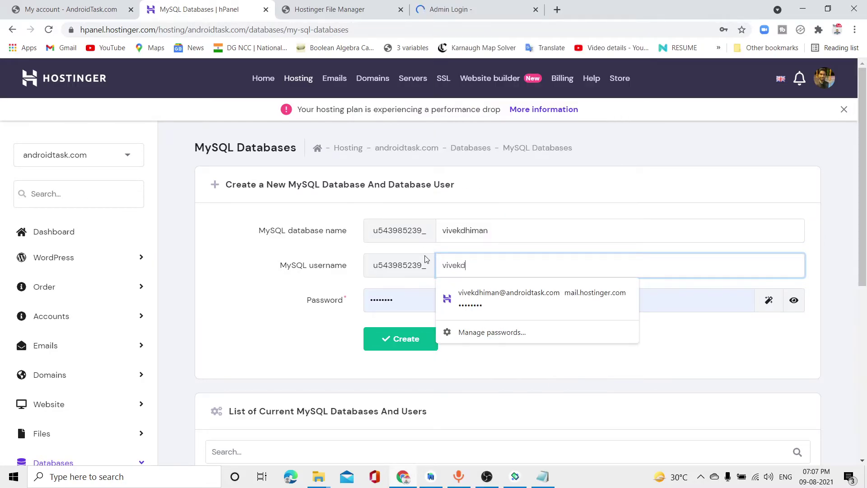
key("Tab")
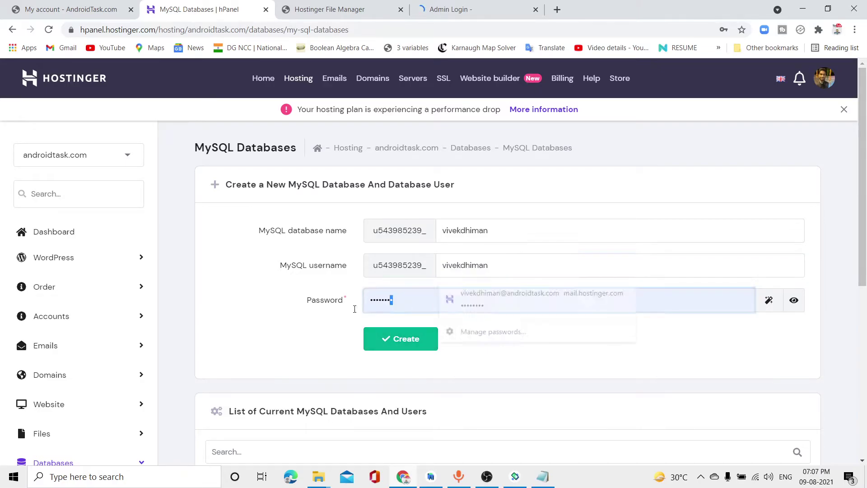
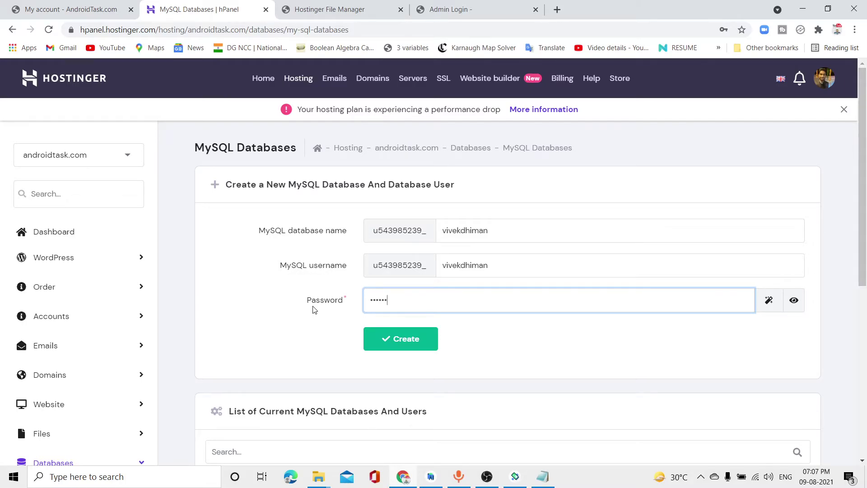
Try creating the database, retyping the password after it is rejected as too weak.
left_click(383, 337)
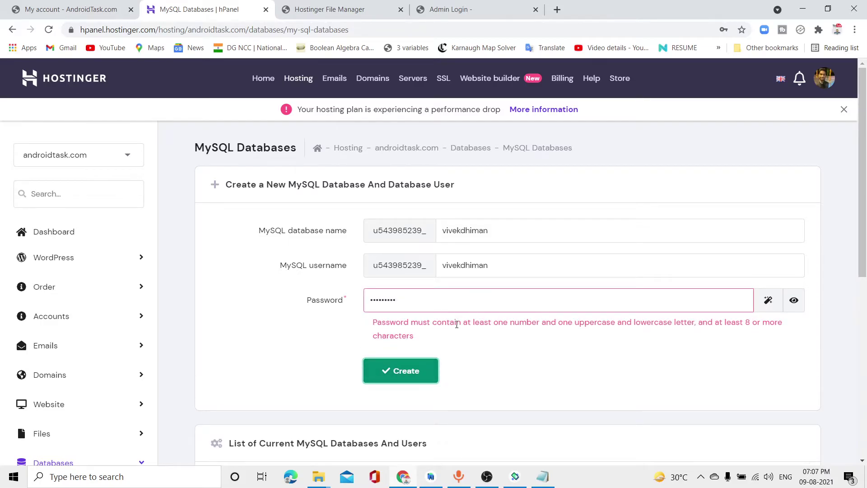
left_click_drag(415, 298, 318, 296)
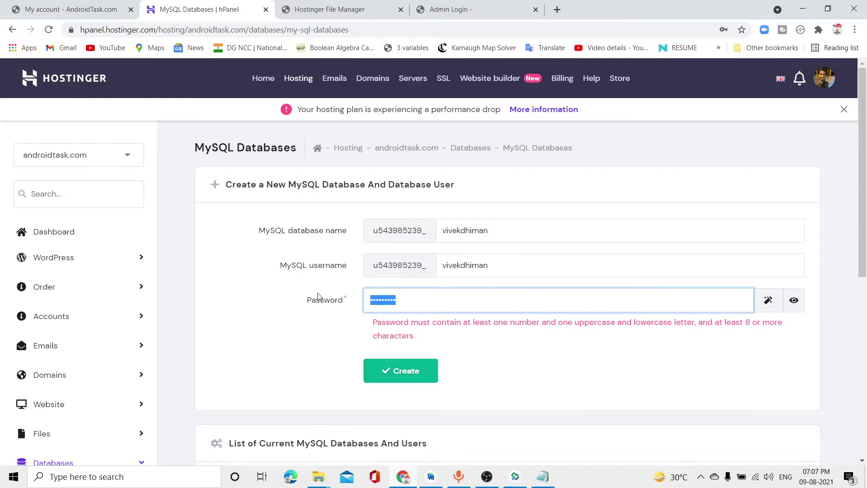
type("V")
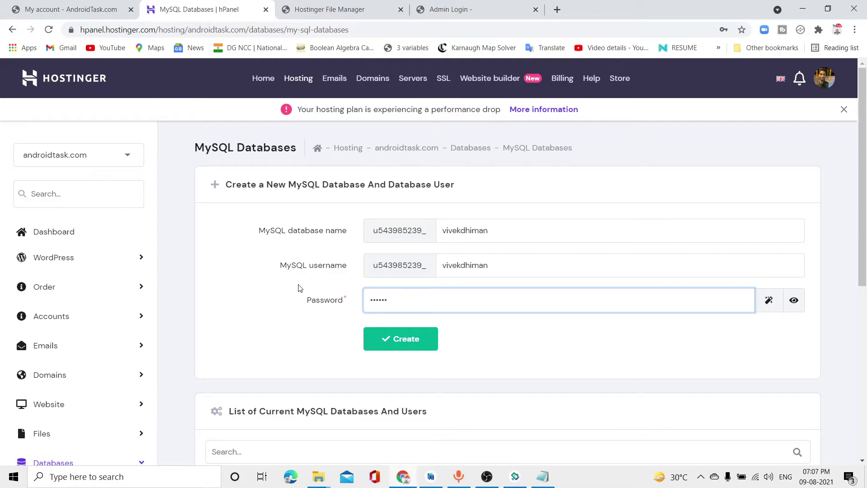
left_click(397, 339)
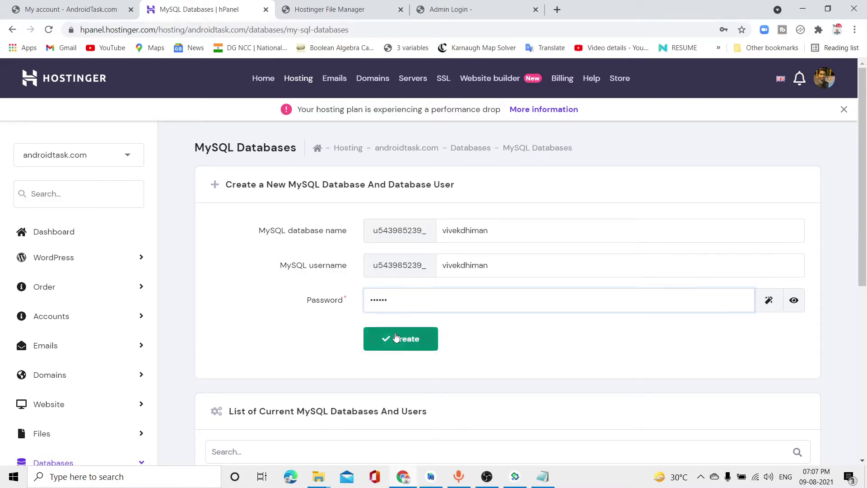
left_click(546, 306)
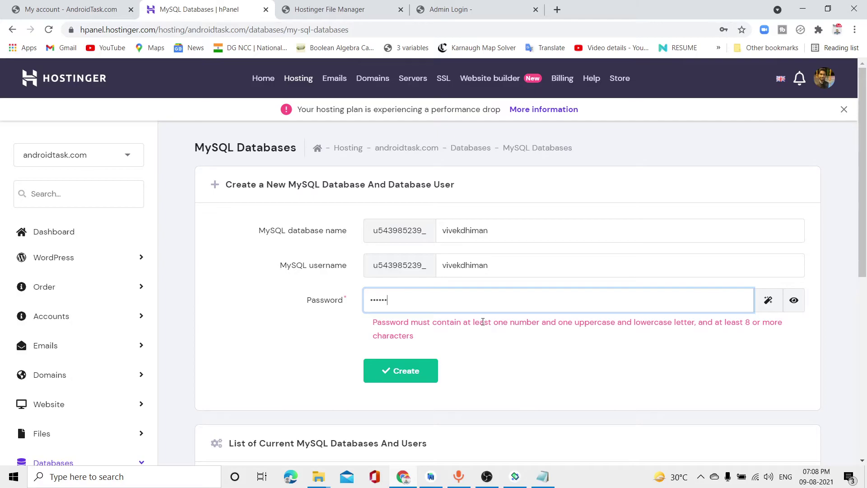
Fix the password's last character, create the database and user, then reveal and select the password.
key("BackSpace")
key("BackSpace")
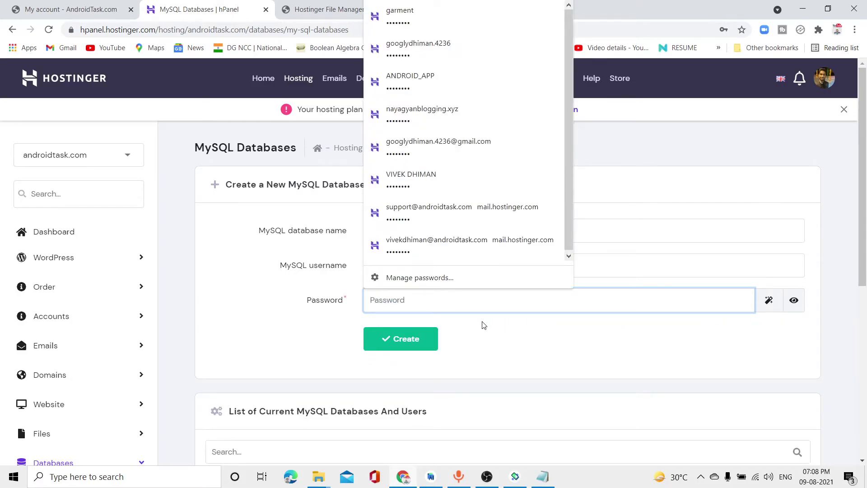
type("v")
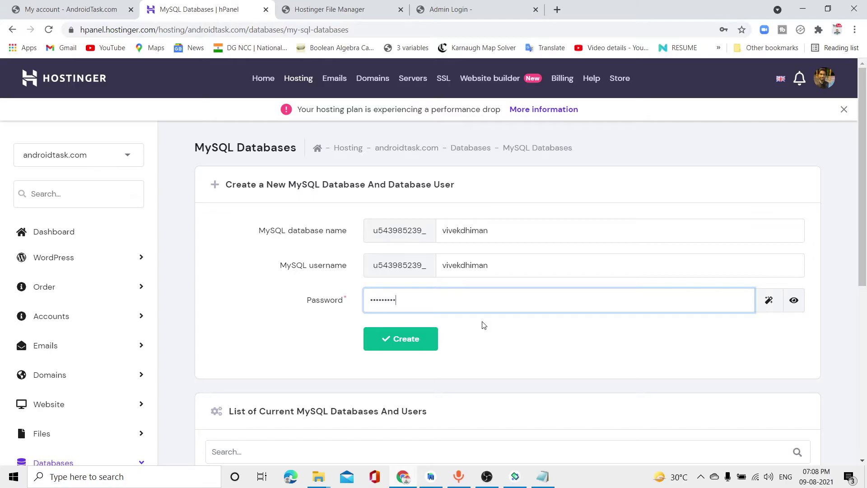
left_click(428, 341)
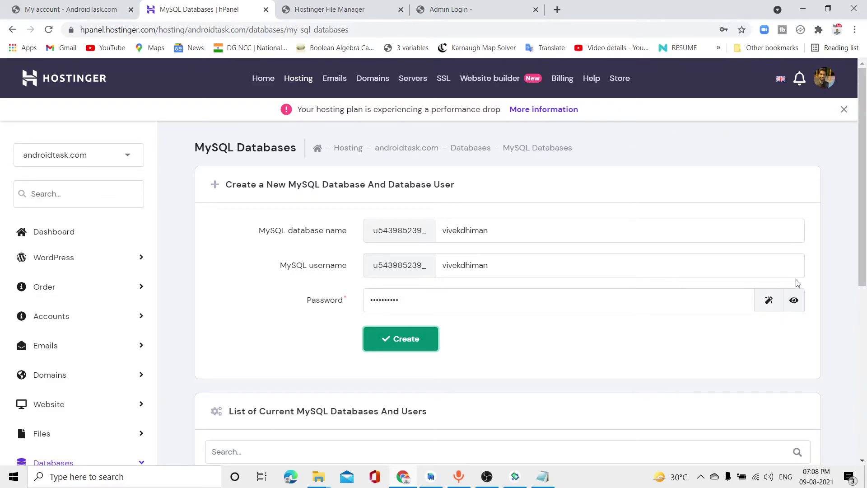
left_click(798, 301)
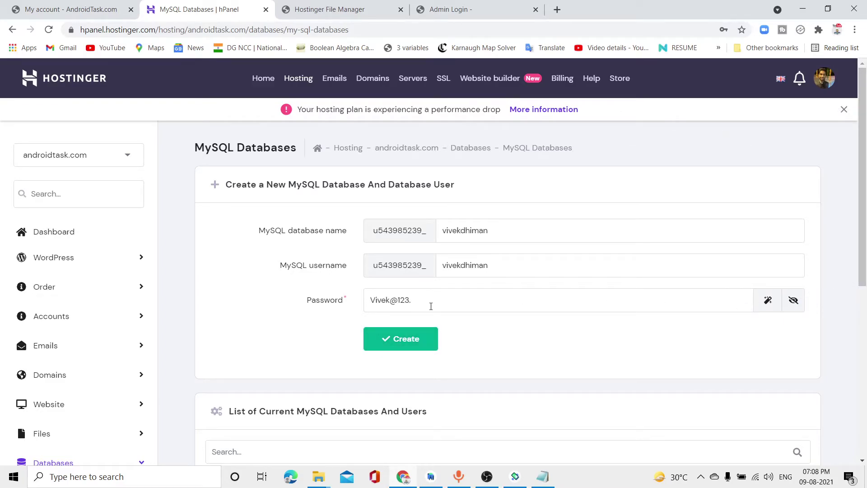
left_click_drag(428, 305, 365, 309)
key("ctrl+c")
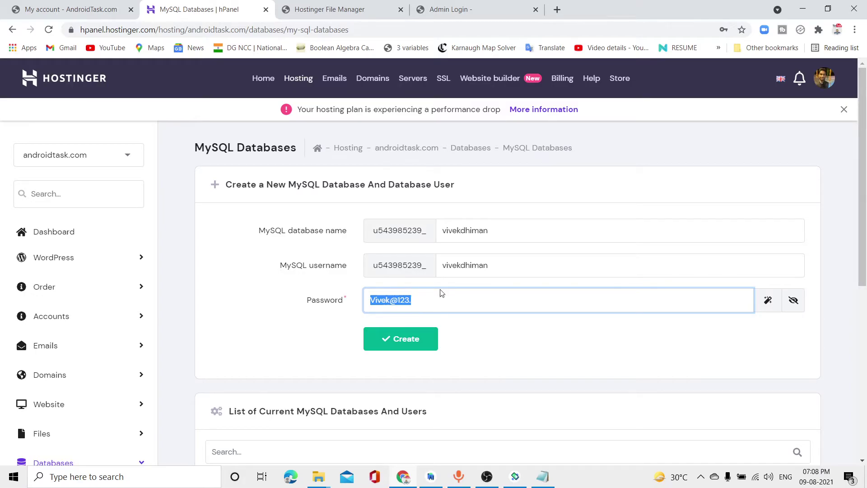
Paste the database password onto a new line in the Notepad notes and minimize Notepad.
left_click(543, 477)
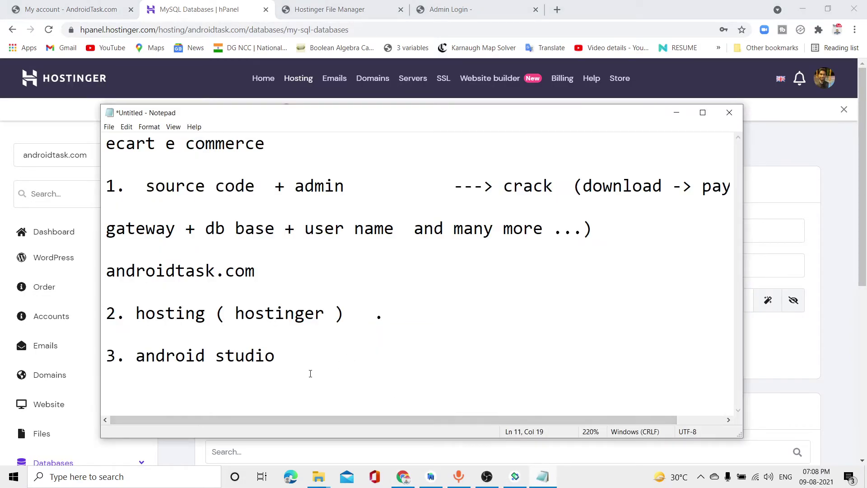
key("Return")
key("Return")
key("Return")
key("ctrl+v")
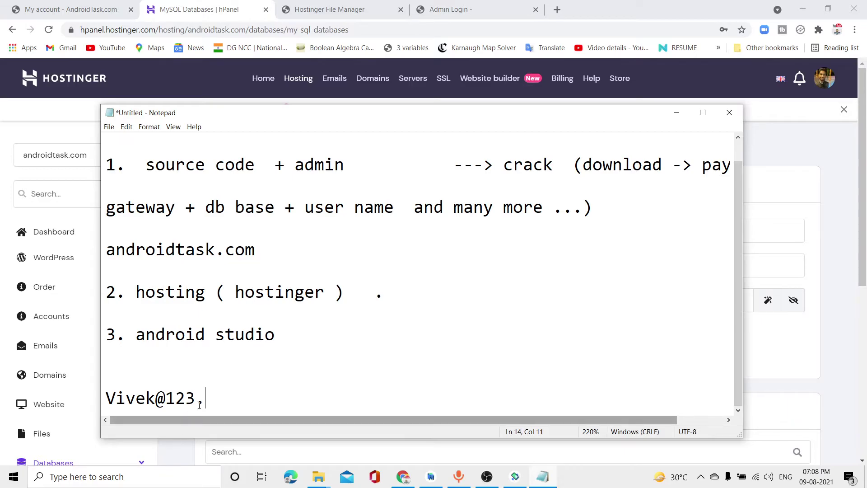
left_click_drag(216, 398, 105, 399)
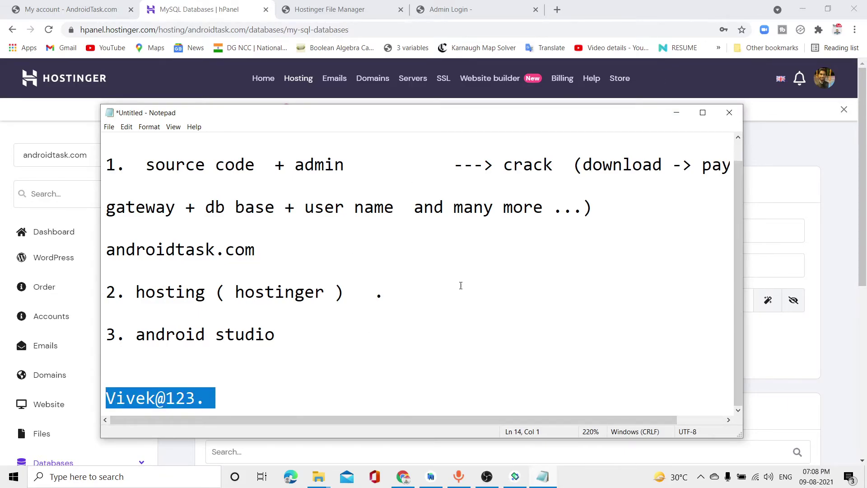
left_click(677, 113)
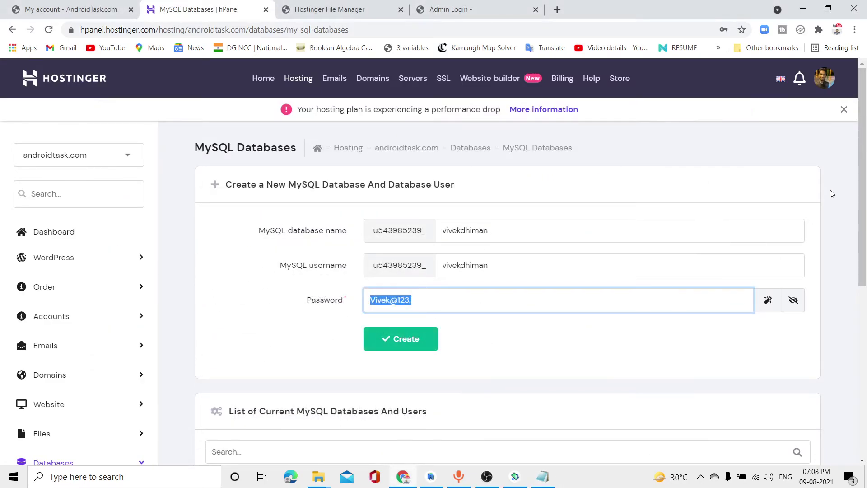
Scroll to the current databases list and select the new database's name.
left_click_drag(864, 159, 865, 194)
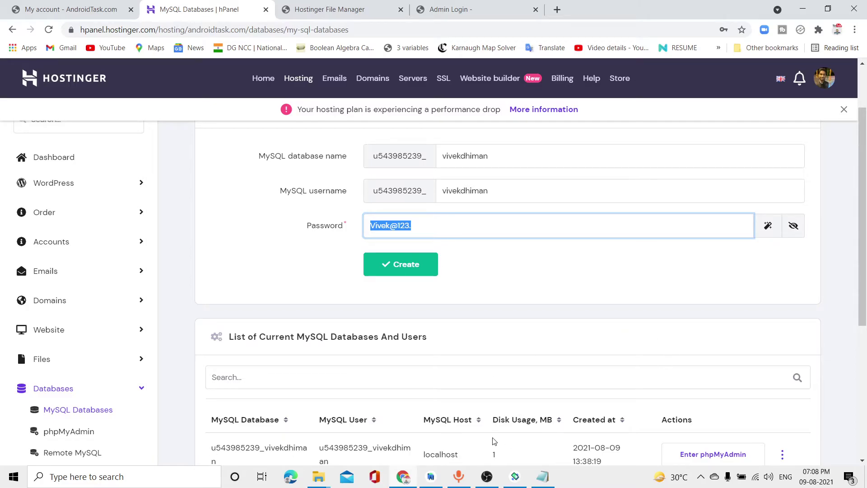
double_click(213, 448)
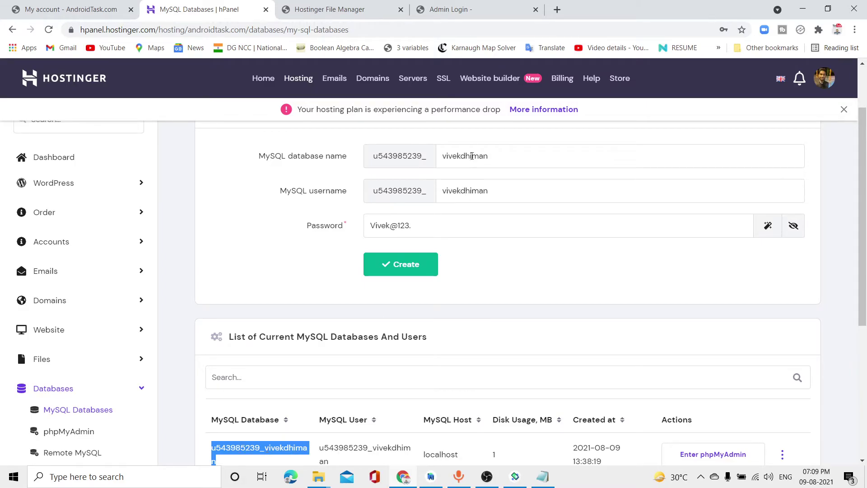
Browse public_html, the subdomain folder and includes, then open crud.php in the editor.
left_click(376, 10)
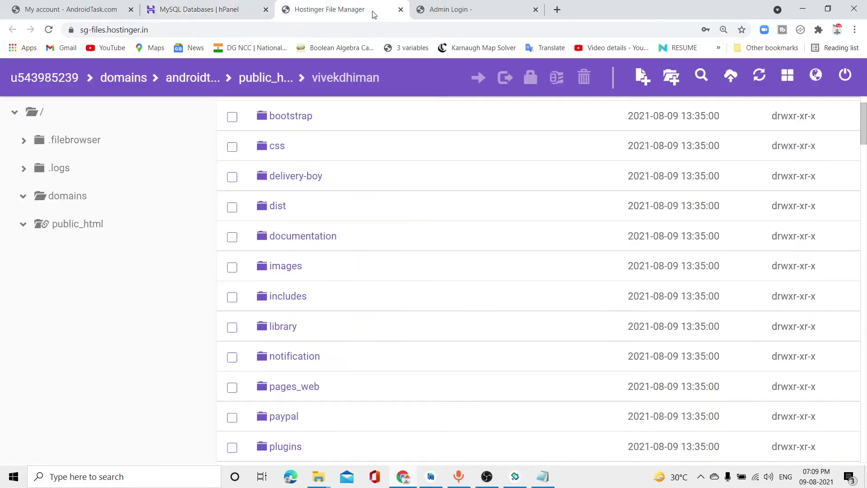
scroll(298, 280, "up", 2)
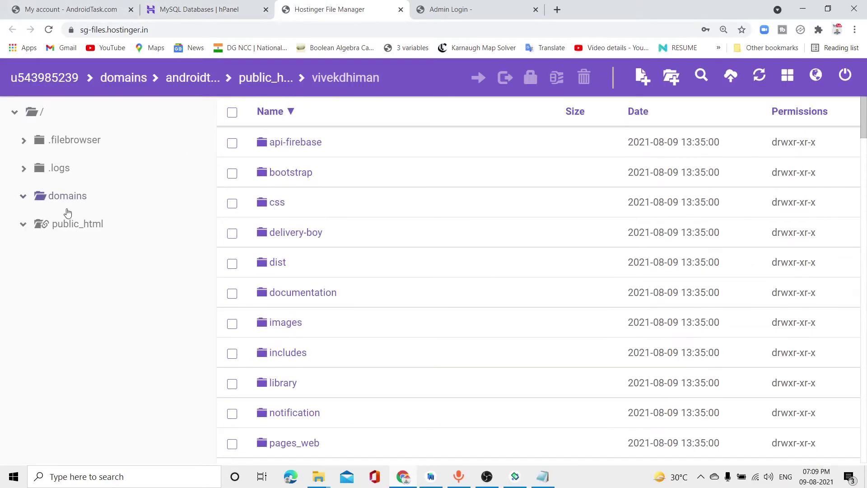
left_click(86, 224)
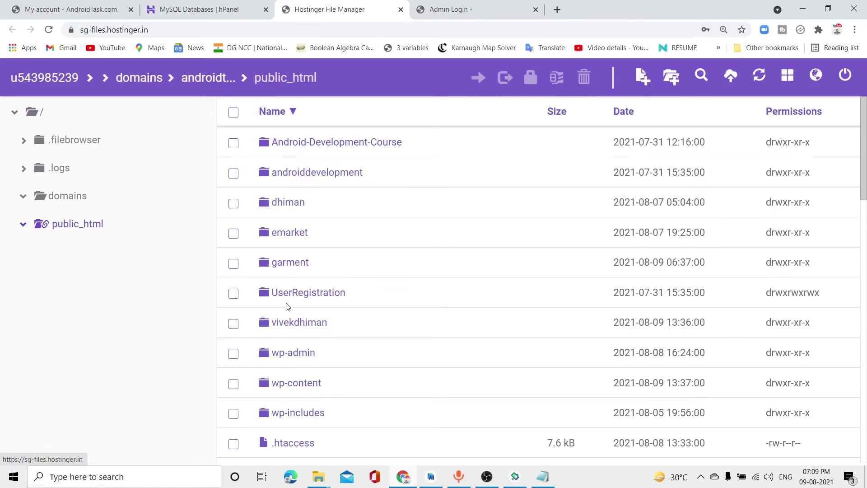
double_click(295, 322)
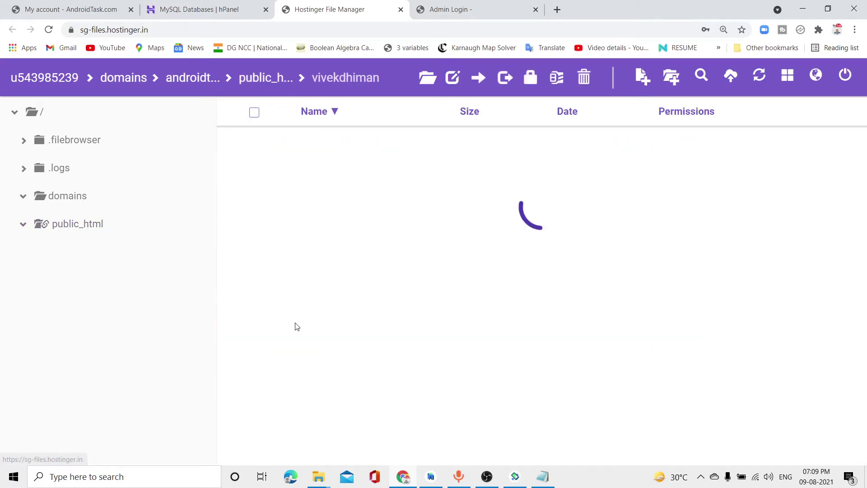
scroll(283, 264, "down", 2)
scroll(289, 267, "down", 3)
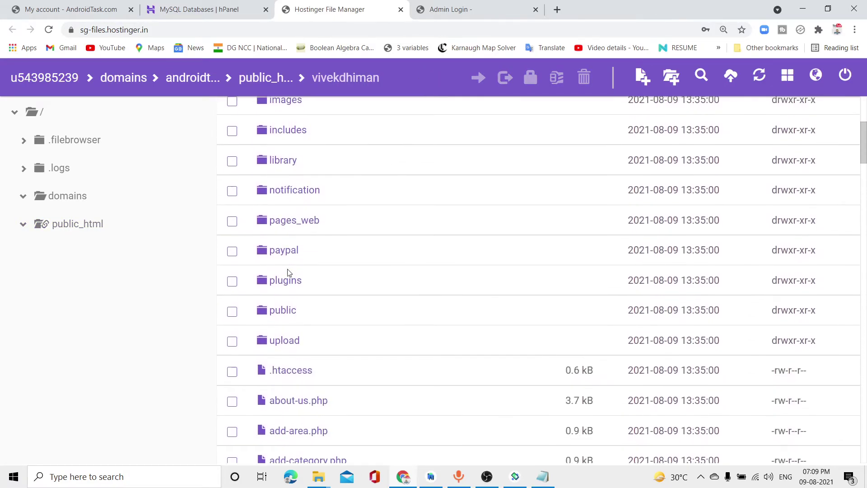
scroll(289, 265, "down", 2)
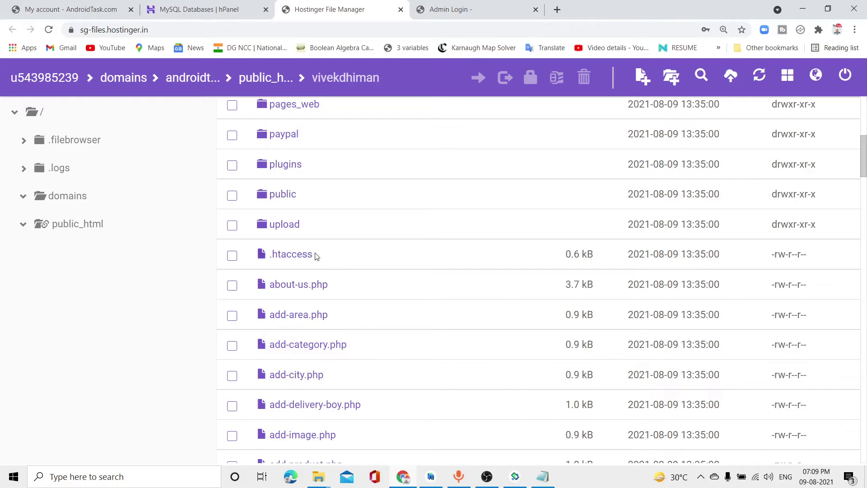
scroll(309, 196, "up", 6)
scroll(316, 204, "down", 2)
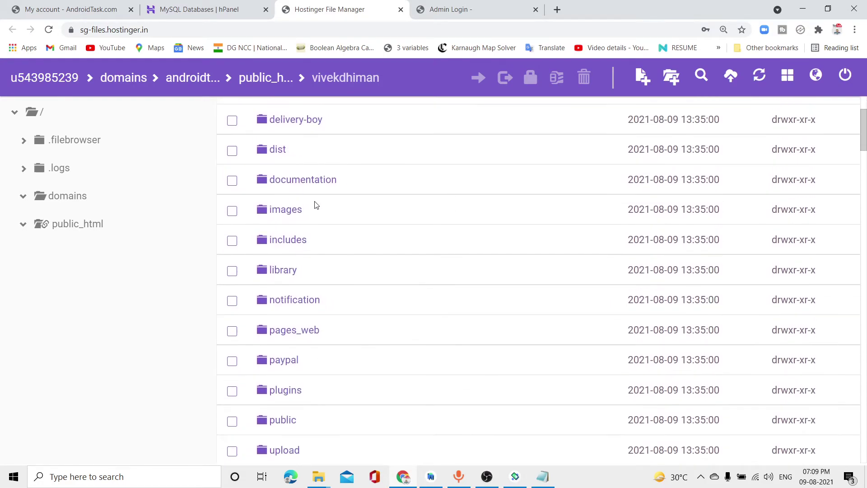
double_click(289, 240)
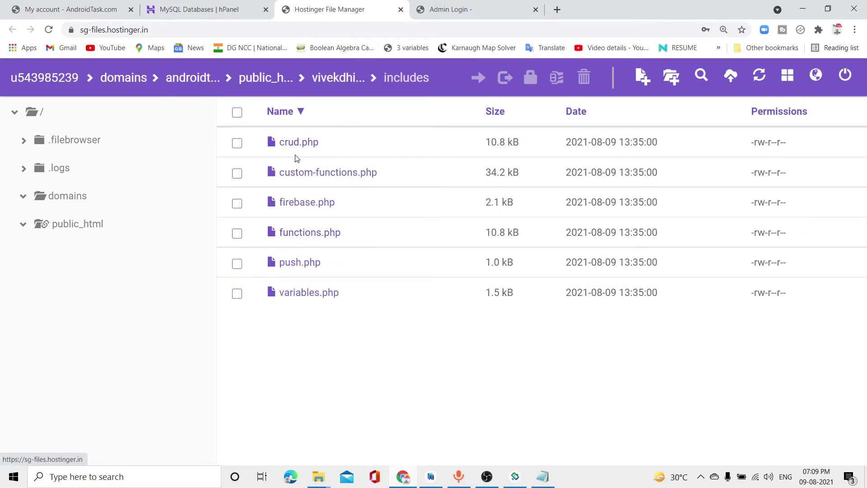
double_click(306, 149)
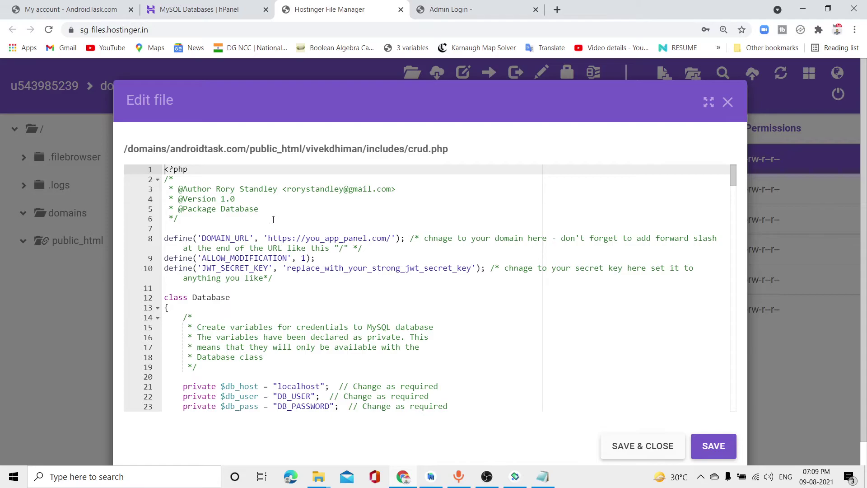
Keep the DOMAIN_URL protocol as http after checking the admin site's connection security.
left_click(293, 239)
key("BackSpace")
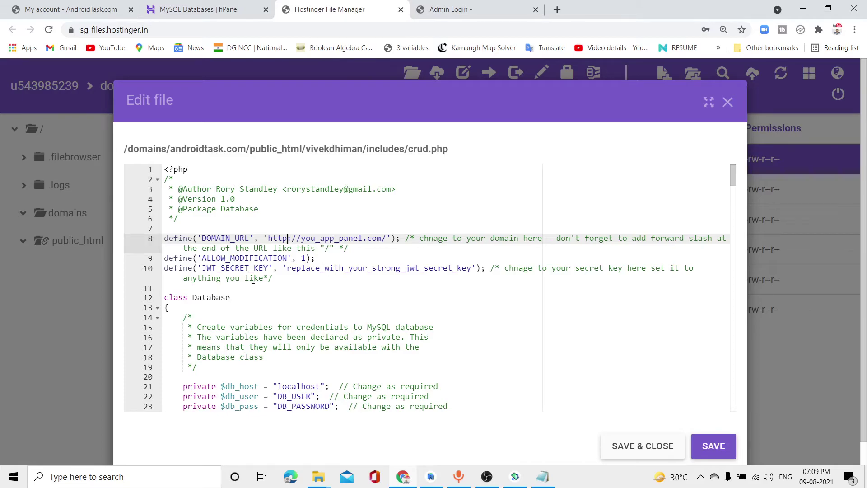
type("s")
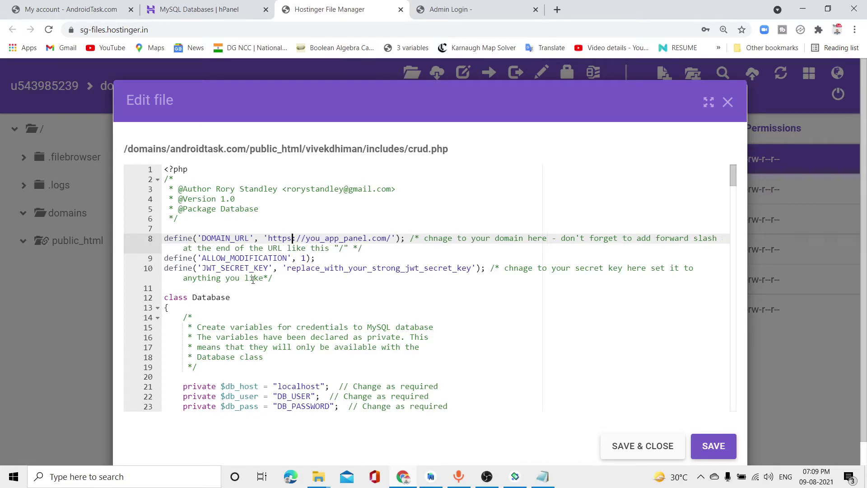
key("BackSpace")
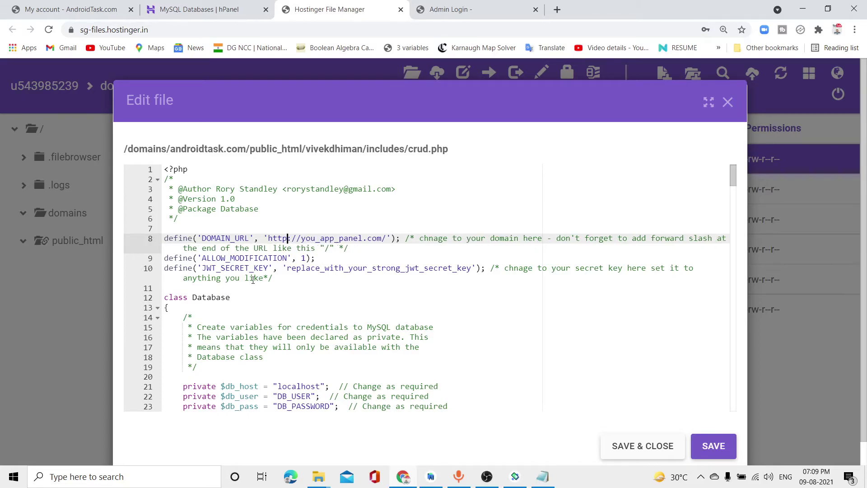
left_click(458, 6)
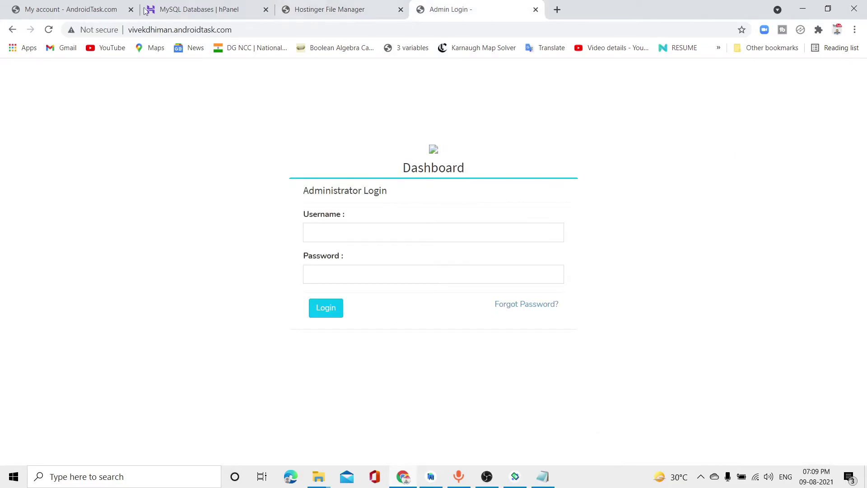
left_click(106, 26)
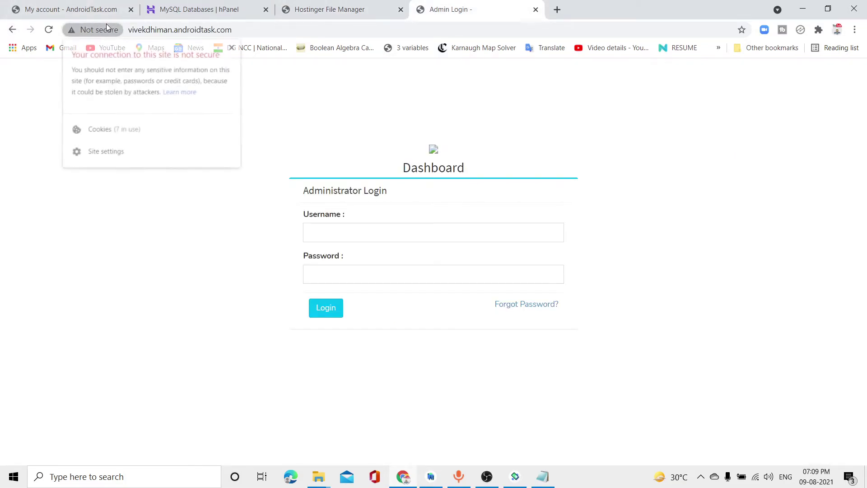
left_click(332, 10)
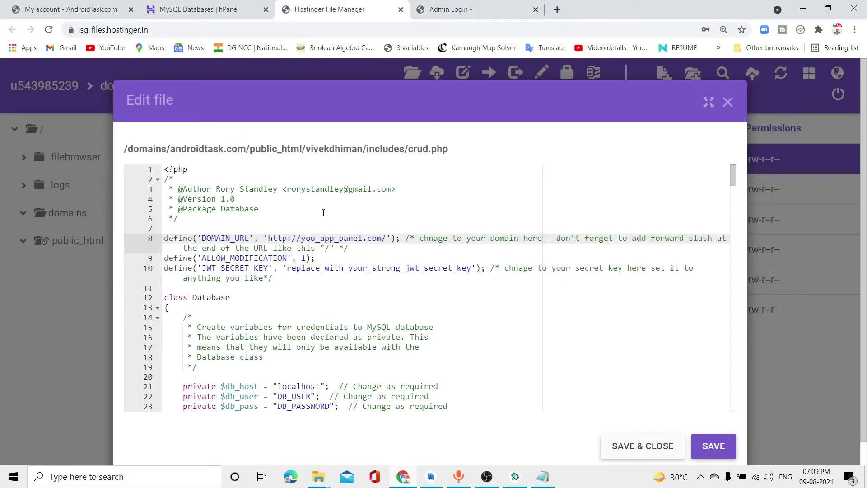
Replace the you_app_panel placeholder in DOMAIN_URL with the subdomain address ending in a slash.
double_click(318, 237)
left_click(451, 9)
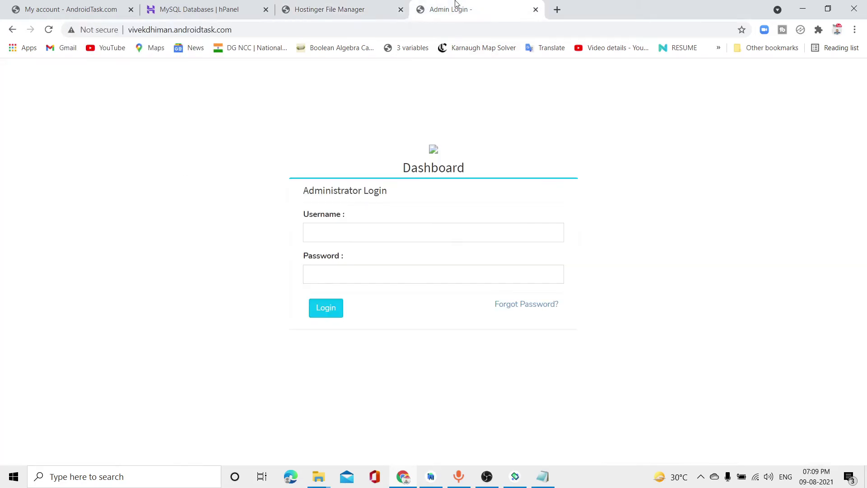
left_click(131, 30)
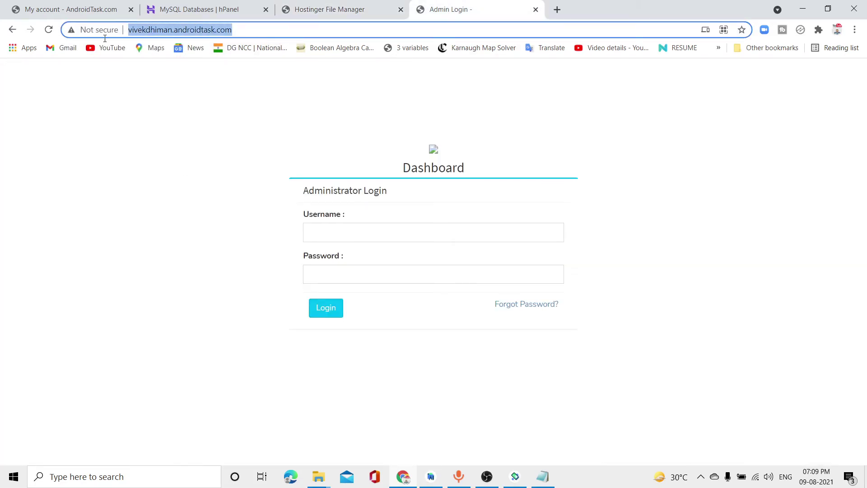
left_click(357, 9)
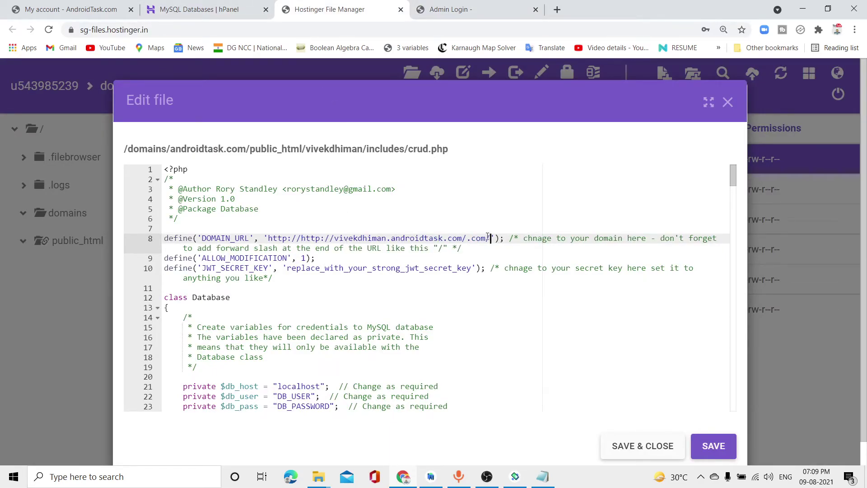
left_click_drag(490, 238, 464, 239)
key("BackSpace")
type("/")
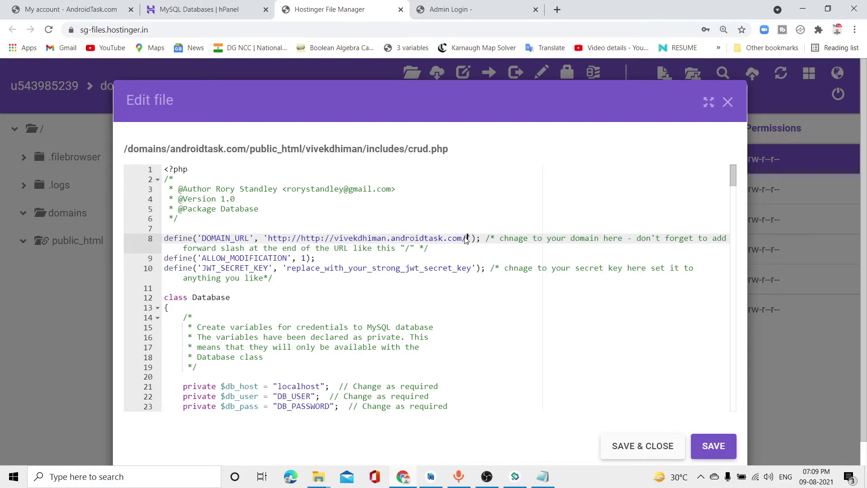
left_click_drag(467, 238, 464, 238)
left_click(467, 239)
left_click_drag(334, 239, 302, 239)
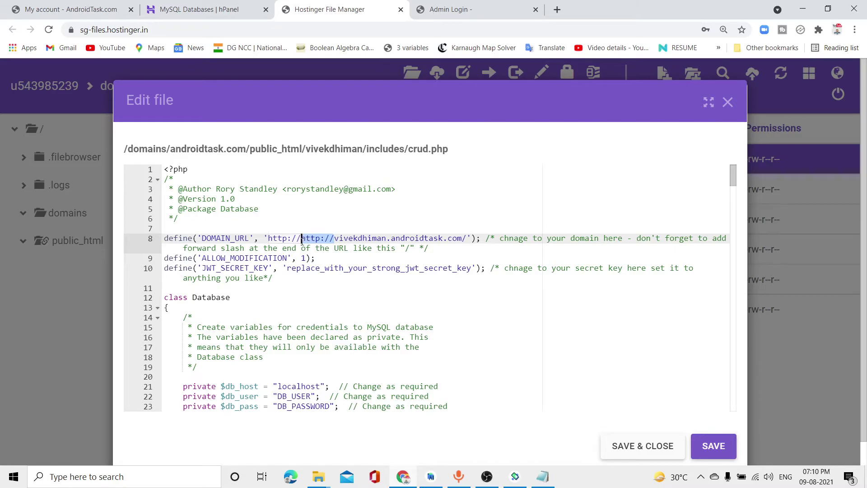
key("BackSpace")
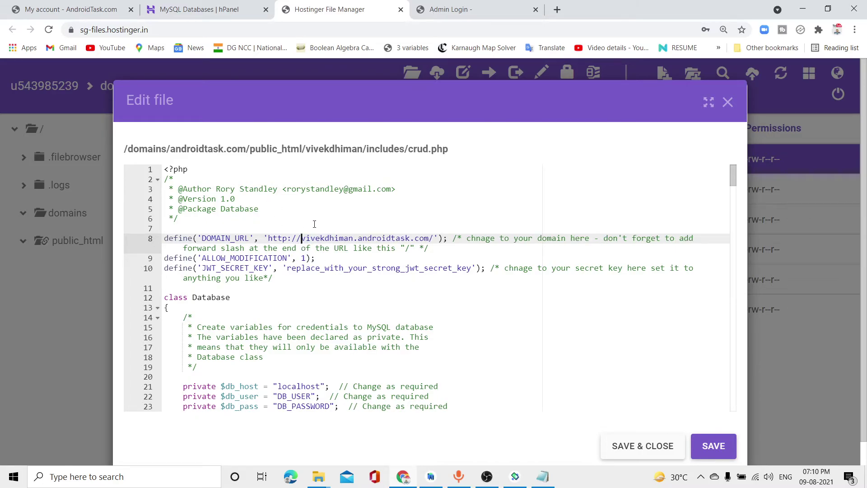
scroll(315, 225, "down", 3)
scroll(363, 222, "down", 3)
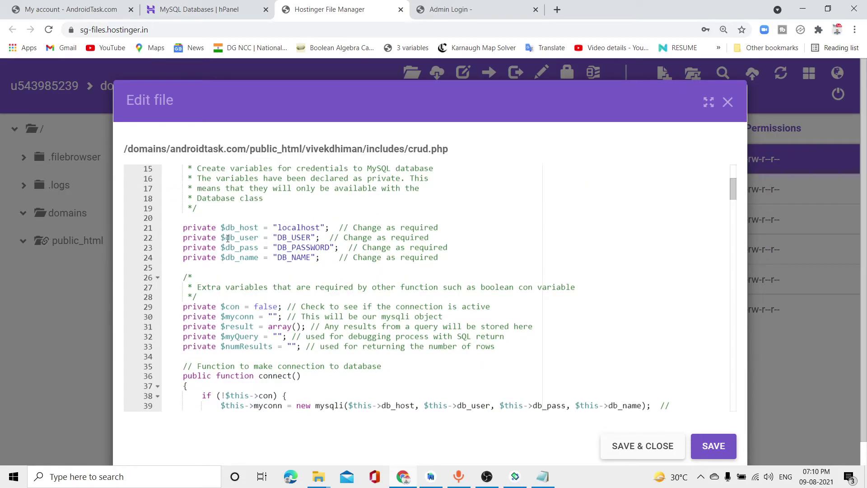
Paste the new database name as the $db_user value on line 22.
left_click_drag(221, 238, 259, 238)
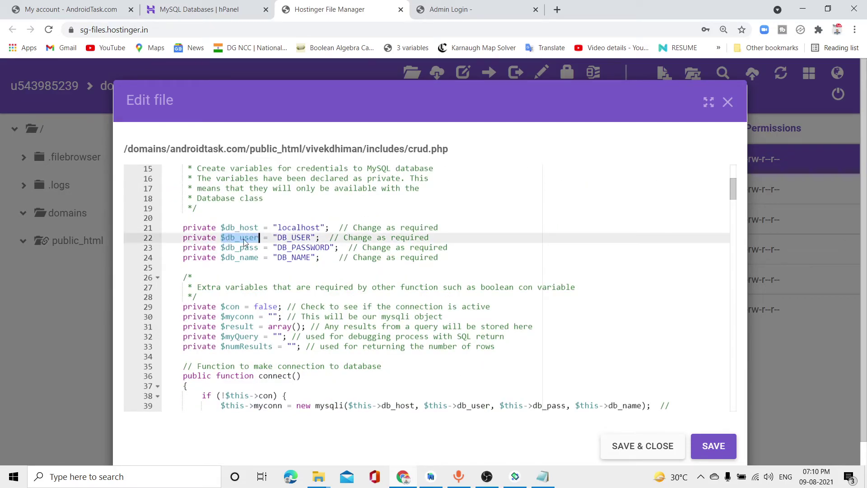
left_click(212, 5)
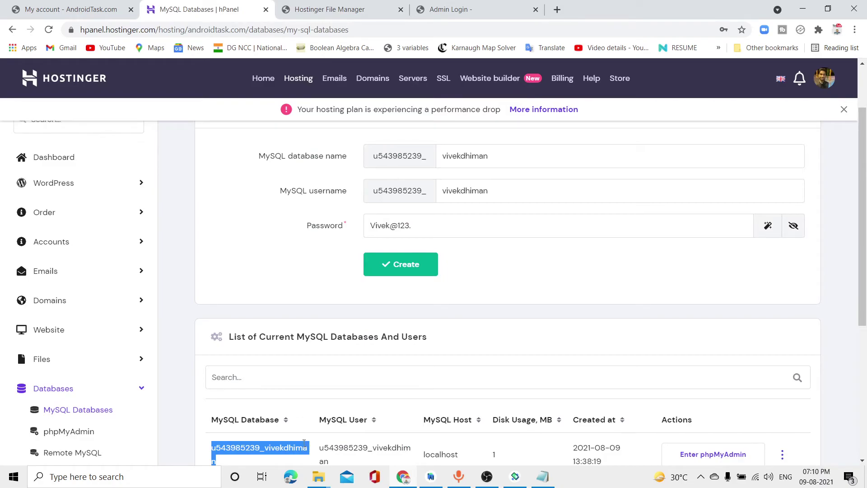
left_click(330, 13)
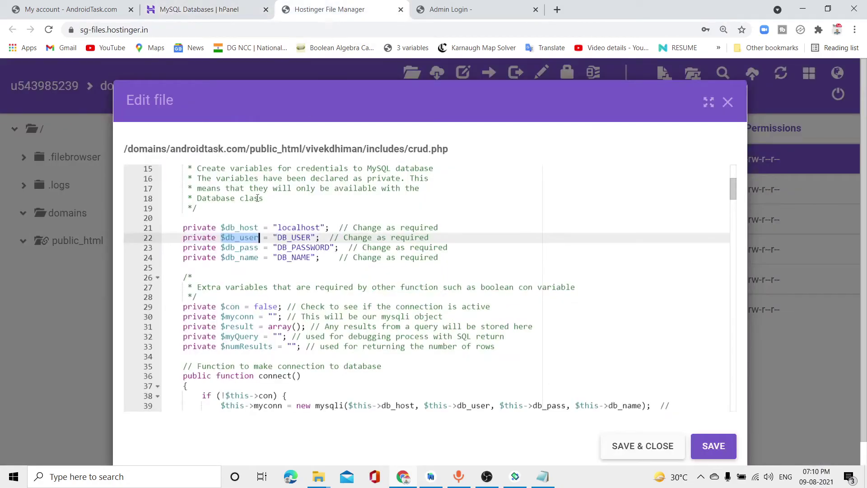
double_click(299, 227)
double_click(296, 237)
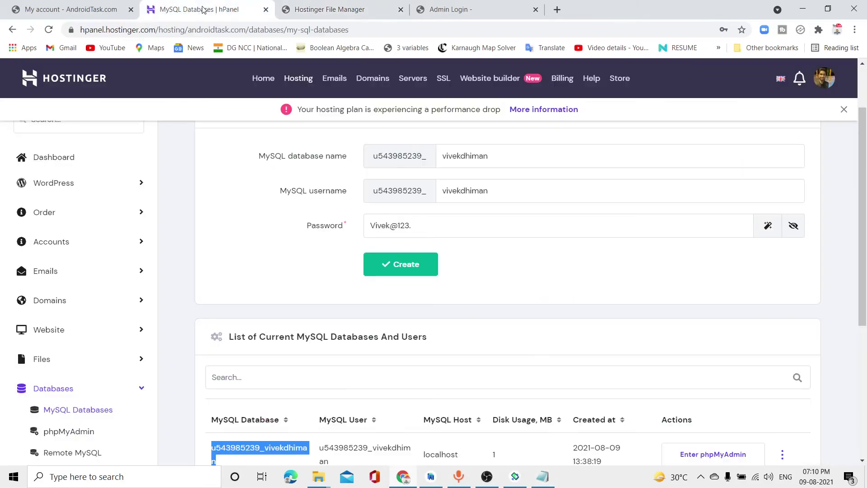
left_click(199, 9)
left_click(352, 13)
key("ctrl+v")
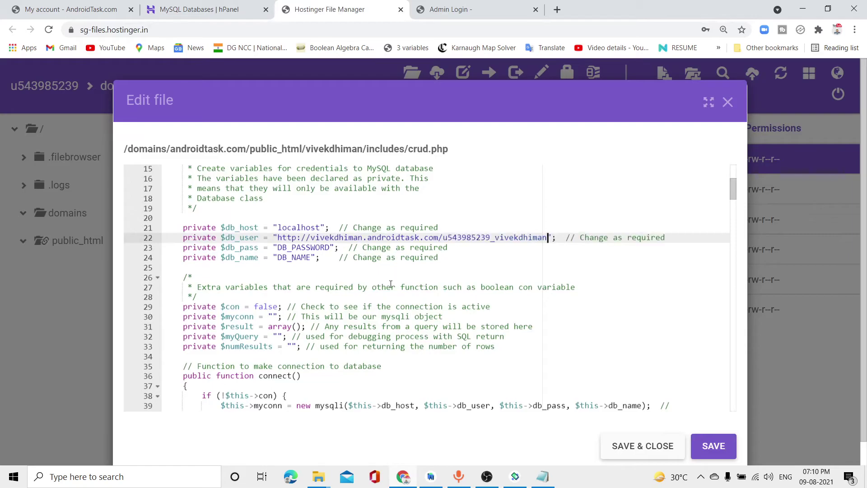
left_click_drag(548, 237, 279, 237)
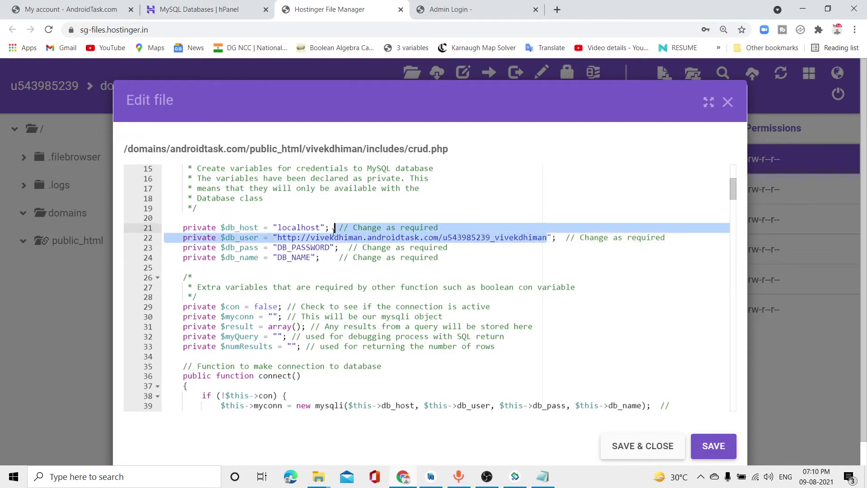
key("ctrl+v")
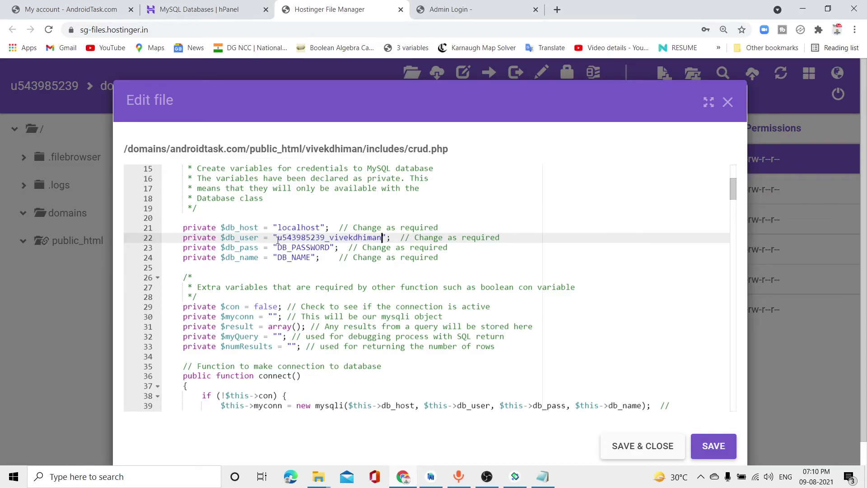
Fill in $db_name with the database name and $db_pass with the saved database password.
double_click(284, 258)
key("ctrl+v")
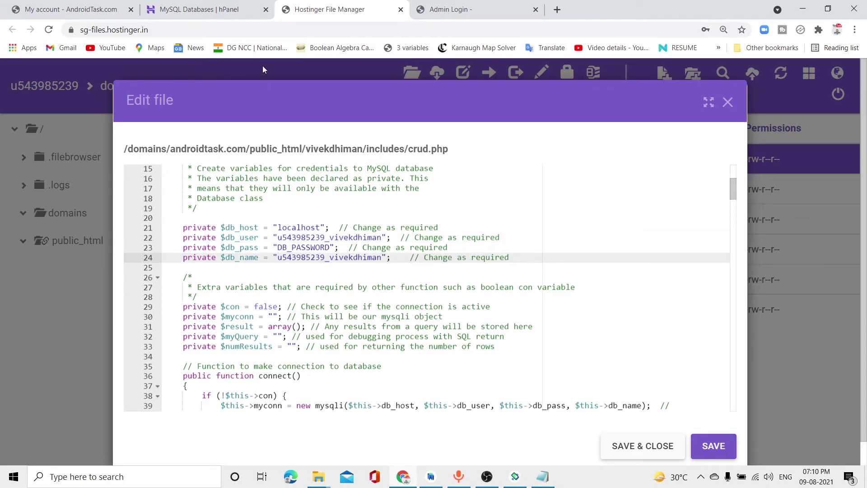
left_click(544, 477)
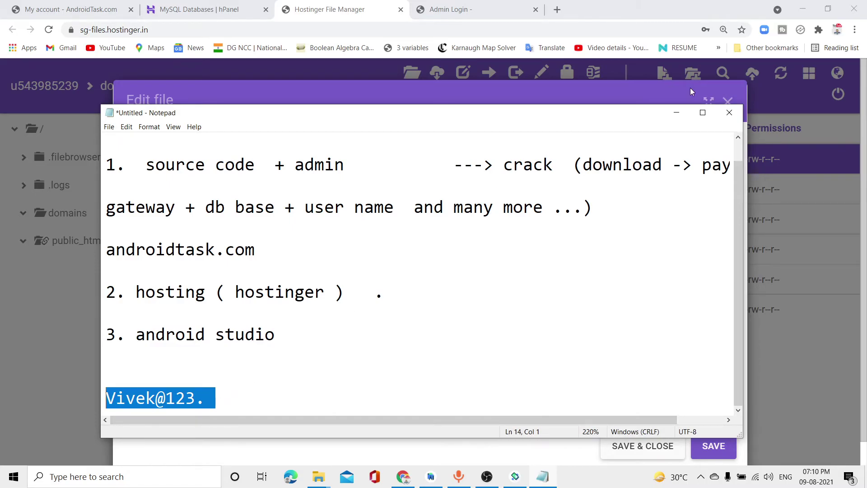
left_click(677, 113)
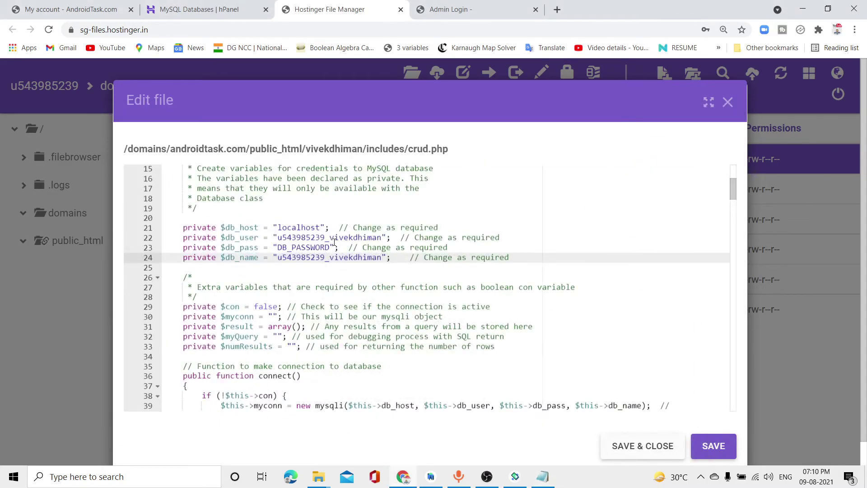
double_click(294, 247)
key("ctrl+v")
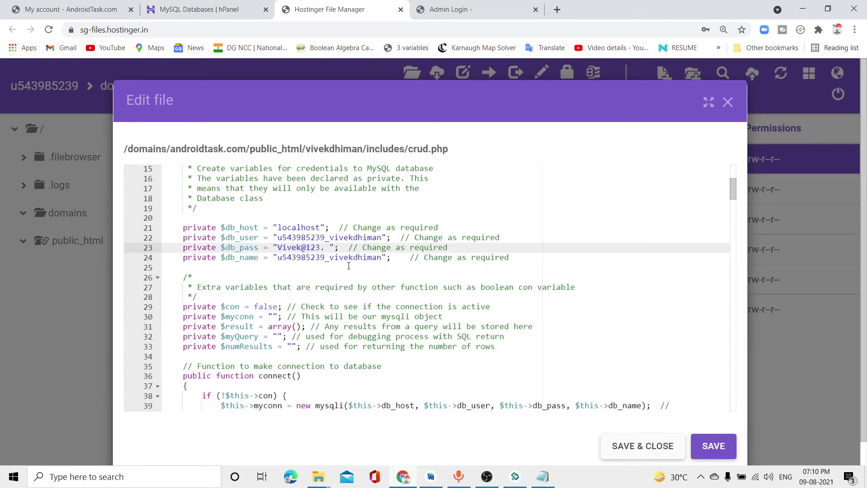
key("BackSpace")
Save crud.php and open phpMyAdmin for the new database from hPanel.
left_click(654, 446)
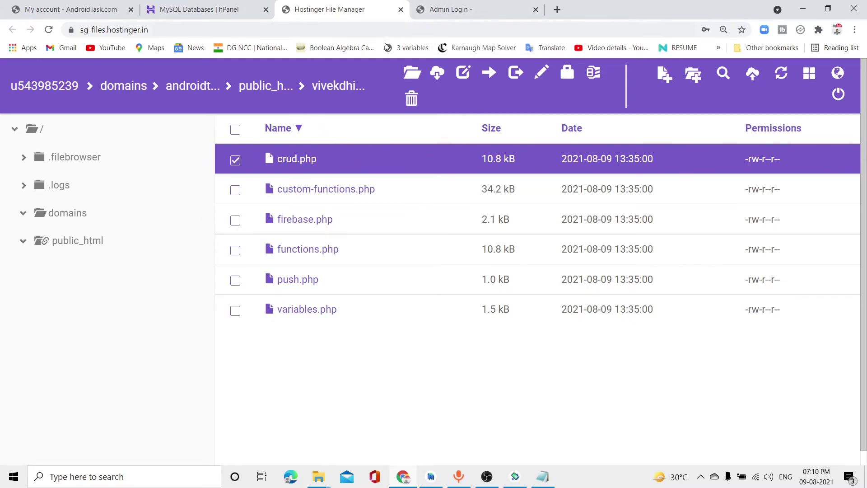
left_click(195, 10)
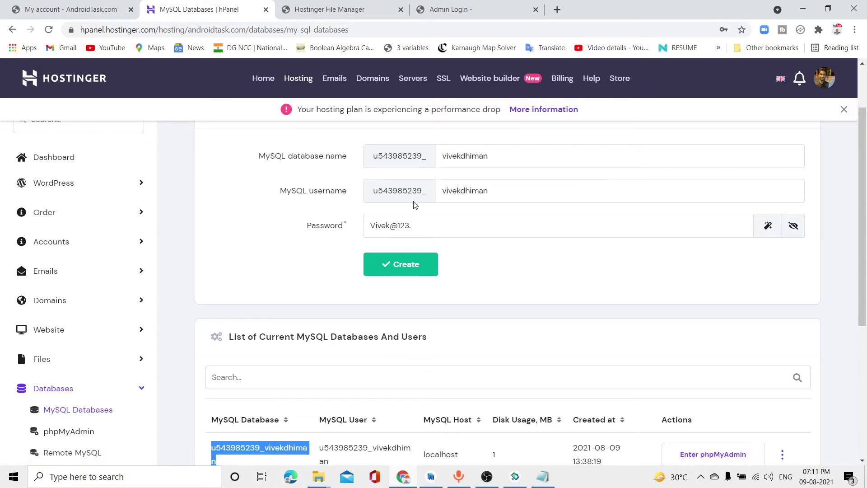
left_click(720, 455)
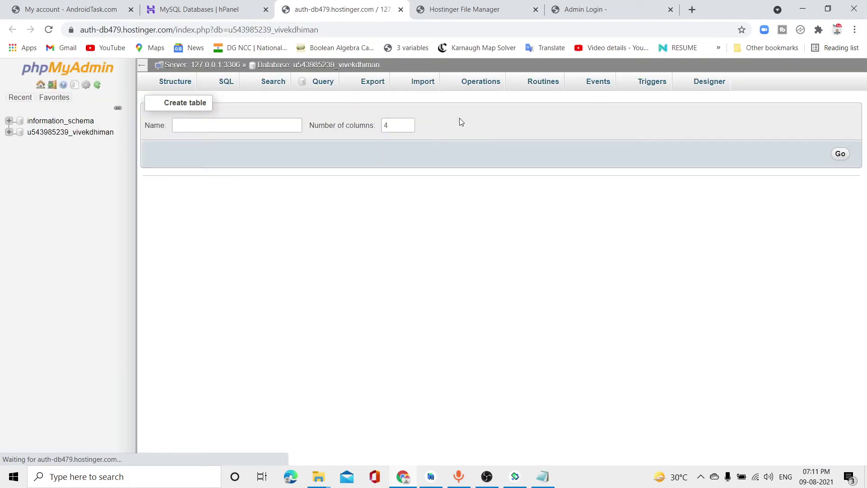
Import 'ecart - blank db' from the PHP Ekart - v2.0.5 folder into the new database.
left_click(93, 135)
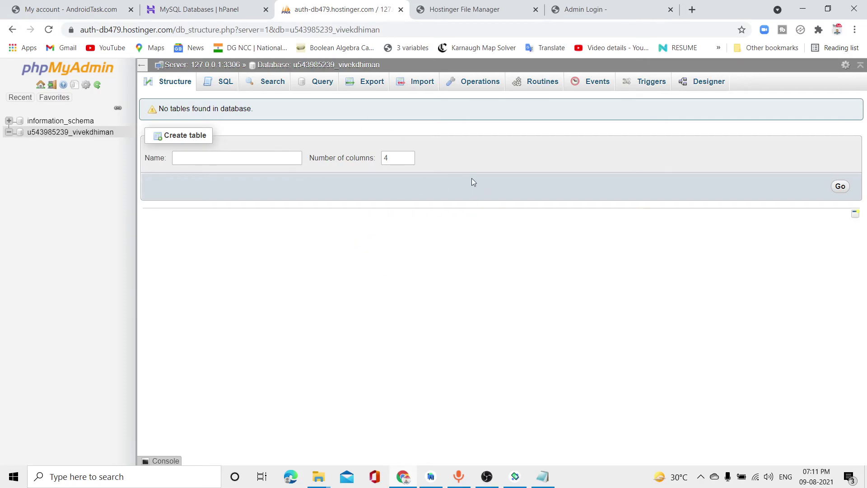
left_click(427, 90)
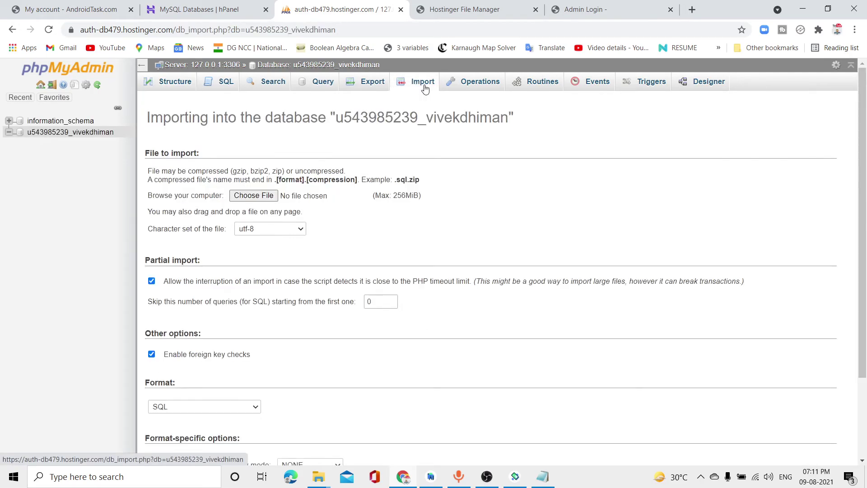
left_click(254, 195)
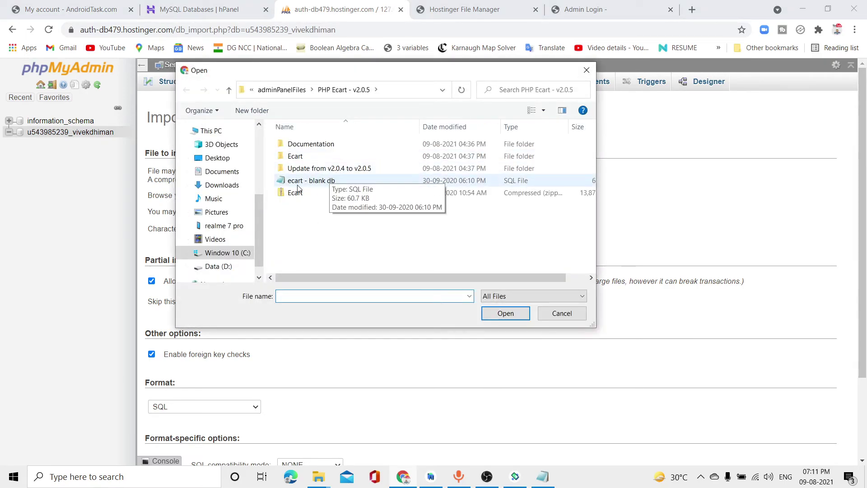
left_click(213, 254)
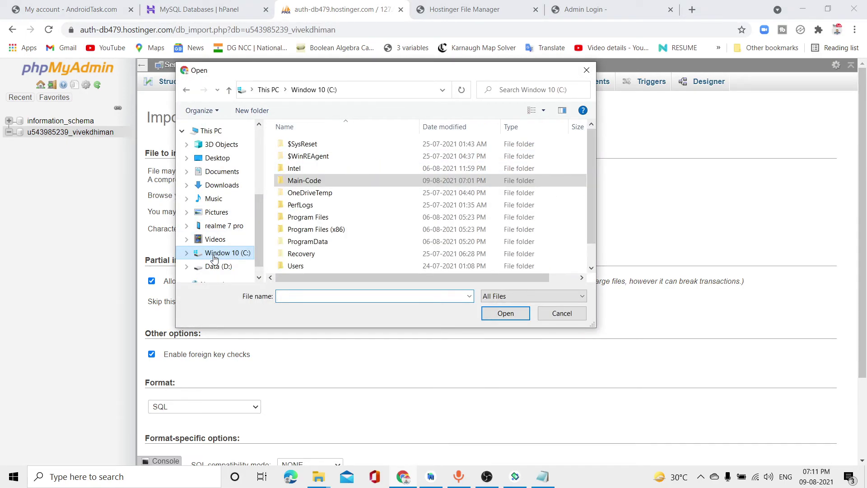
double_click(310, 186)
double_click(317, 151)
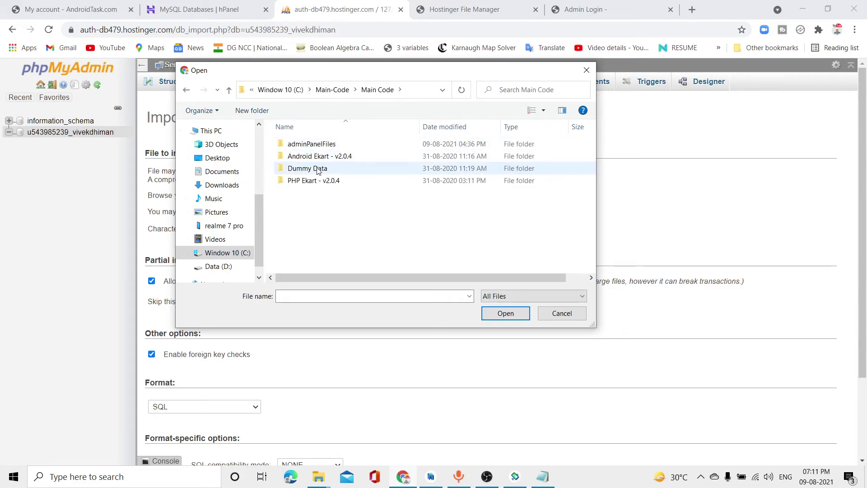
double_click(326, 144)
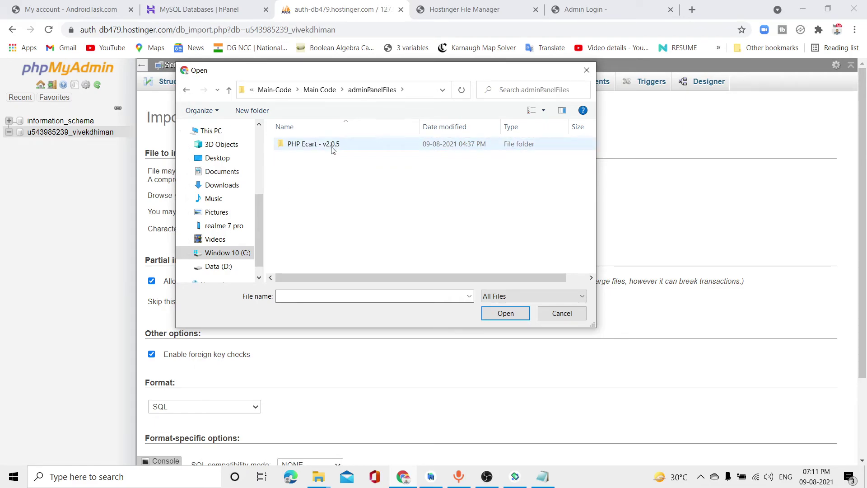
double_click(331, 146)
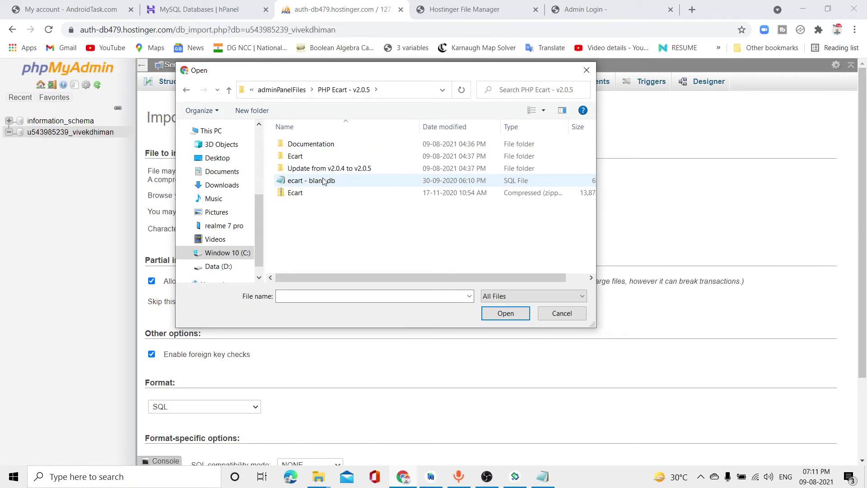
left_click(347, 185)
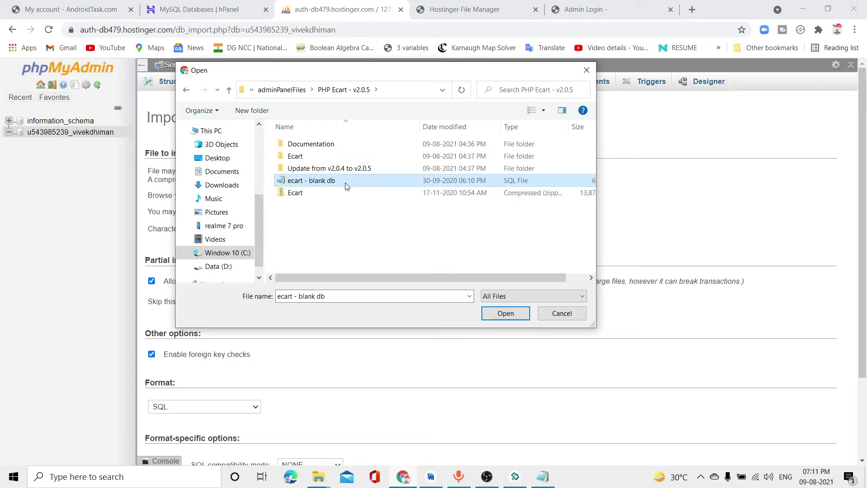
left_click(516, 316)
scroll(275, 244, "down", 3)
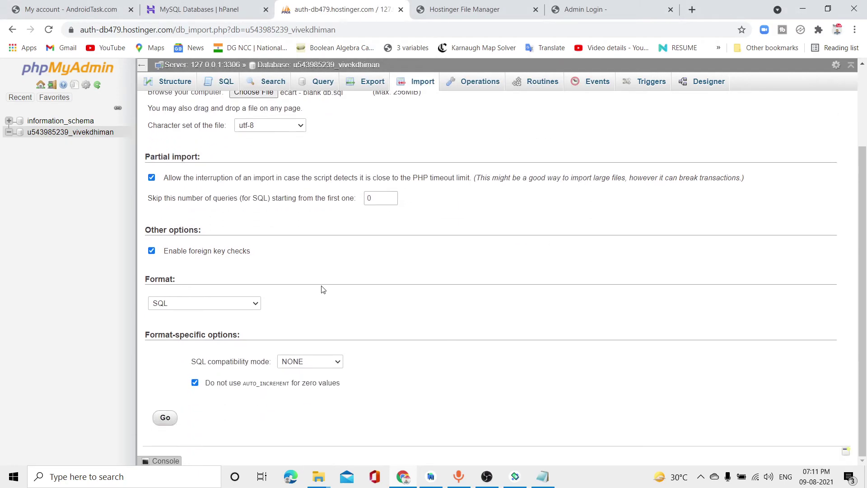
left_click(165, 417)
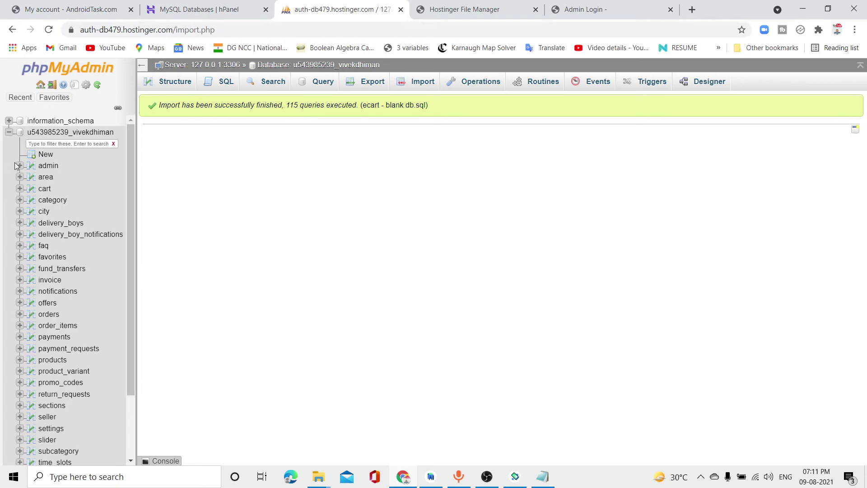
Reload the admin login page and log in with the admin username and password.
left_click(595, 10)
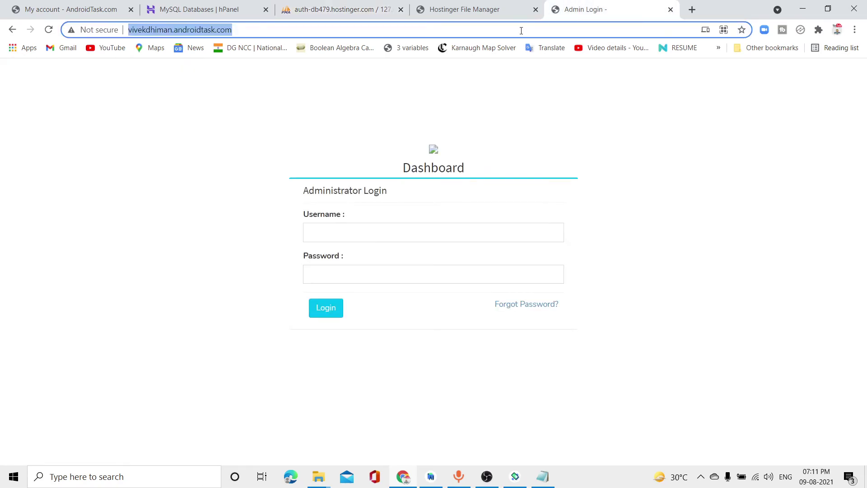
left_click(514, 32)
key("Return")
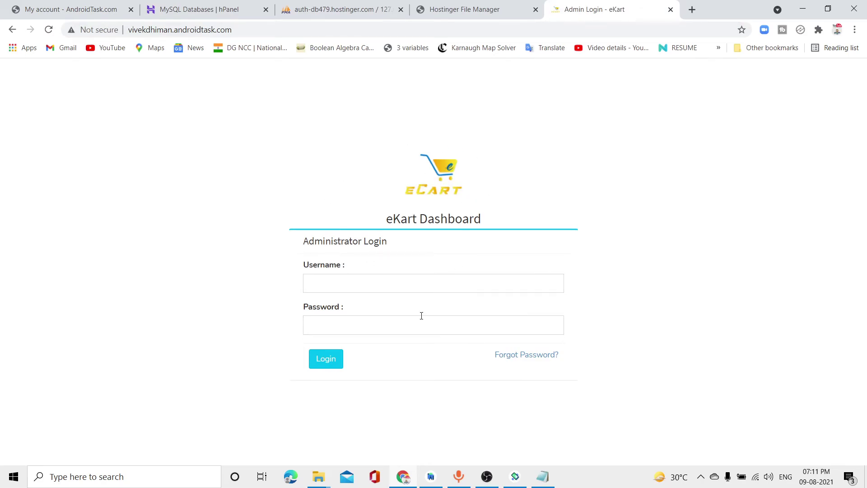
left_click(365, 281)
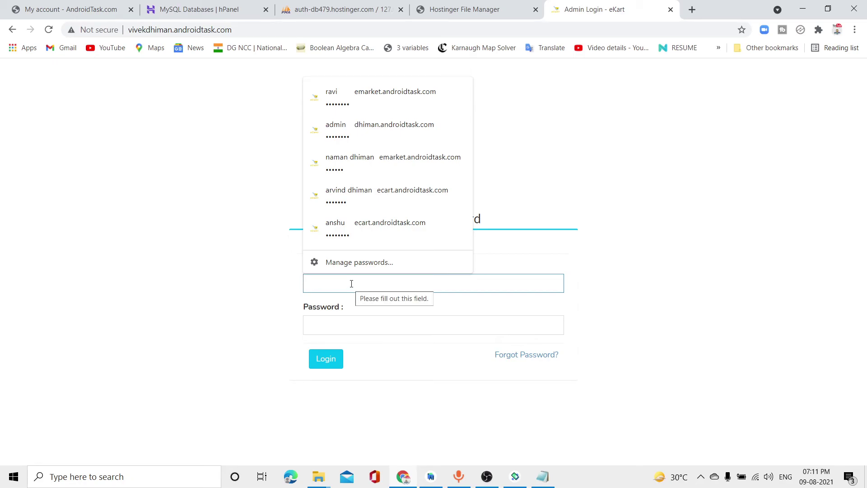
type("admin")
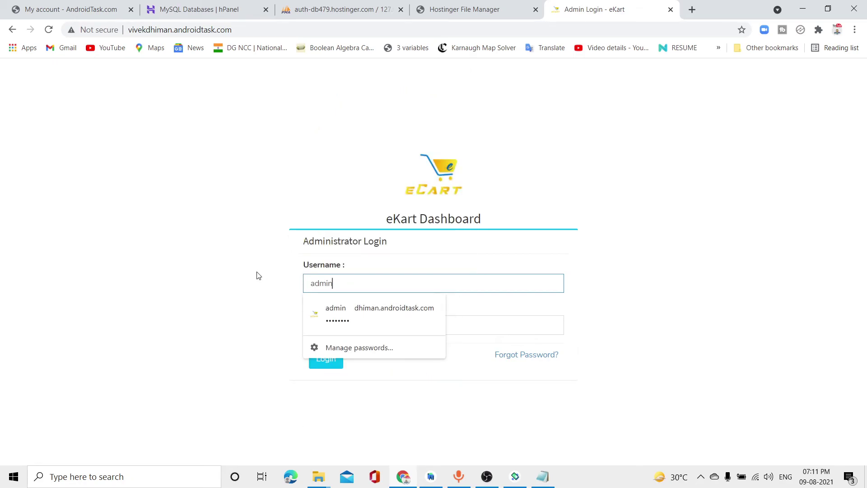
left_click(256, 275)
left_click(333, 282)
left_click_drag(333, 282, 298, 292)
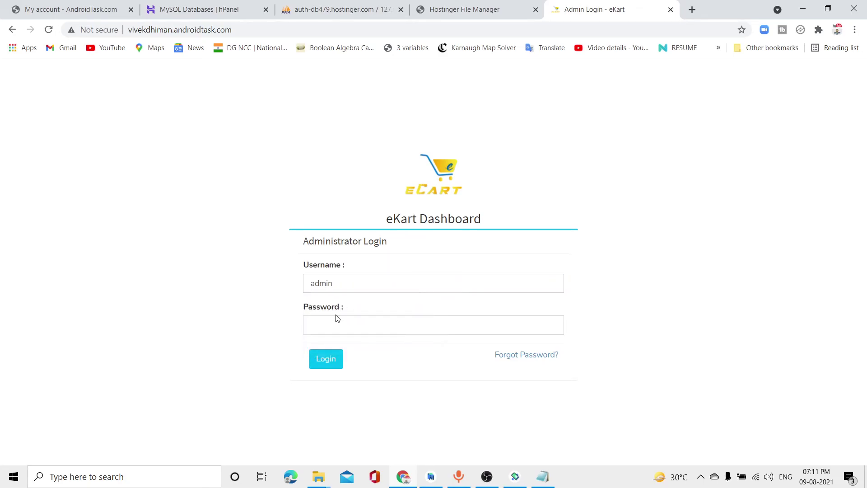
left_click(337, 324)
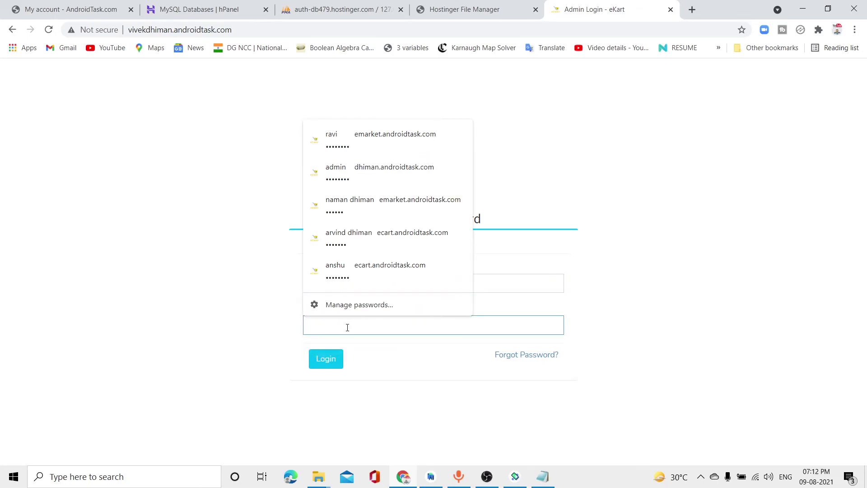
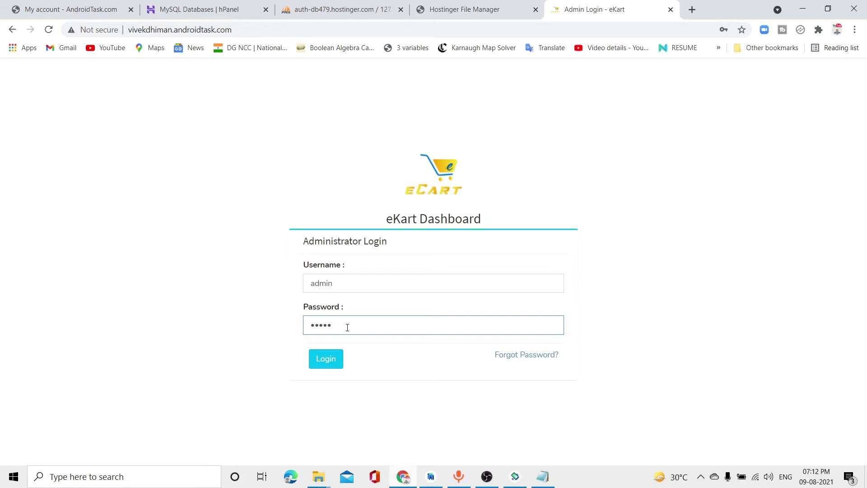
left_click(324, 358)
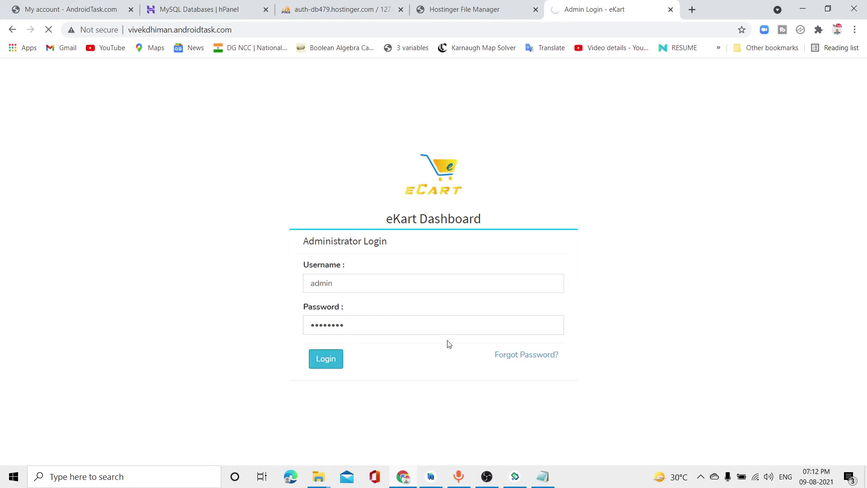
Retry the login by re-entering the admin username and password and submitting.
left_click(379, 283)
type("a")
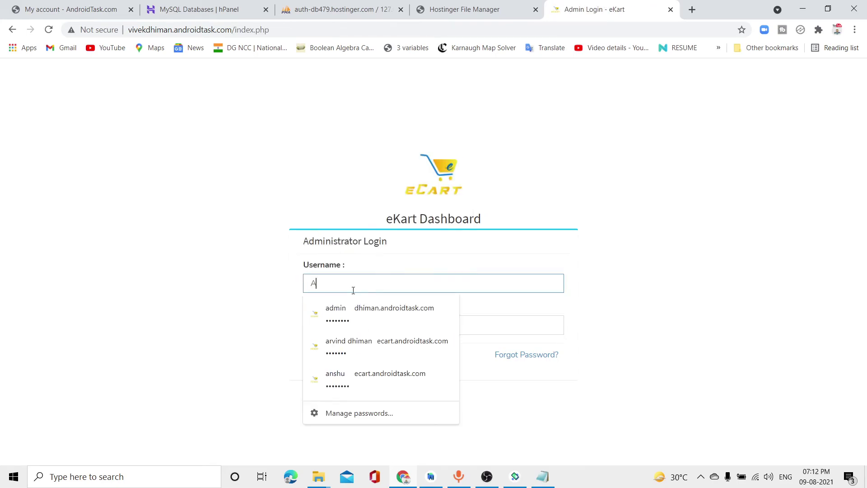
type("d")
key("BackSpace")
key("BackSpace")
type("aad")
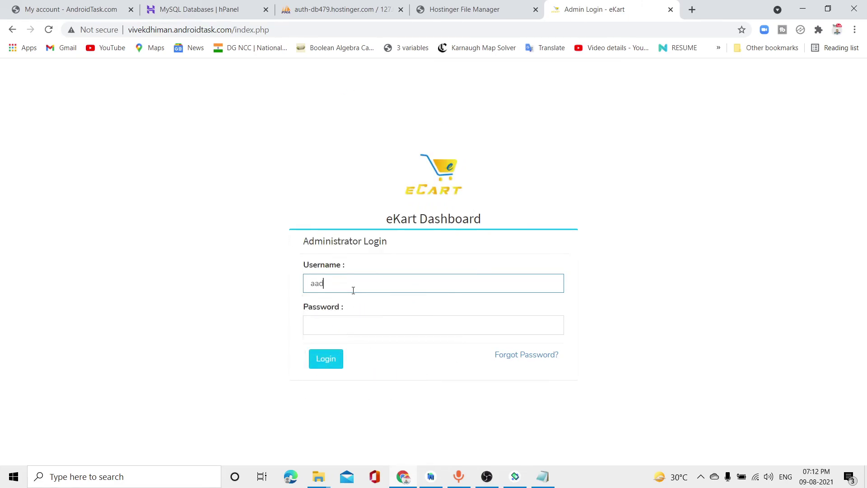
key("BackSpace")
type("dmin")
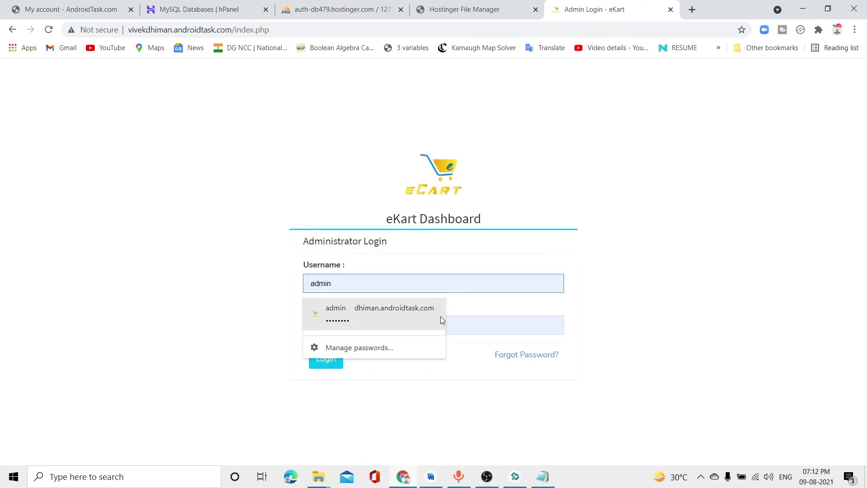
left_click(459, 323)
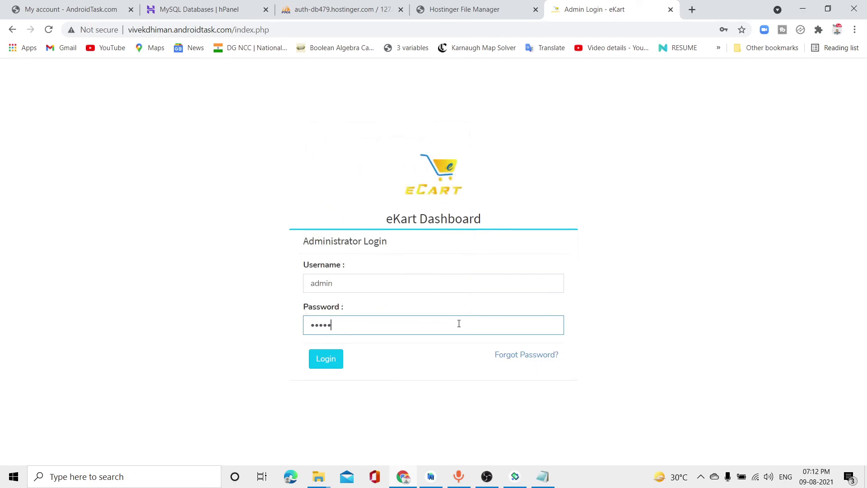
key("Return")
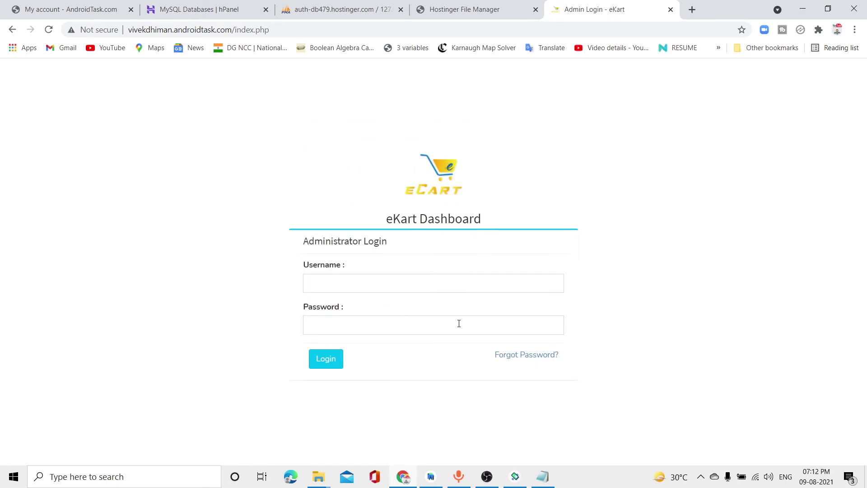
Reopen crud.php and compare its $db_pass value with the hPanel database password.
left_click(312, 9)
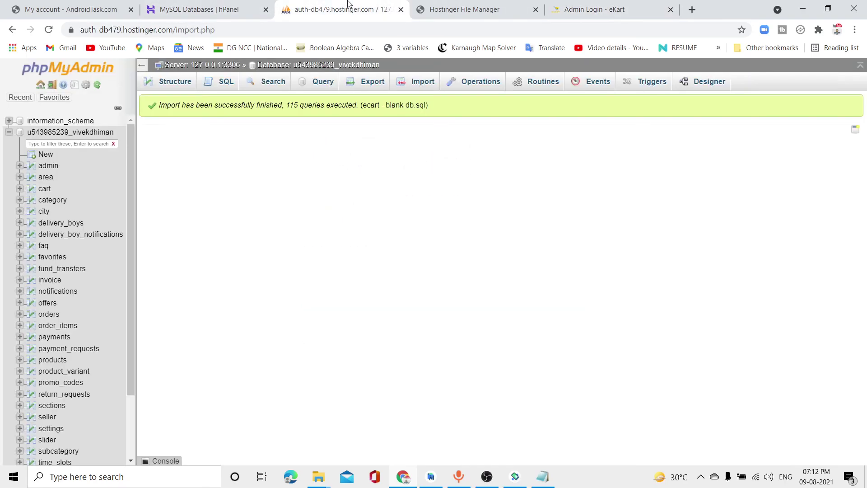
left_click(198, 9)
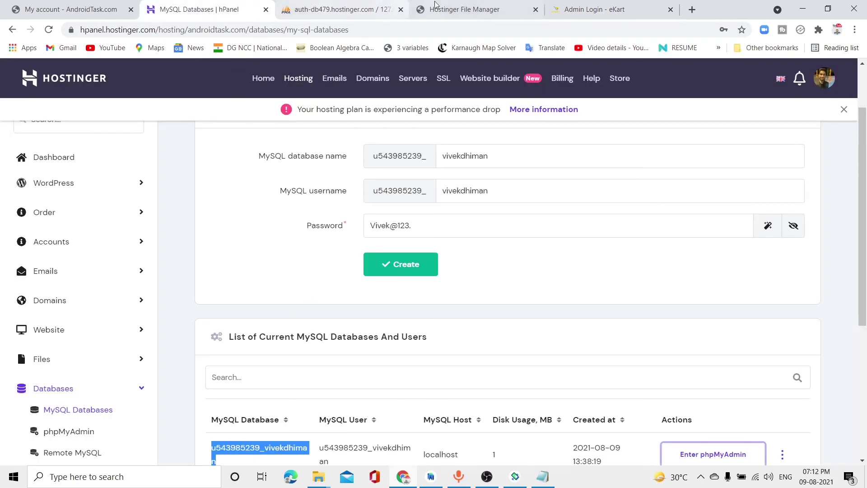
left_click(465, 9)
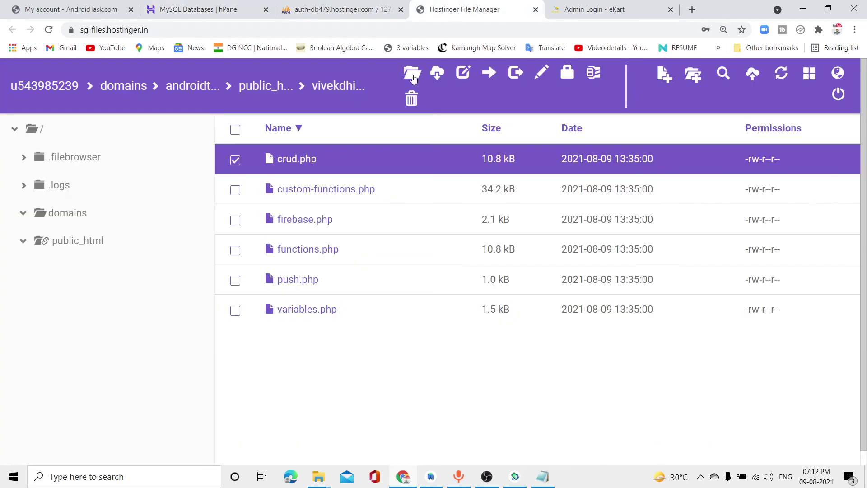
left_click(299, 160)
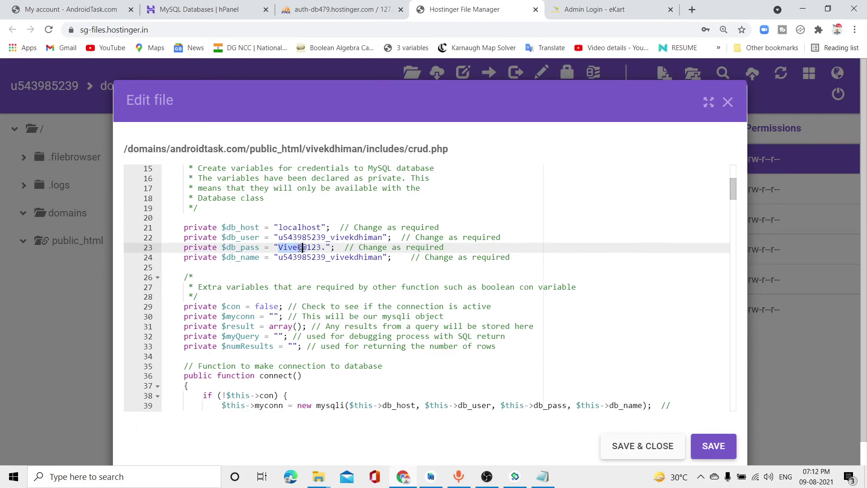
double_click(298, 247)
left_click(312, 247)
double_click(312, 248)
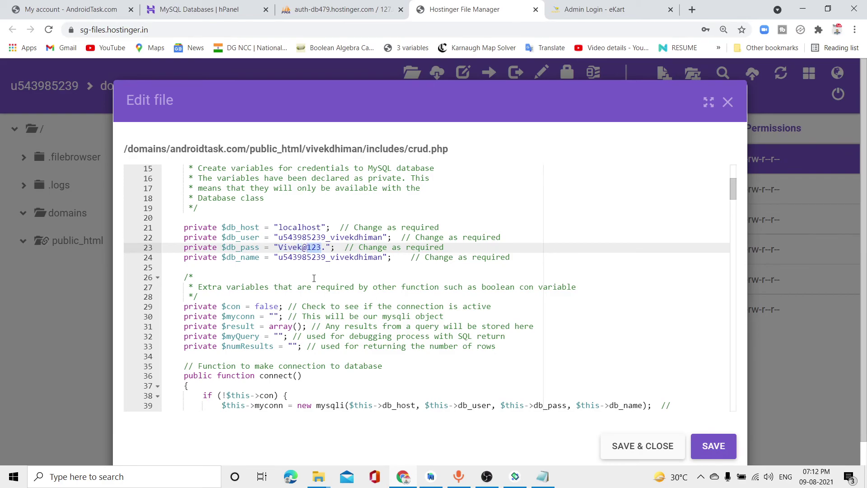
left_click(251, 17)
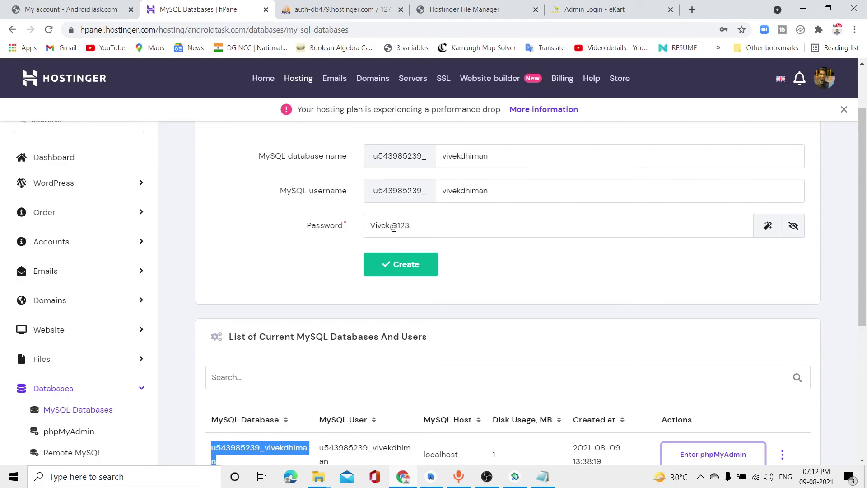
left_click(592, 10)
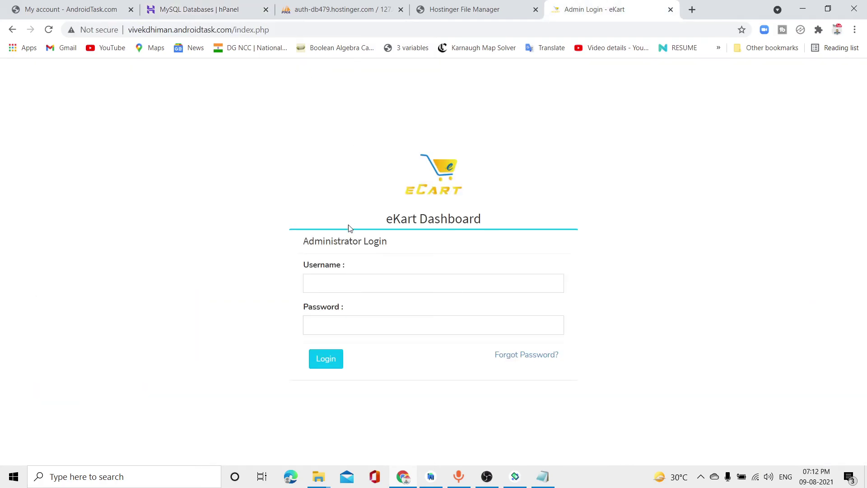
Enter admin as the username, then close the tabs, leaving a fresh Chrome New Tab page.
left_click(333, 280)
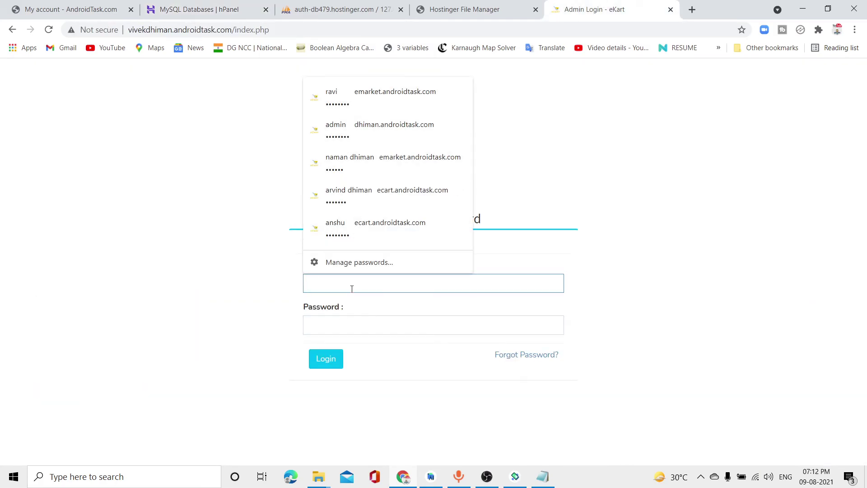
type("ad")
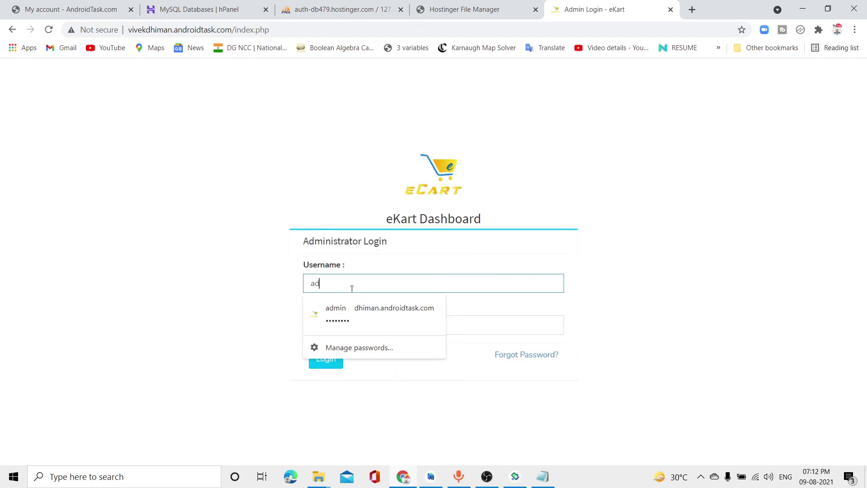
type("min")
left_click(487, 476)
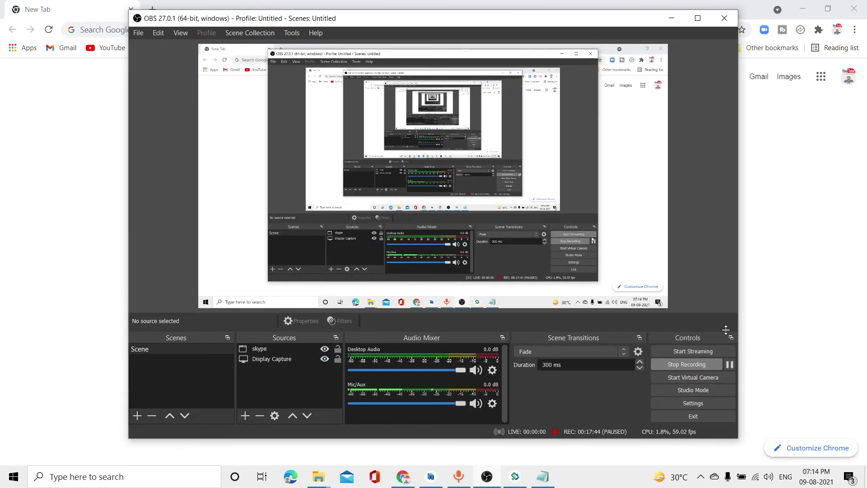
left_click(672, 14)
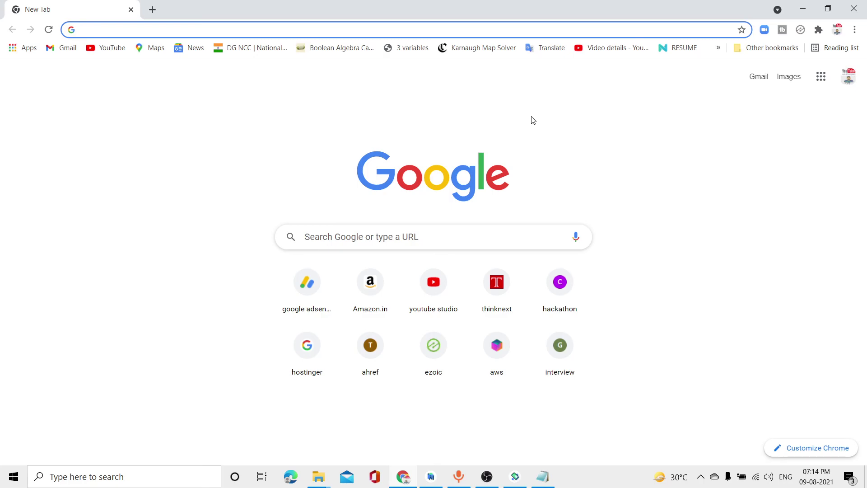
Load the eKart subdomain address, retrying after the initial connection error.
type("vivek")
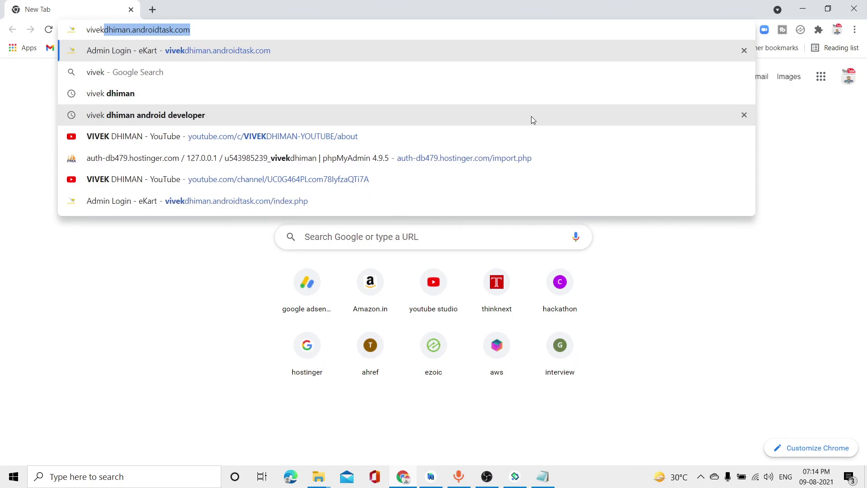
key("Return")
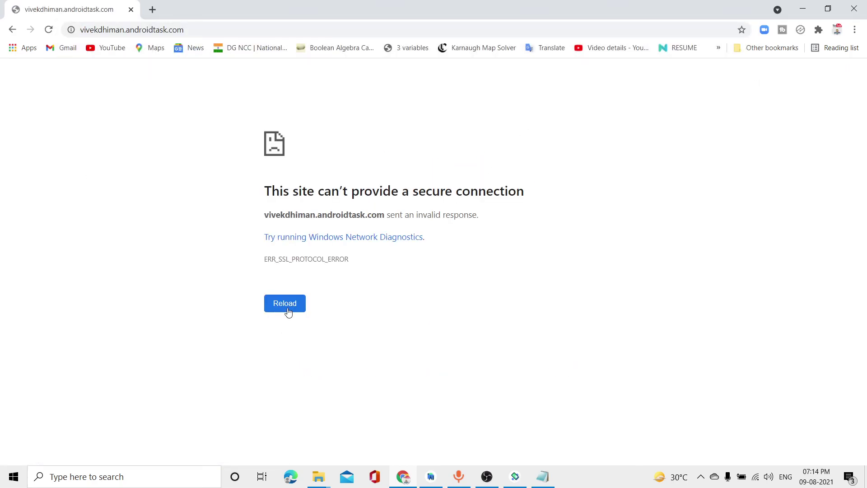
left_click(288, 312)
left_click(190, 31)
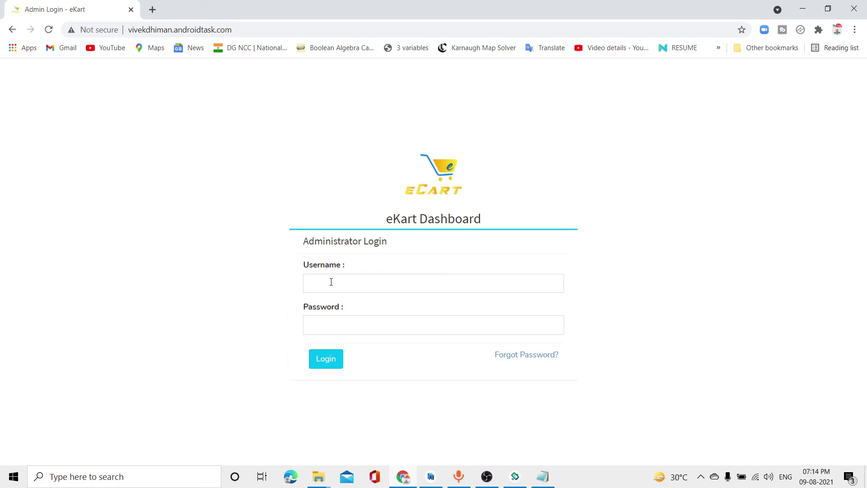
Log in with the admin username and password, then dismiss Chrome's password breach warning.
left_click(330, 282)
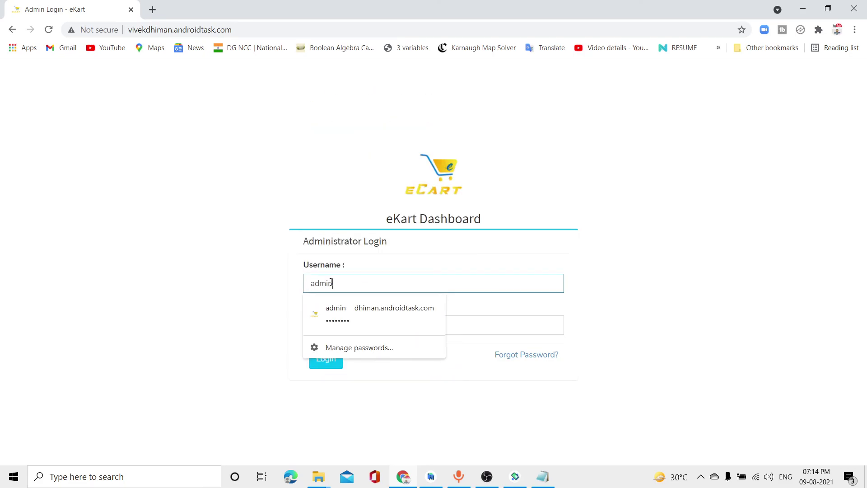
left_click(475, 324)
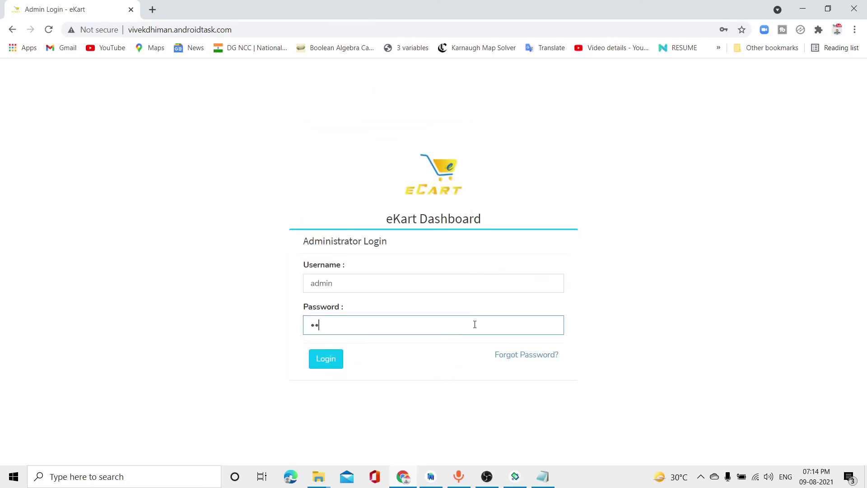
key("Return")
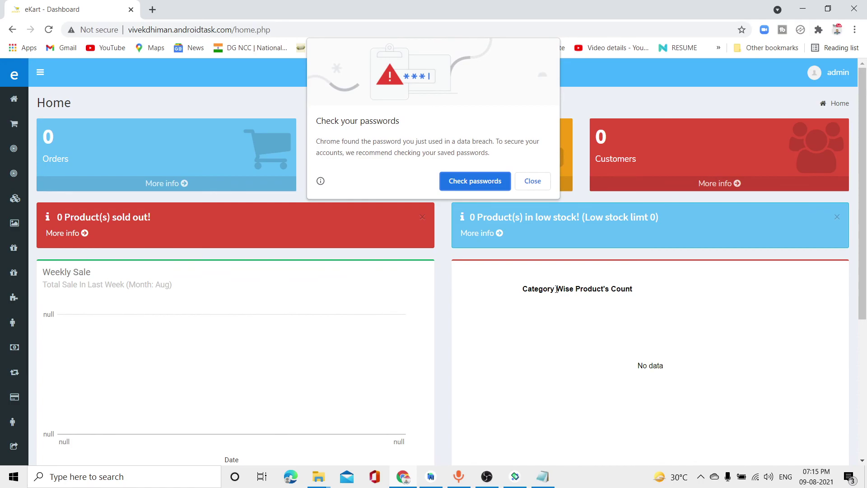
left_click(533, 181)
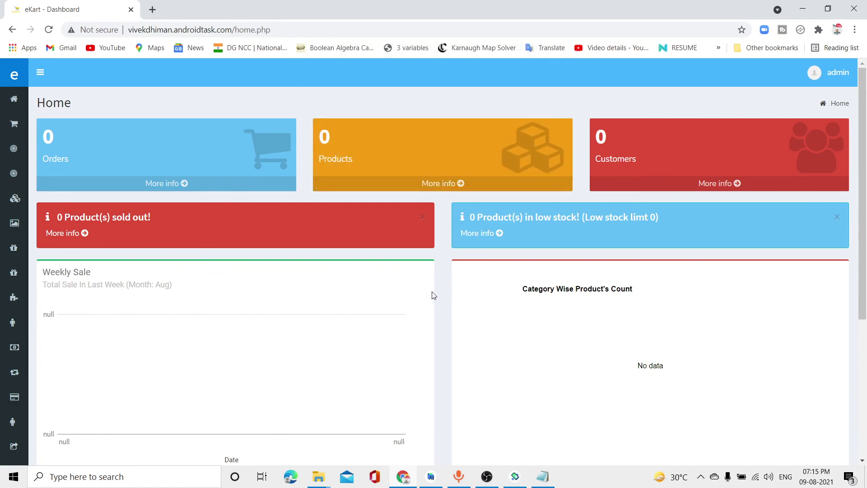
left_click(490, 476)
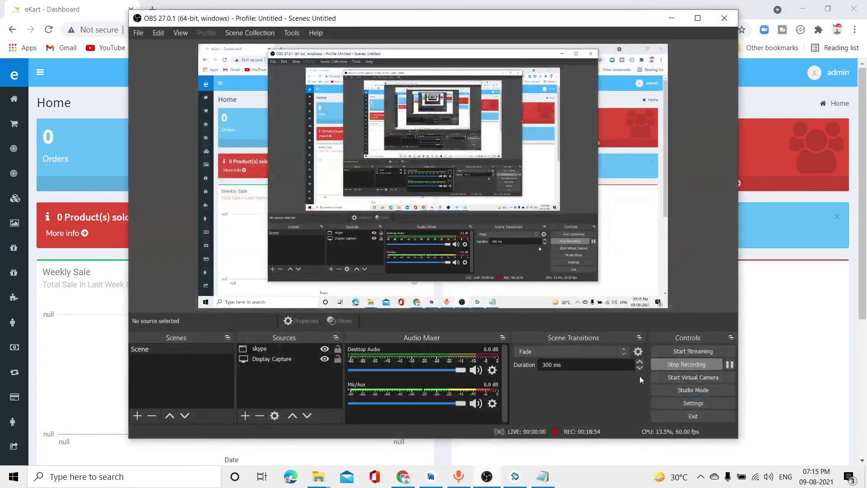